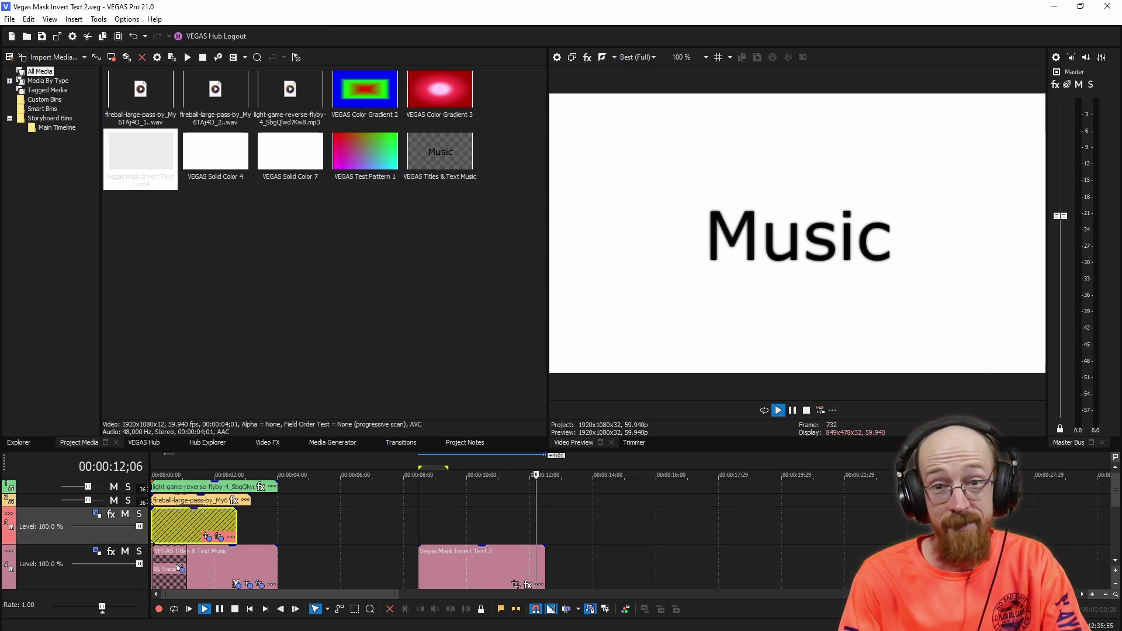
- Stop the finished example and scrub to where the bar crosses Music
{"action": "key", "text": "space"}
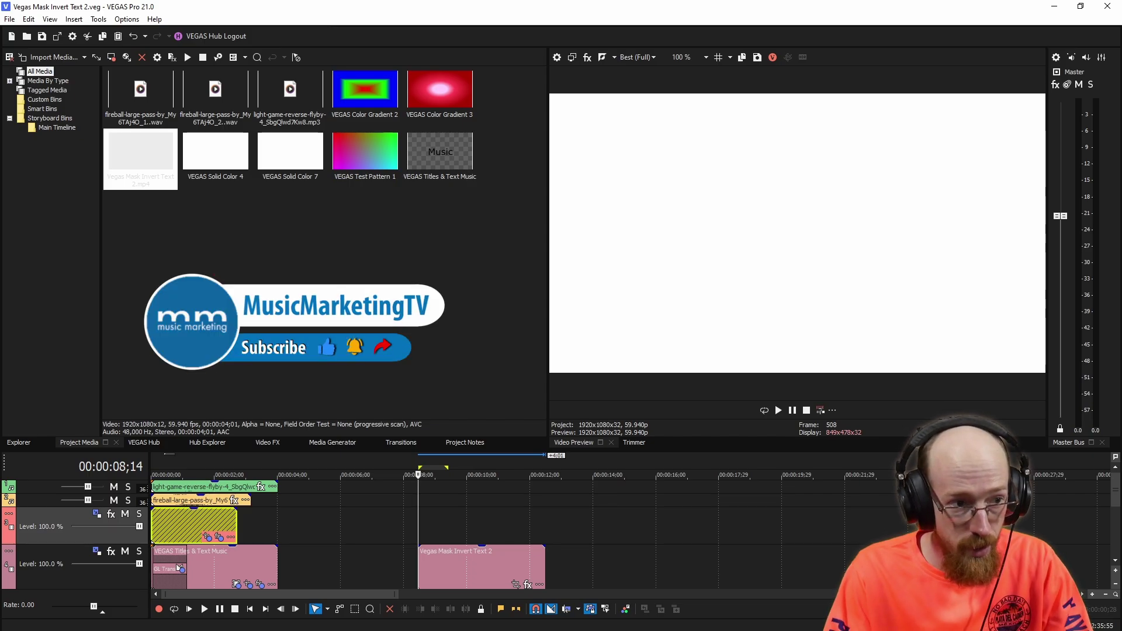
{"action": "left_click", "coordinate": [475, 460]}
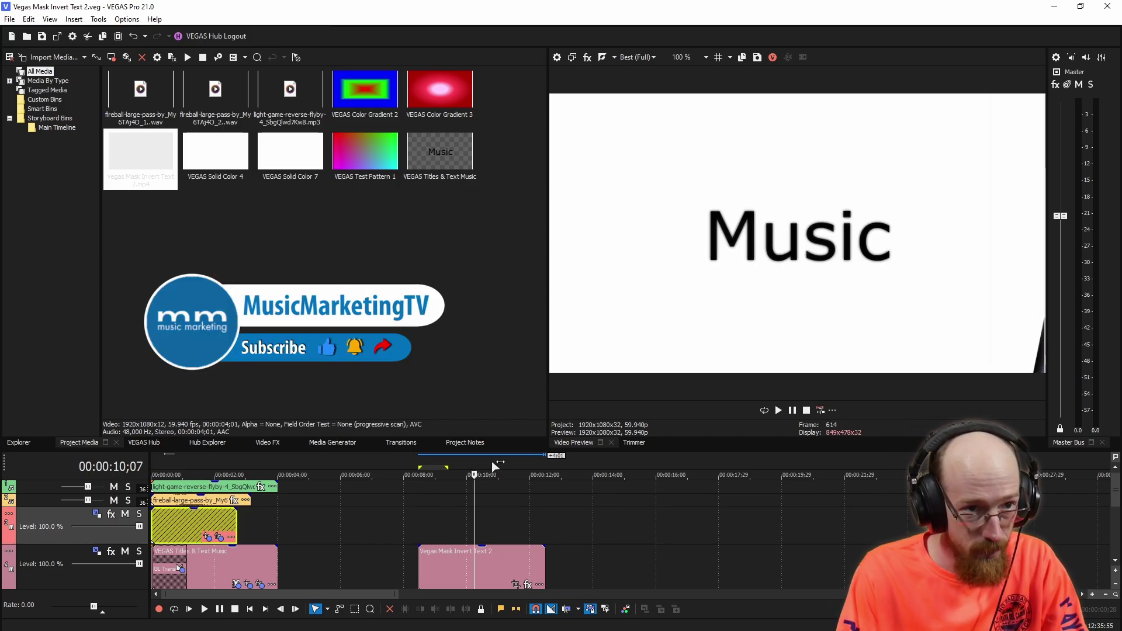
{"action": "left_click", "coordinate": [495, 462]}
{"action": "left_click_drag", "start_coordinate": [481, 461], "coordinate": [444, 461]}
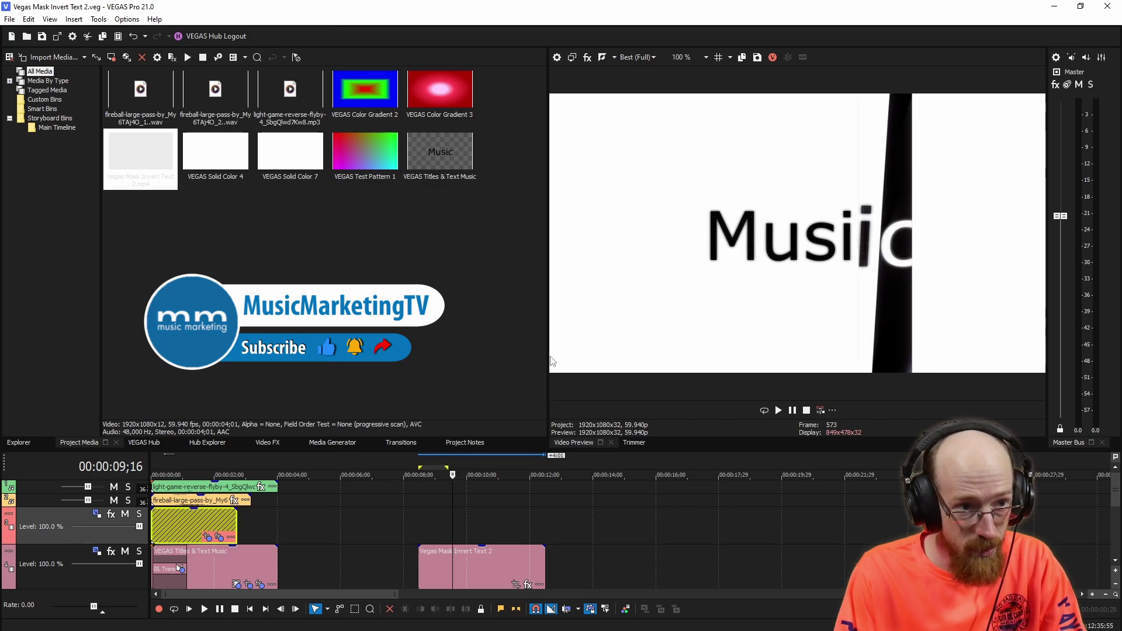
{"action": "left_click", "coordinate": [443, 459]}
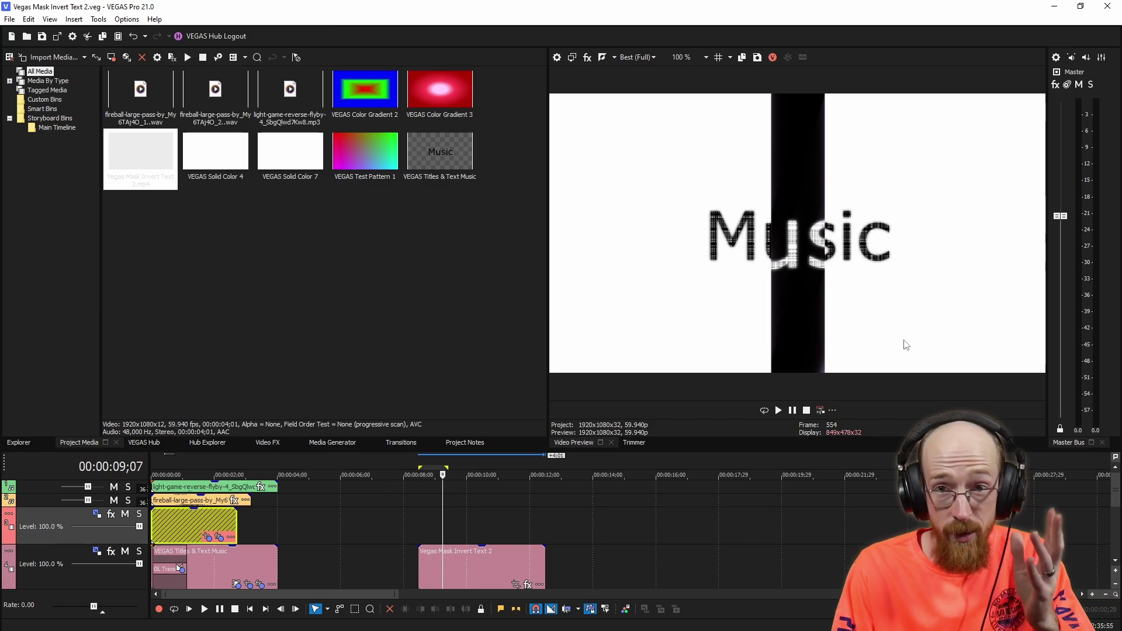
- Park the playhead at 13;16 and set the preview quality to Draft, Full
{"action": "left_click", "coordinate": [578, 458]}
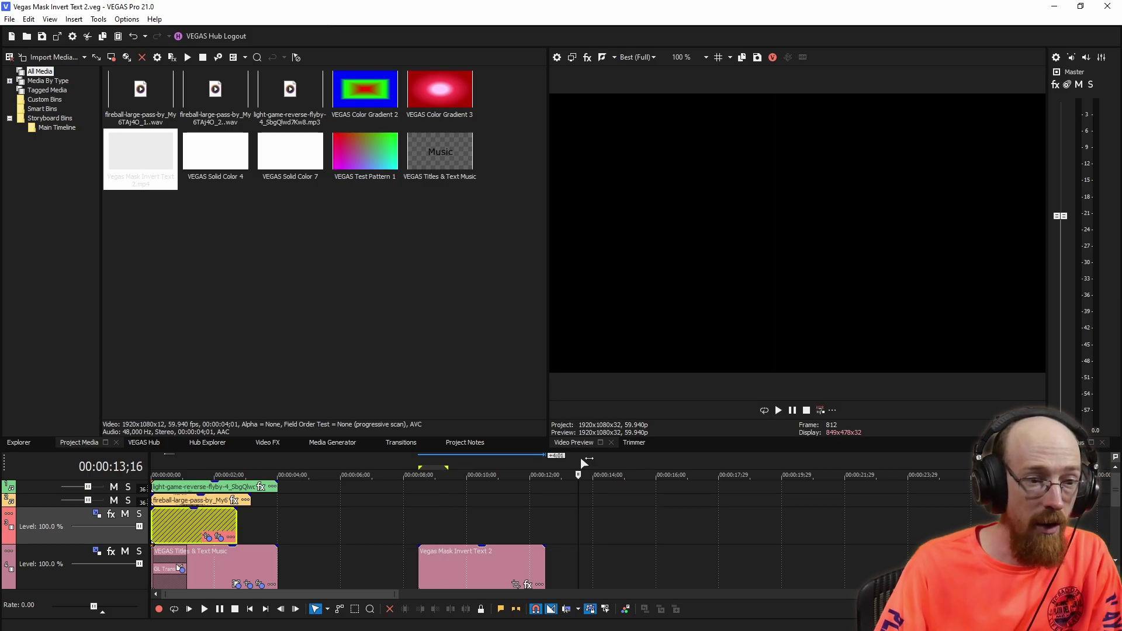
{"action": "left_click", "coordinate": [650, 56]}
{"action": "mouse_move", "coordinate": [649, 69]}
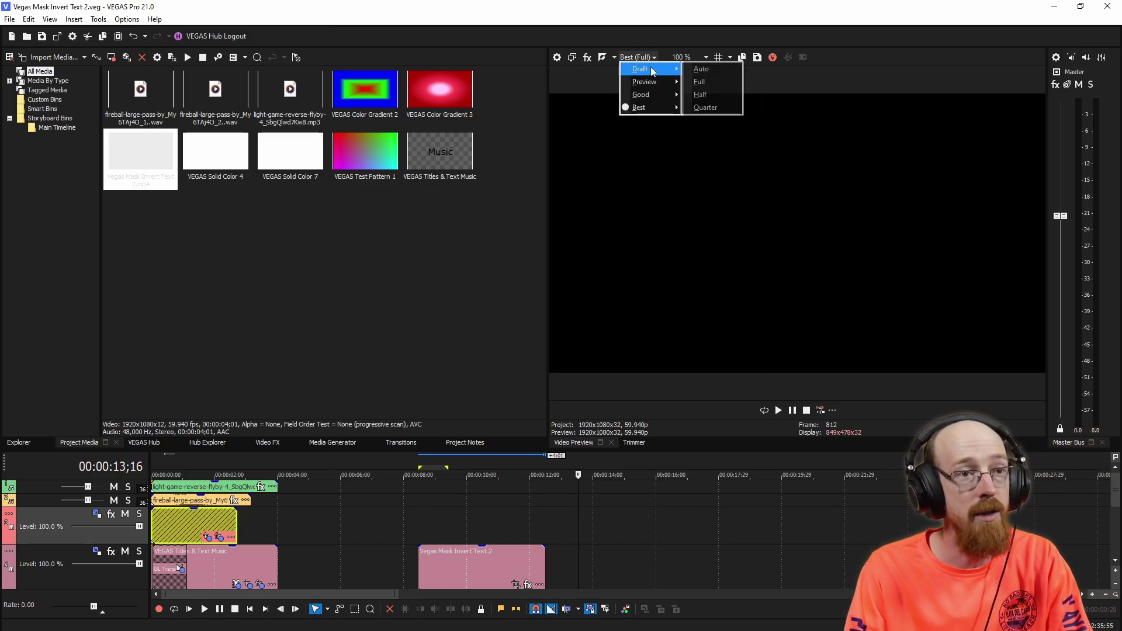
{"action": "left_click", "coordinate": [718, 82]}
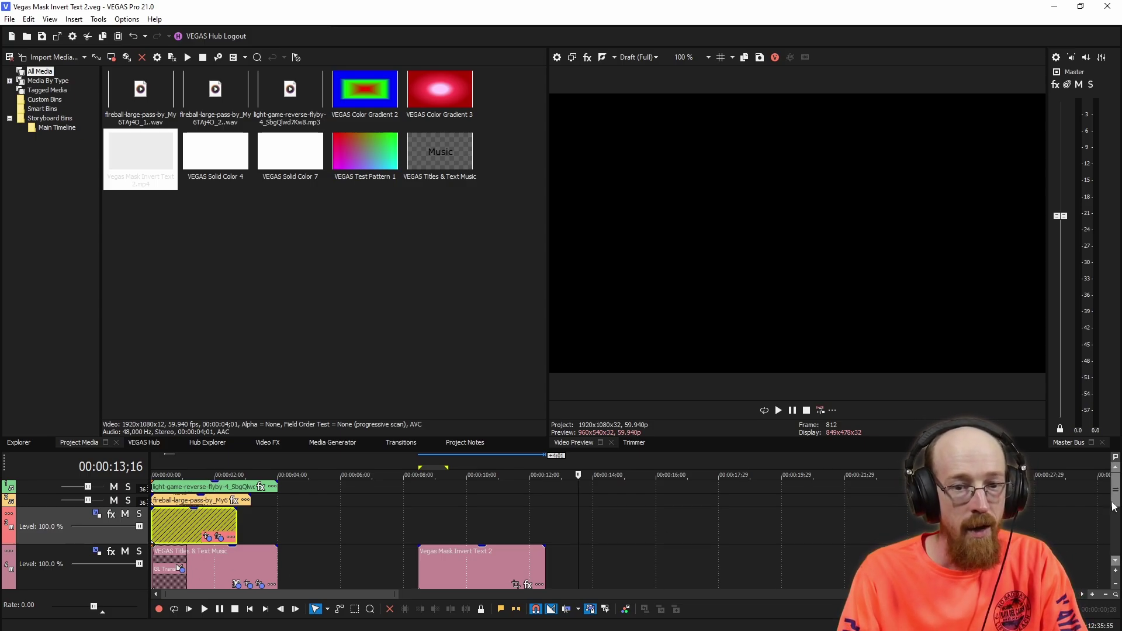
{"action": "scroll", "coordinate": [668, 572], "scroll_direction": "down", "scroll_amount": 3}
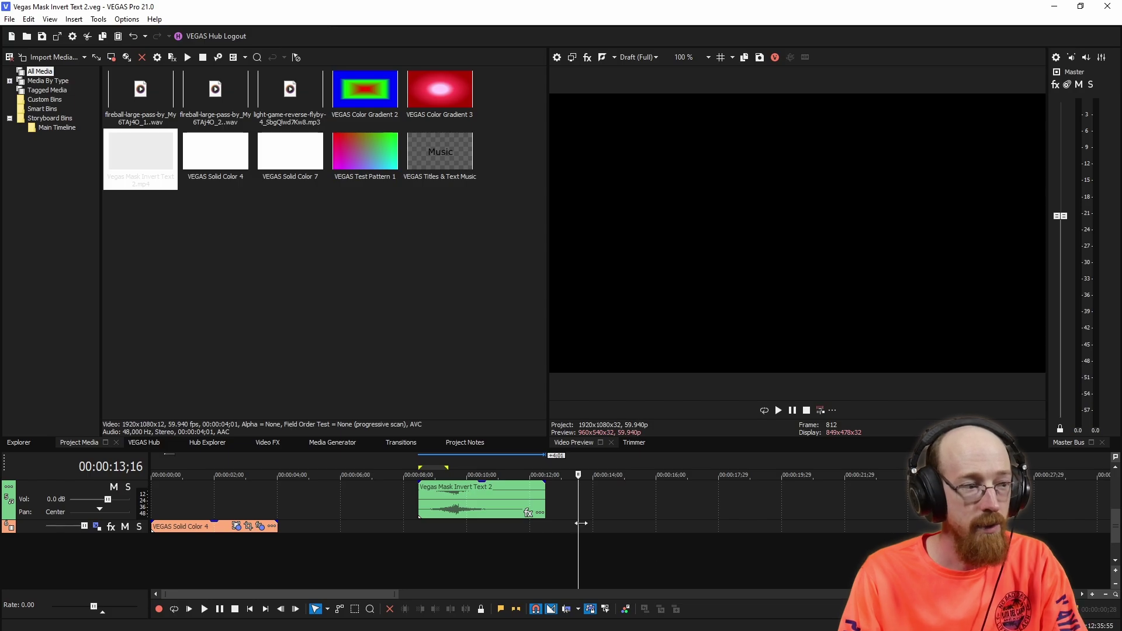
{"action": "left_click", "coordinate": [212, 290]}
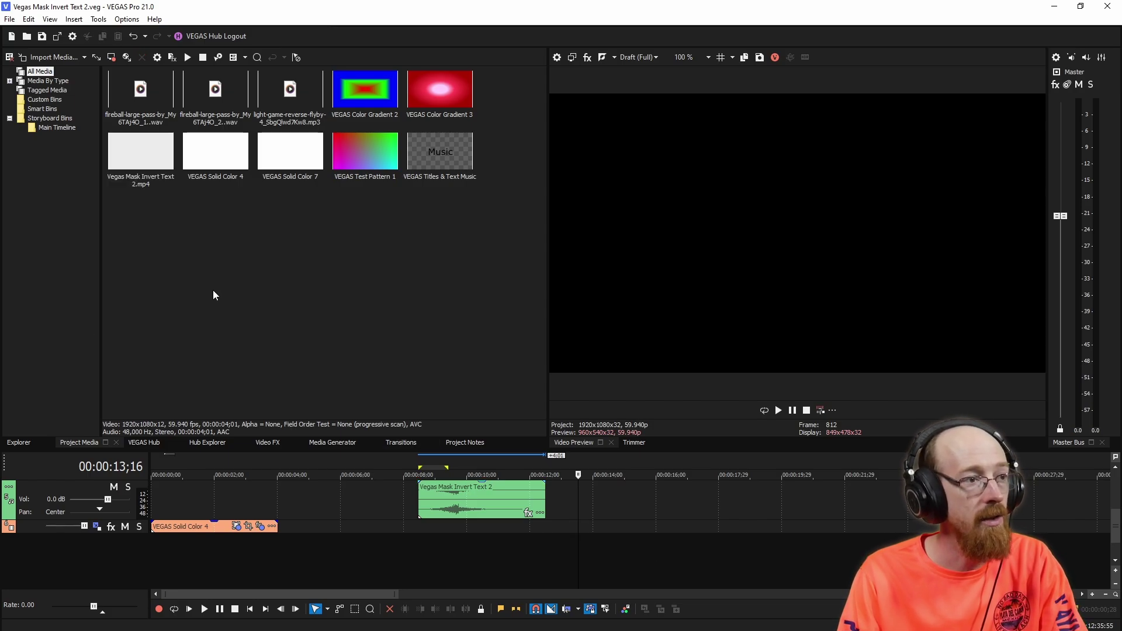
- Drop the White Solid Color preset onto the timeline at 13;16 and close its settings
{"action": "left_click", "coordinate": [314, 443]}
{"action": "left_click", "coordinate": [36, 148]}
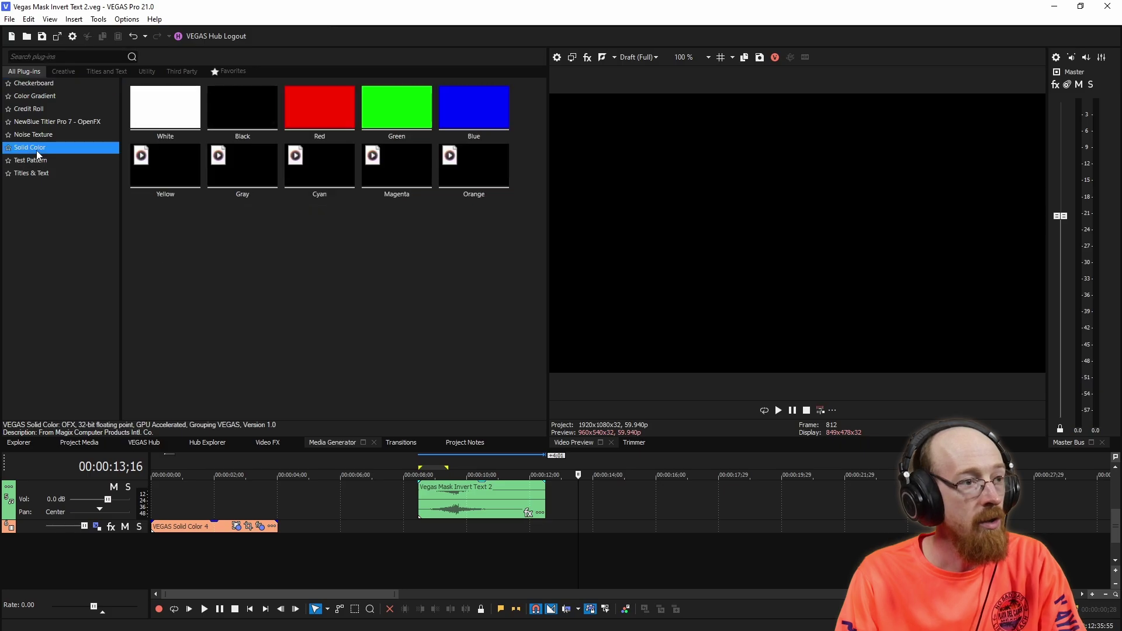
{"action": "left_click_drag", "start_coordinate": [170, 114], "coordinate": [589, 537]}
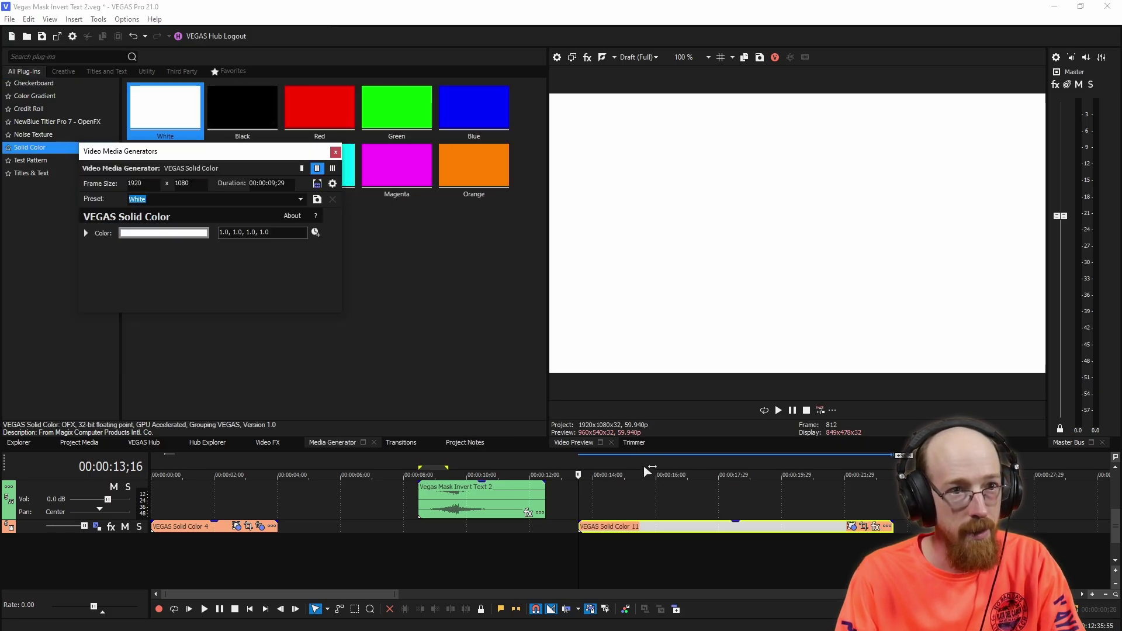
{"action": "left_click", "coordinate": [336, 152]}
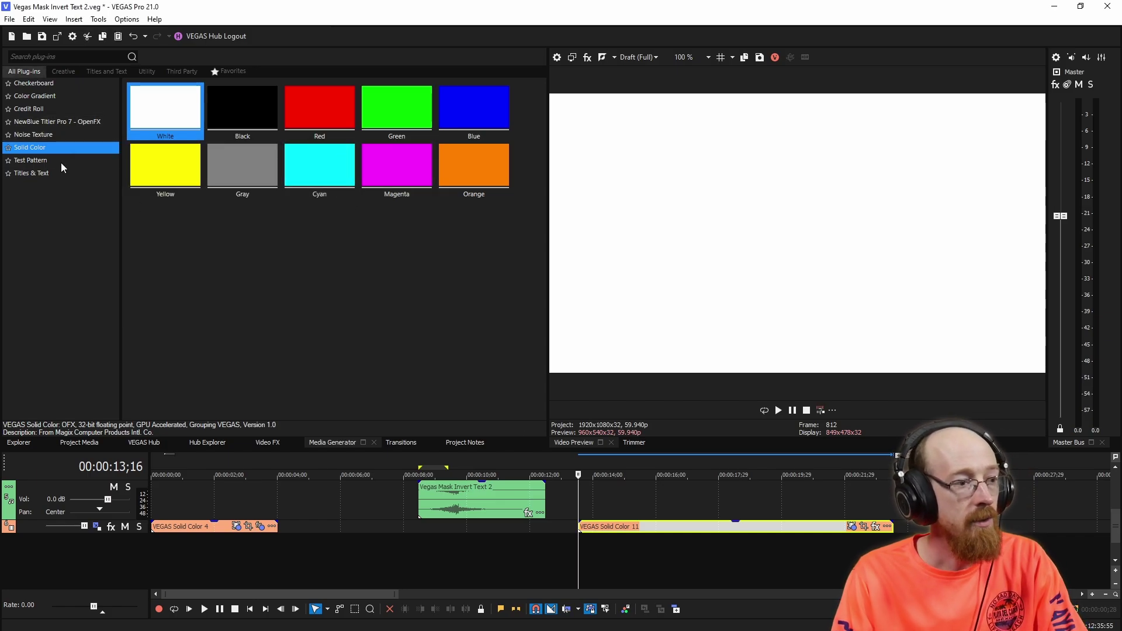
{"action": "scroll", "coordinate": [1102, 526], "scroll_direction": "up", "scroll_amount": 2}
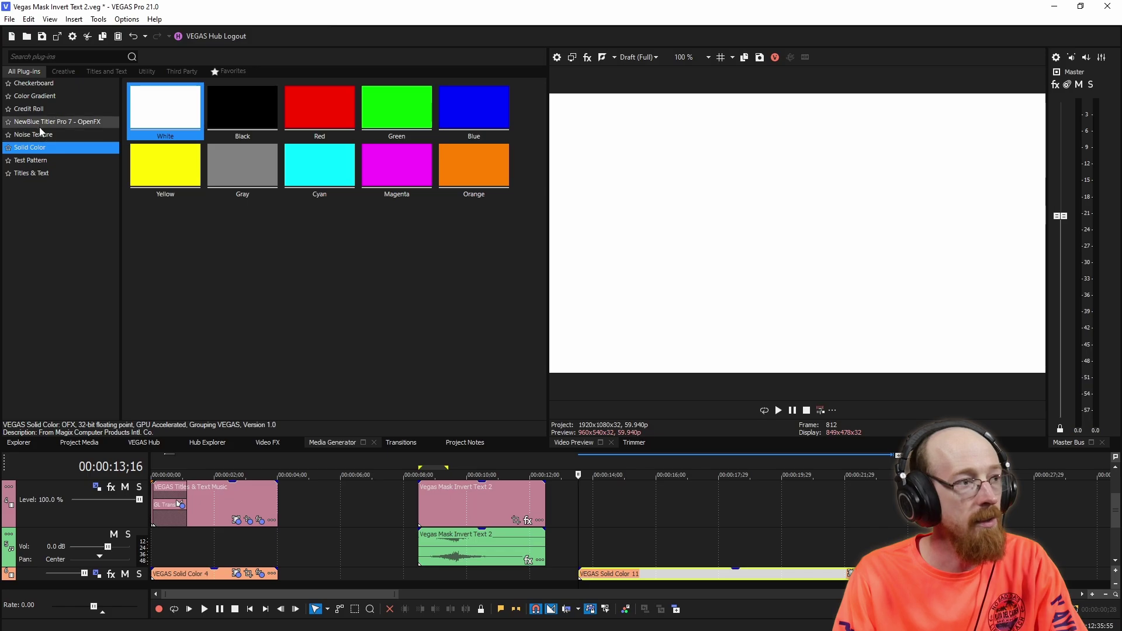
- Add a default Titles & Text clip above the background, replacing Sample Text with 'Music'
{"action": "left_click", "coordinate": [44, 173]}
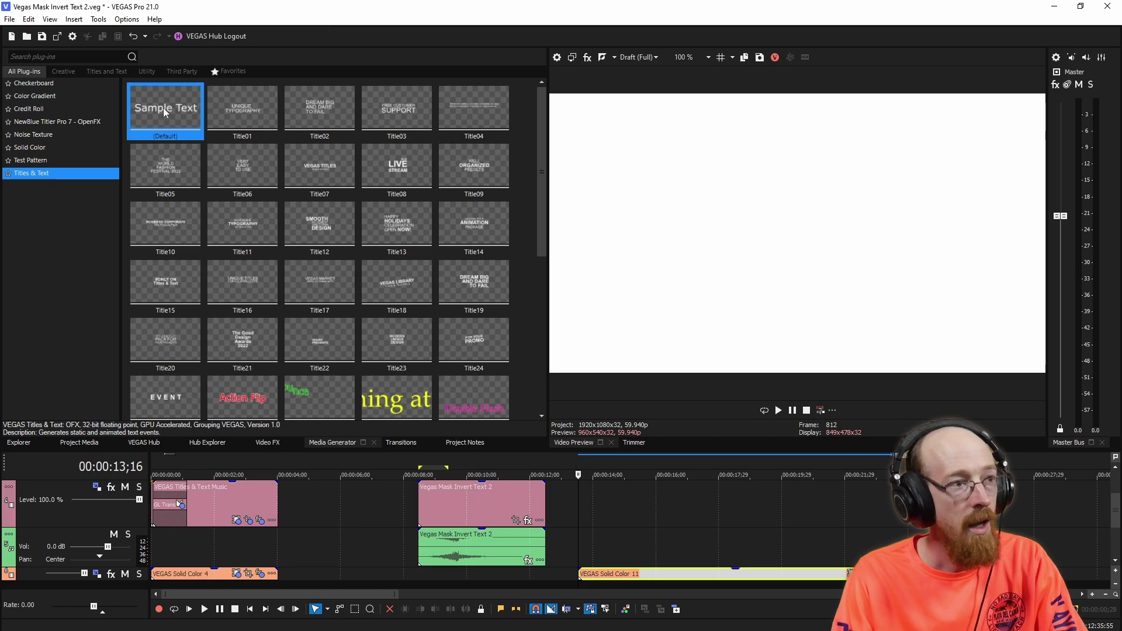
{"action": "left_click_drag", "start_coordinate": [164, 109], "coordinate": [598, 535]}
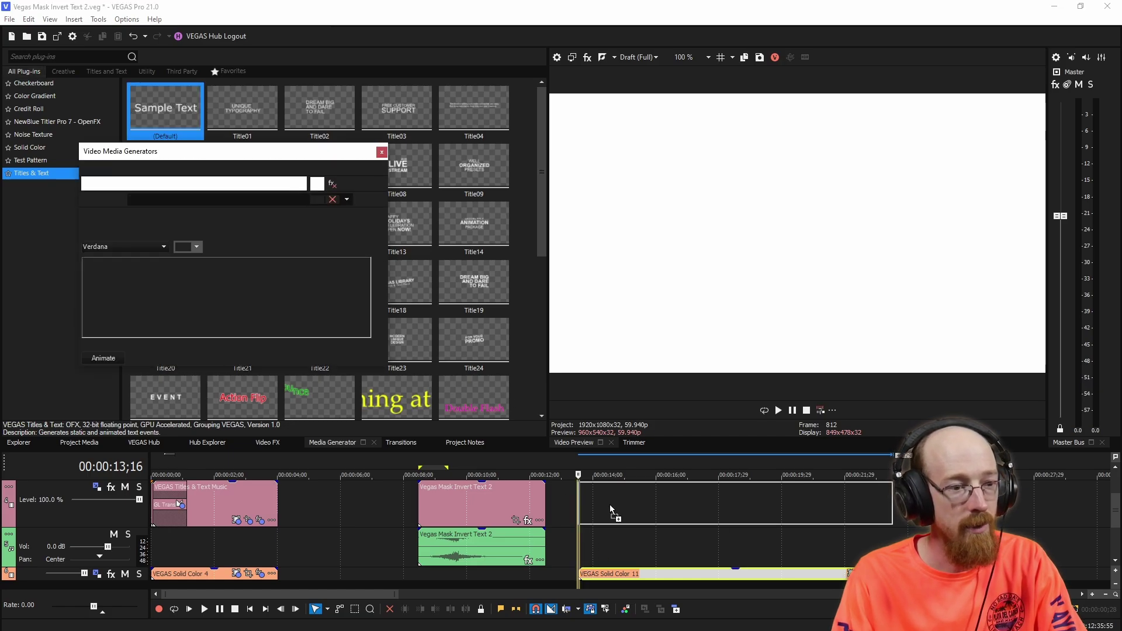
{"action": "triple_click", "coordinate": [301, 302]}
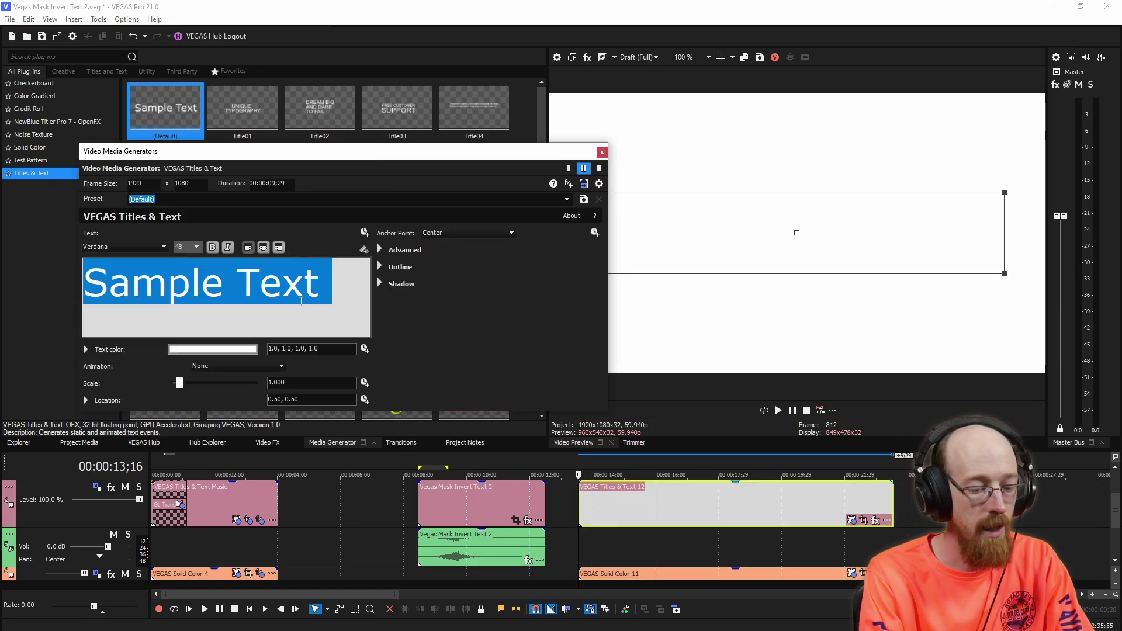
{"action": "type", "text": "Music"}
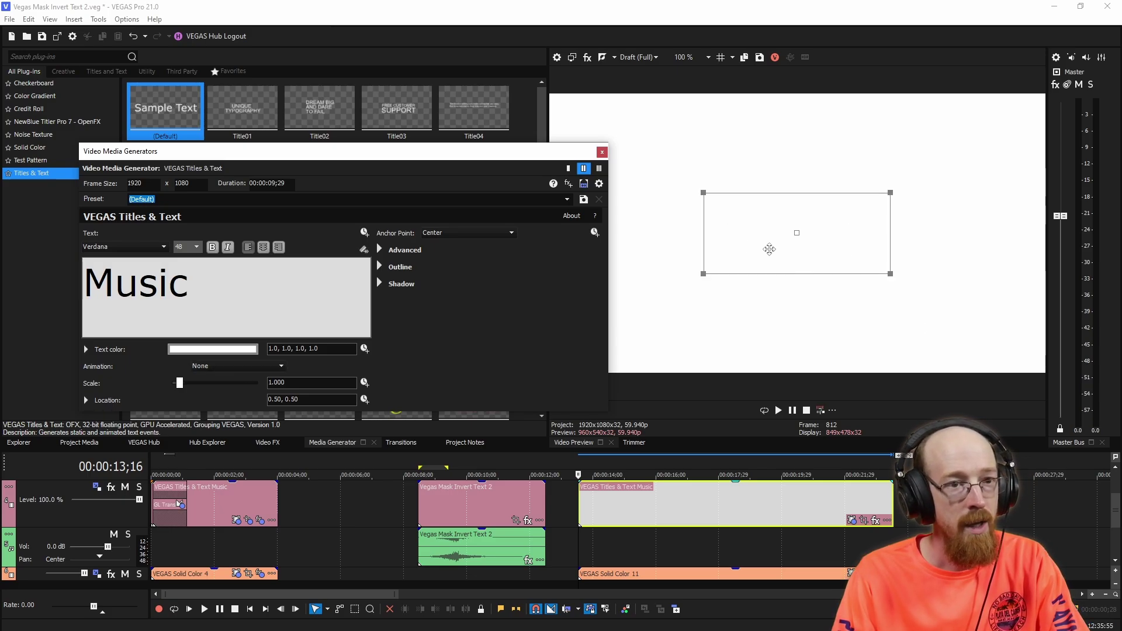
- Make the Music text colour black using the HSL colour picker
{"action": "left_click", "coordinate": [213, 349]}
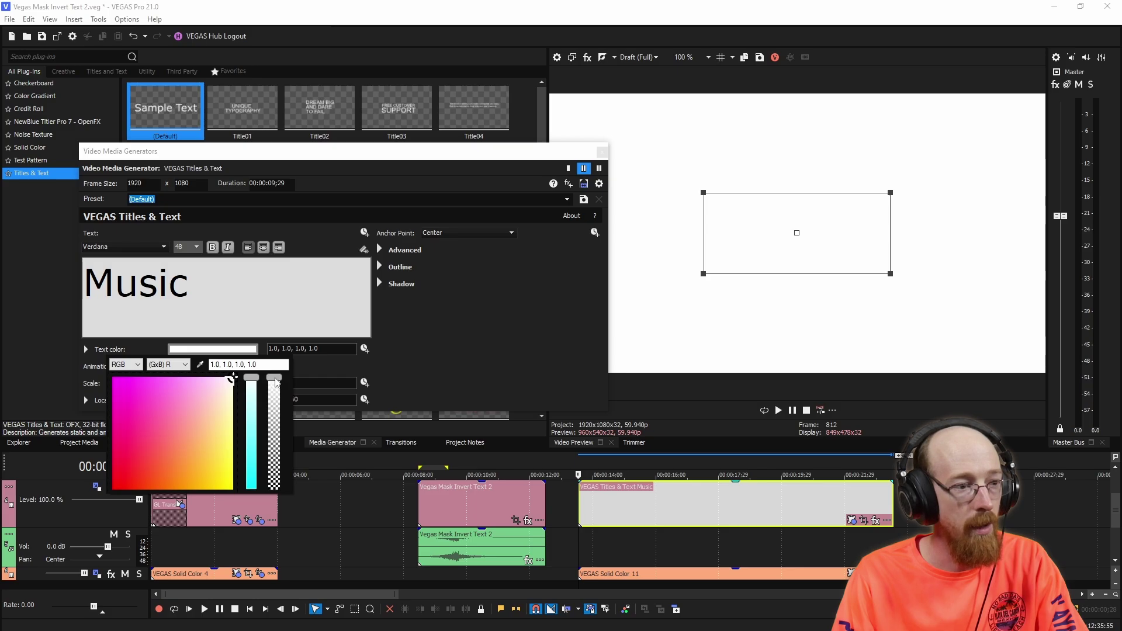
{"action": "left_click", "coordinate": [135, 365]}
{"action": "left_click", "coordinate": [133, 385]}
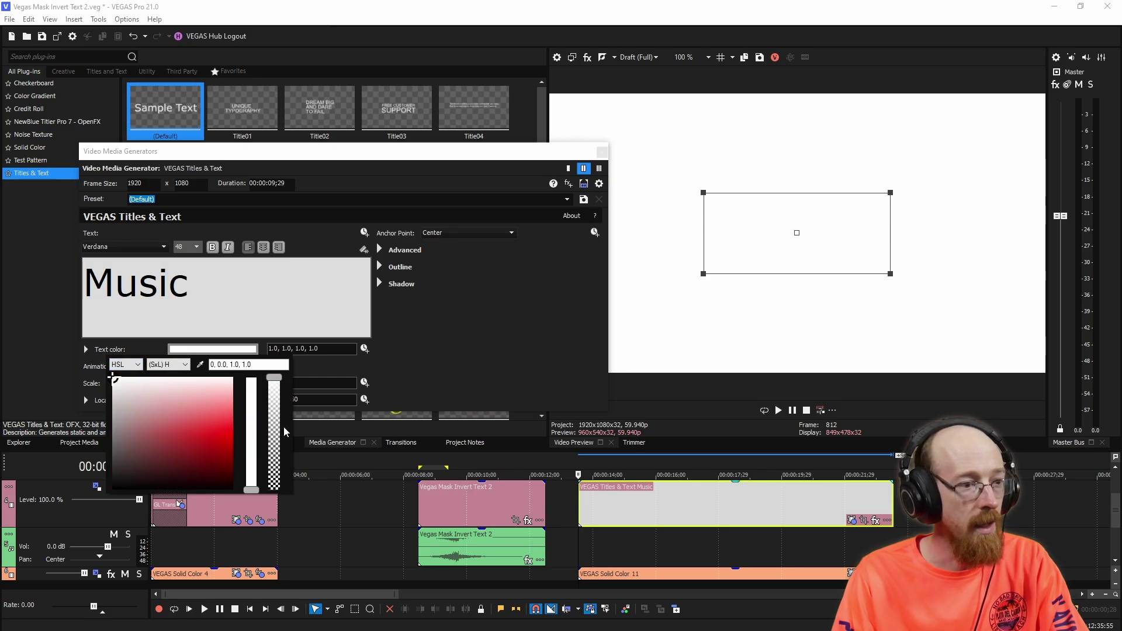
{"action": "mouse_move", "coordinate": [111, 385]}
{"action": "left_mouse_down"}
{"action": "mouse_move", "coordinate": [148, 436]}
{"action": "mouse_move", "coordinate": [245, 500]}
{"action": "left_mouse_up"}
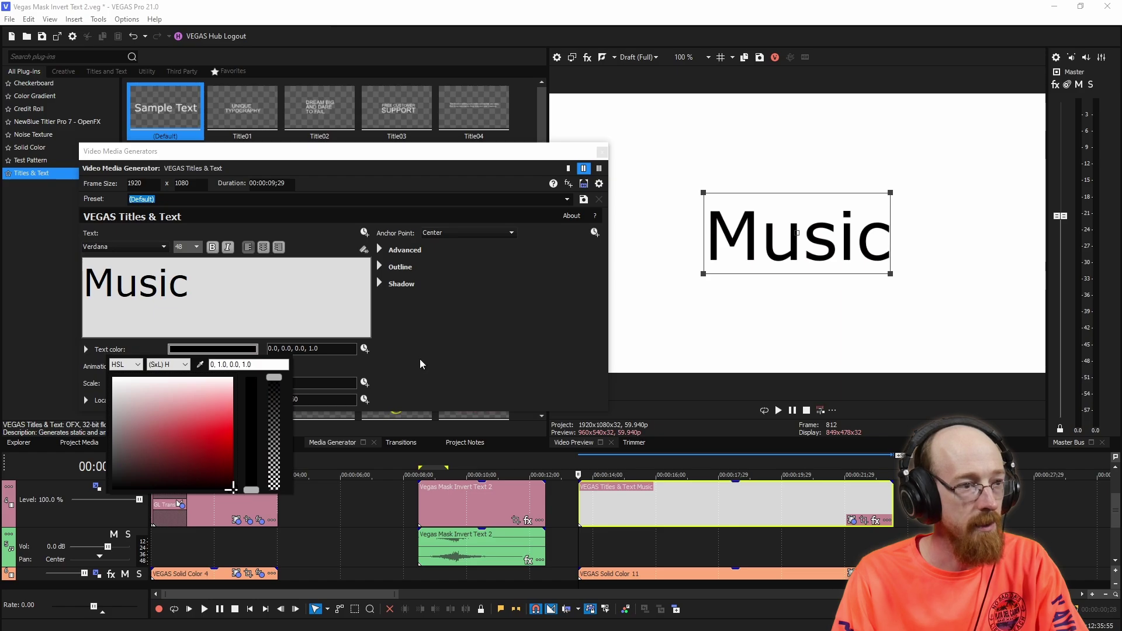
{"action": "left_click", "coordinate": [465, 364]}
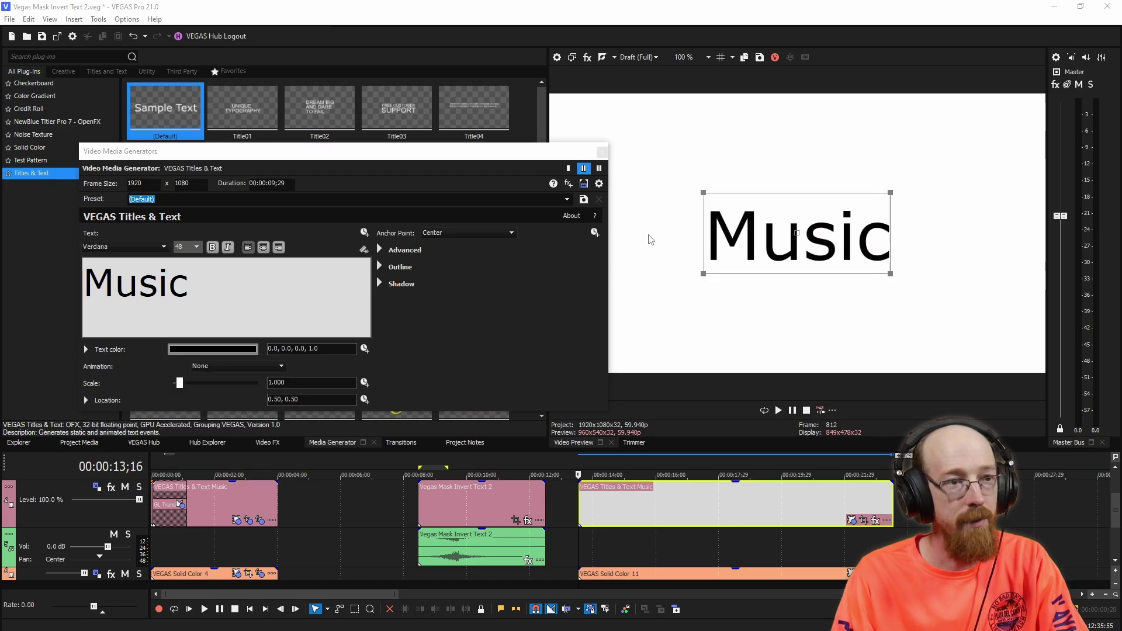
{"action": "left_click", "coordinate": [602, 152]}
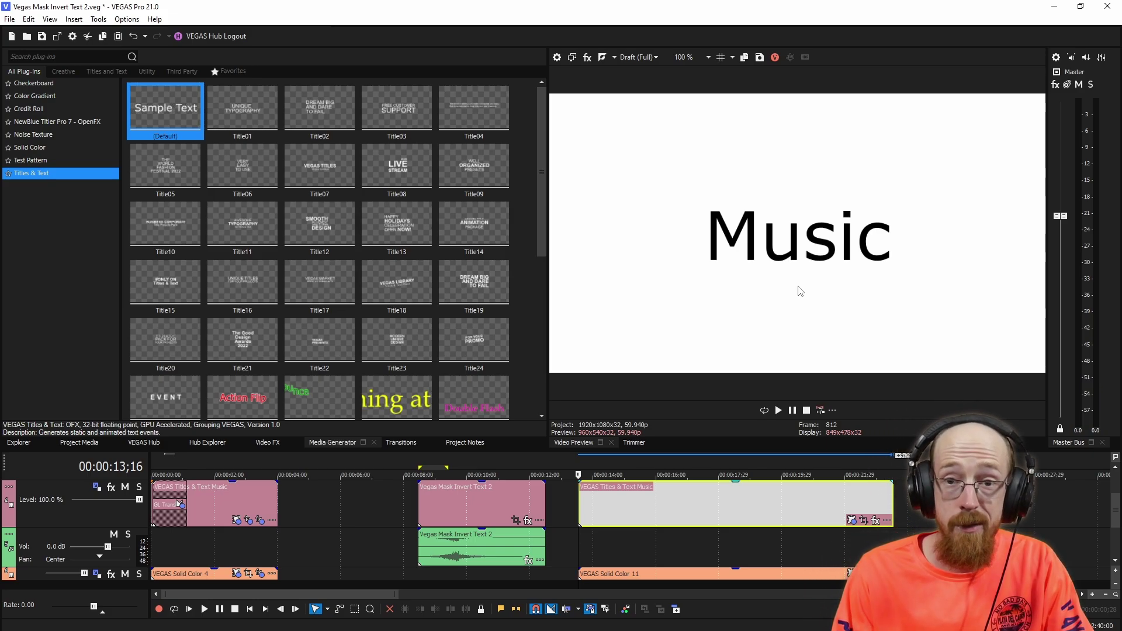
- Apply the 'drop' search result Drop Shadow With Dark Inner Glow to the Music clip
{"action": "left_click", "coordinate": [328, 445]}
{"action": "left_click", "coordinate": [278, 441]}
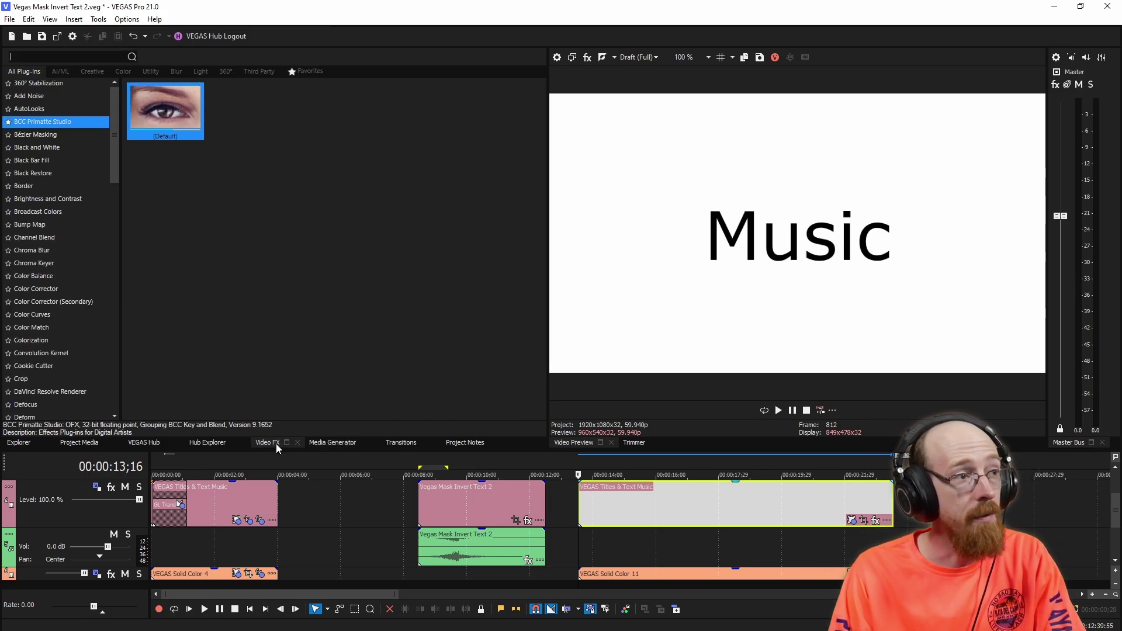
{"action": "type", "text": "drop"}
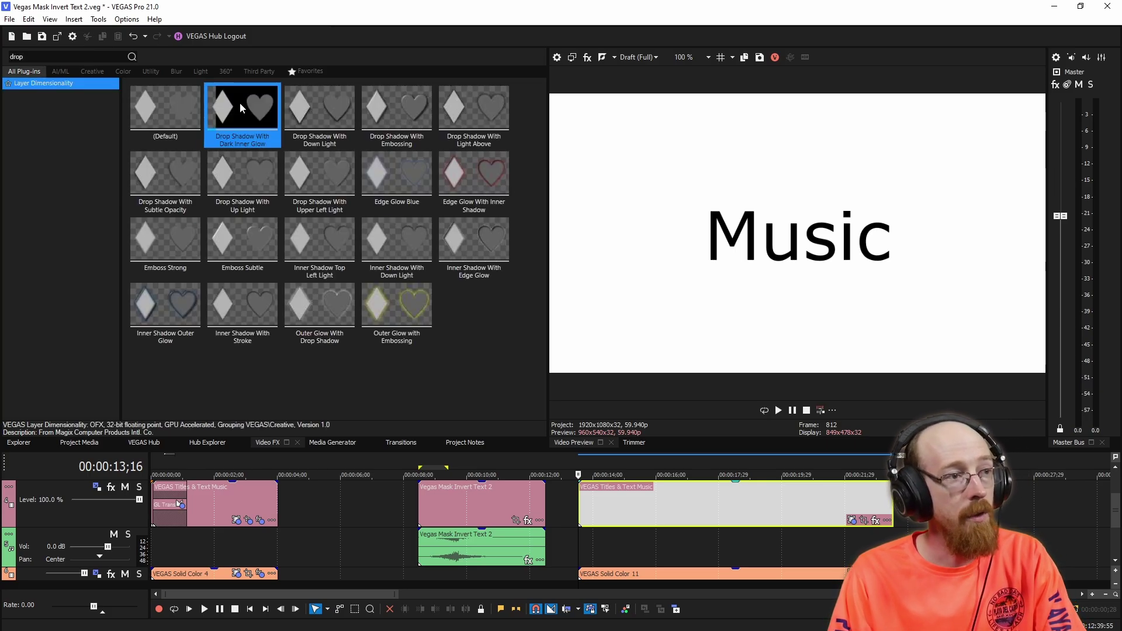
{"action": "left_click_drag", "start_coordinate": [240, 103], "coordinate": [683, 504]}
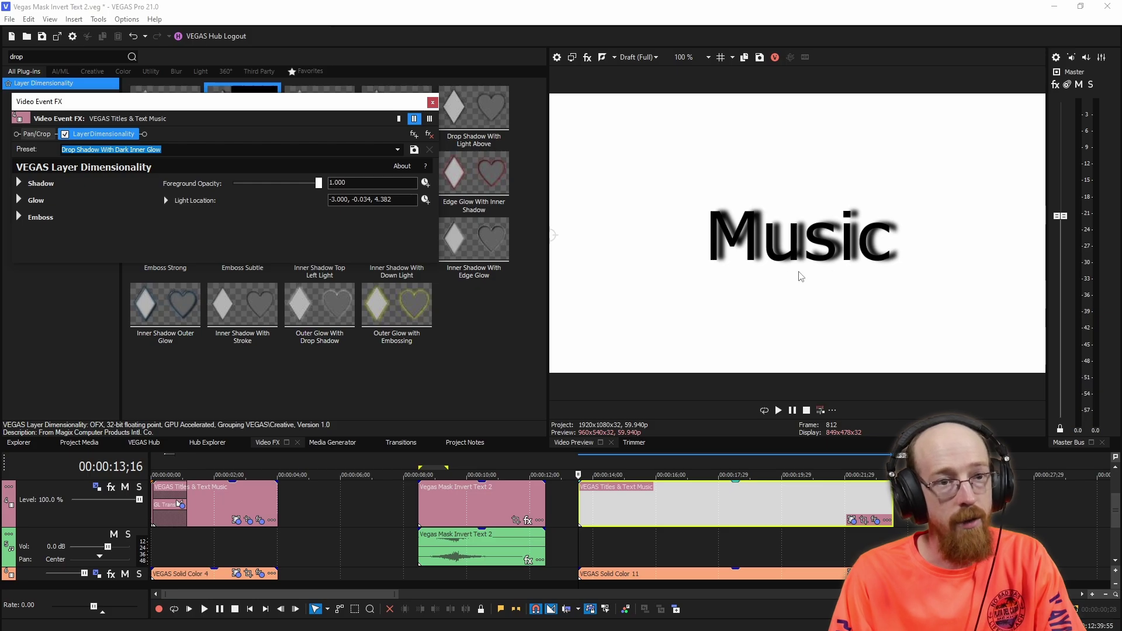
- Bring the shadow height down to 0, toggling the effect to compare
{"action": "left_click", "coordinate": [19, 183]}
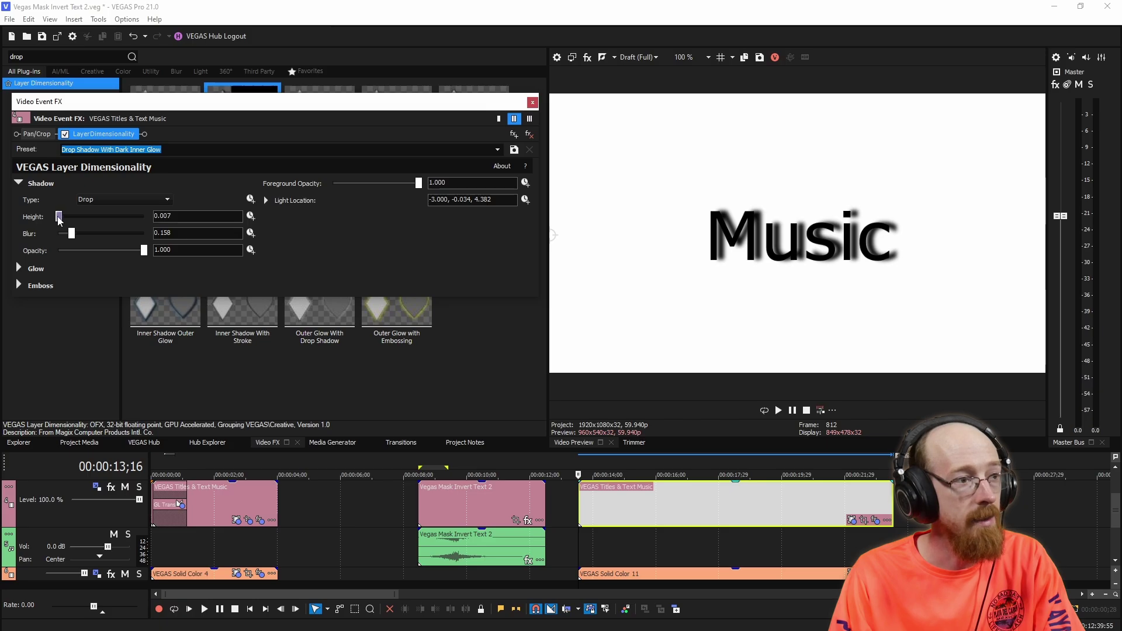
{"action": "left_click_drag", "start_coordinate": [60, 217], "coordinate": [59, 220]}
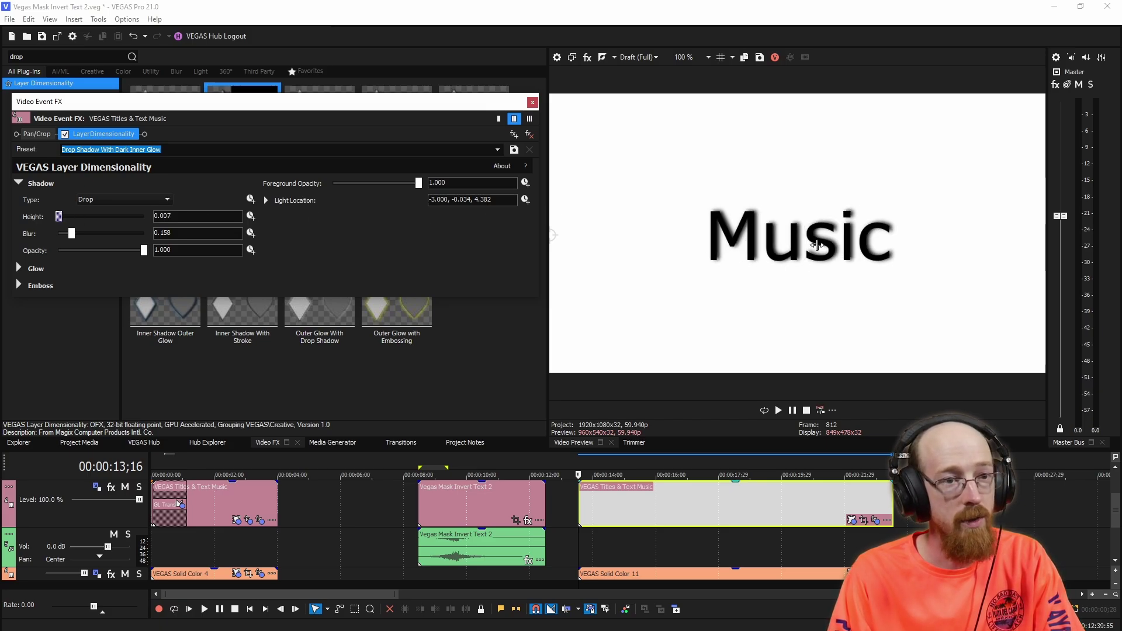
{"action": "left_click_drag", "start_coordinate": [58, 217], "coordinate": [50, 226]}
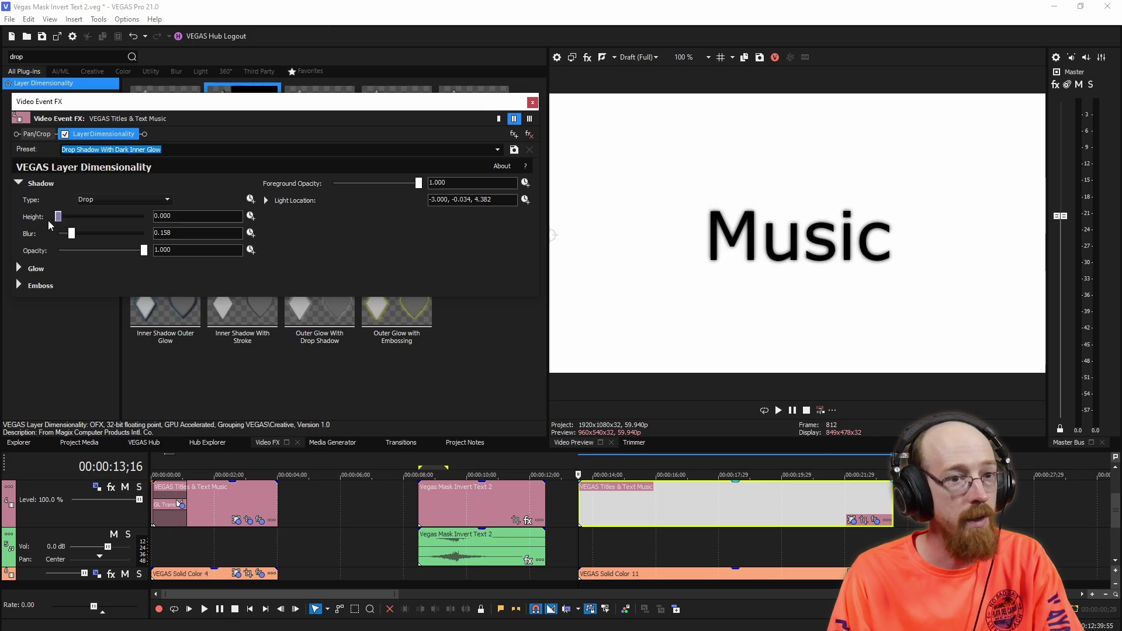
{"action": "left_click", "coordinate": [65, 135]}
{"action": "left_click", "coordinate": [65, 134]}
{"action": "left_click", "coordinate": [66, 135]}
{"action": "left_click", "coordinate": [65, 135]}
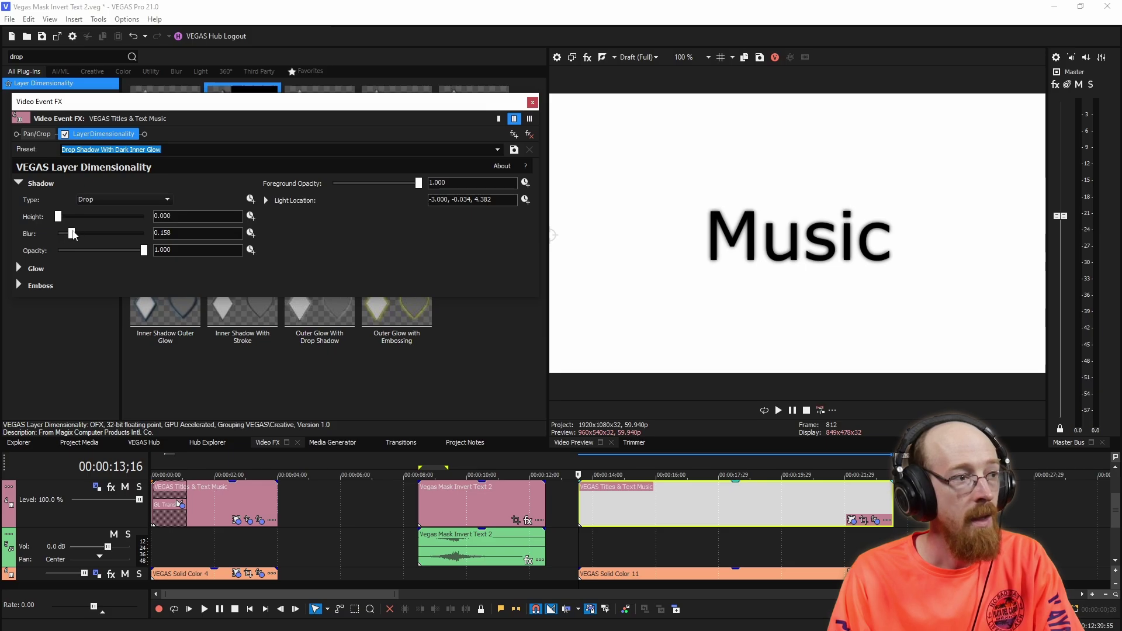
- Reduce the shadow blur to 0.102 and leave the shadow effect switched off
{"action": "left_click_drag", "start_coordinate": [72, 234], "coordinate": [67, 234]}
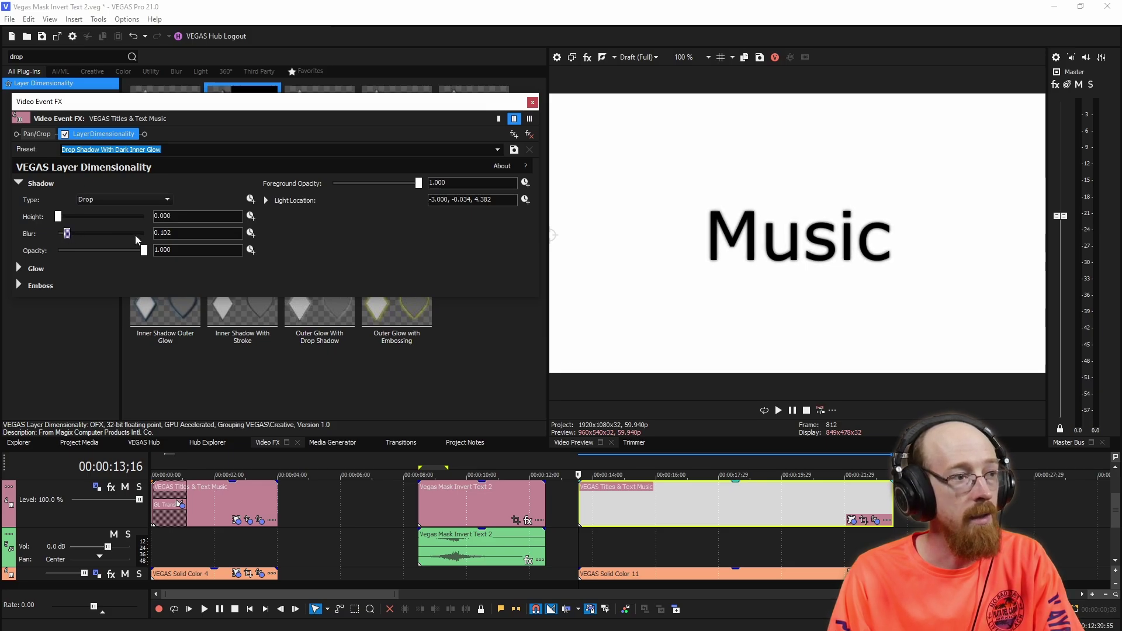
{"action": "left_click", "coordinate": [66, 134]}
{"action": "left_click", "coordinate": [66, 134]}
{"action": "left_click", "coordinate": [65, 134]}
{"action": "left_click", "coordinate": [65, 135]}
{"action": "left_click", "coordinate": [66, 135]}
{"action": "left_click", "coordinate": [66, 134]}
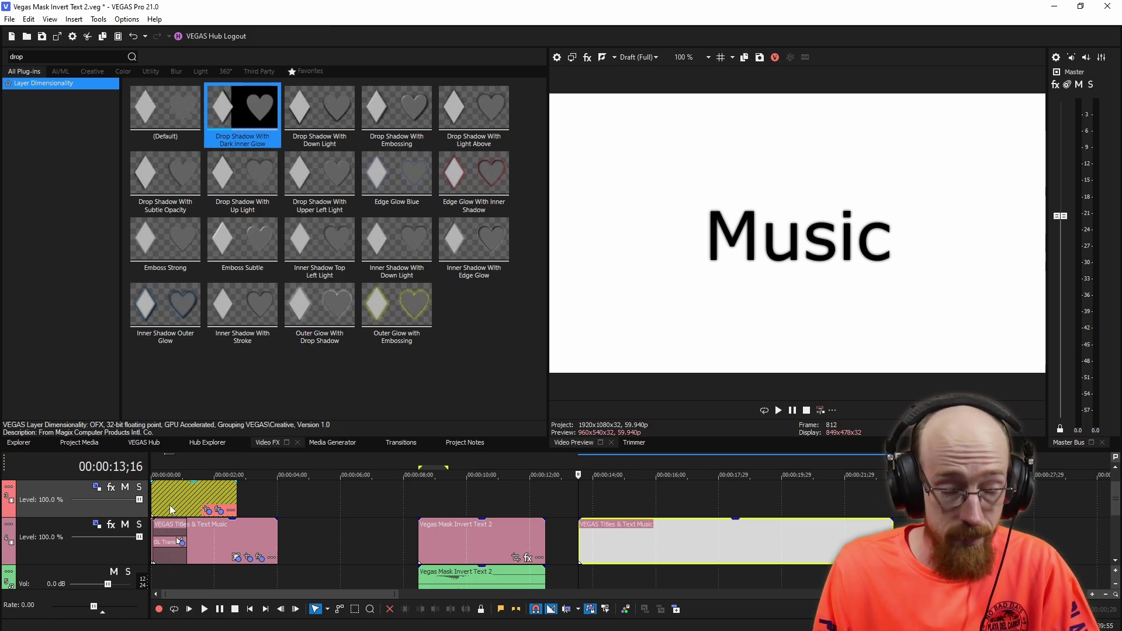
- Insert an adjustment event on the empty top track above the Music title at 13;16
{"action": "right_click", "coordinate": [616, 500]}
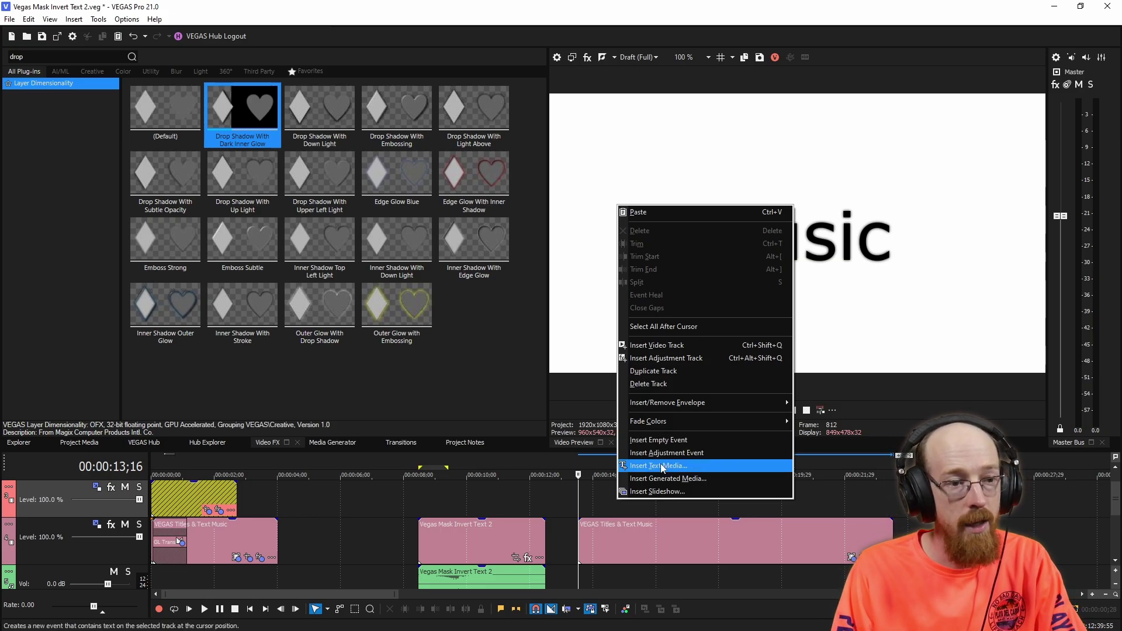
{"action": "left_click", "coordinate": [693, 453]}
{"action": "left_click", "coordinate": [629, 501]}
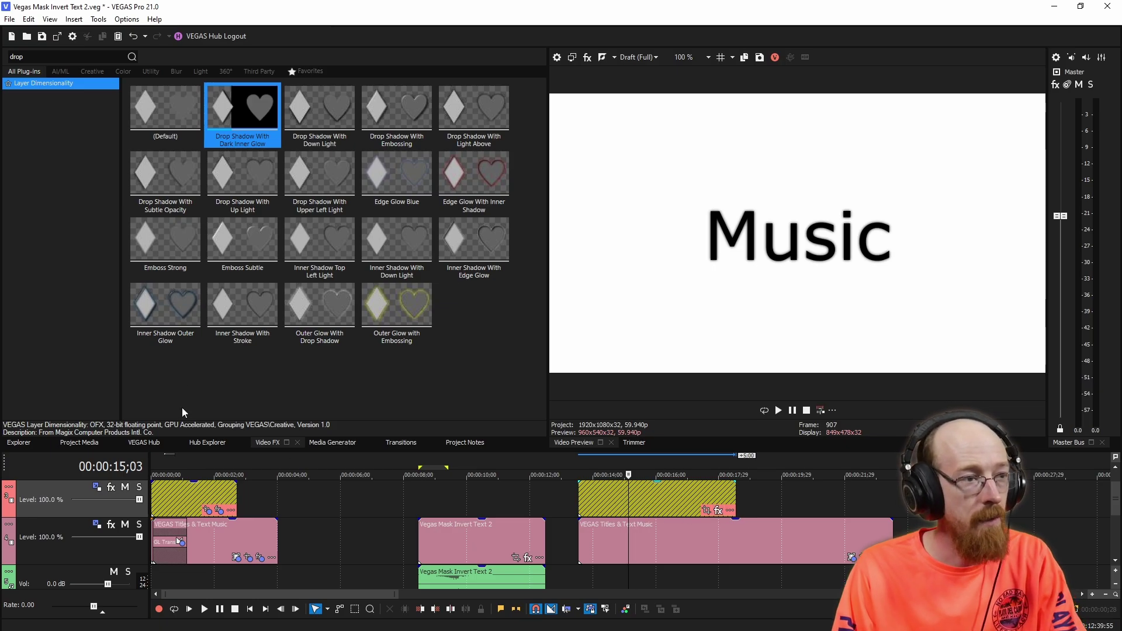
- Search Video FX for 'invert' and apply the (Default) VEGAS Invert preset to the adjustment event
{"action": "left_click", "coordinate": [54, 58]}
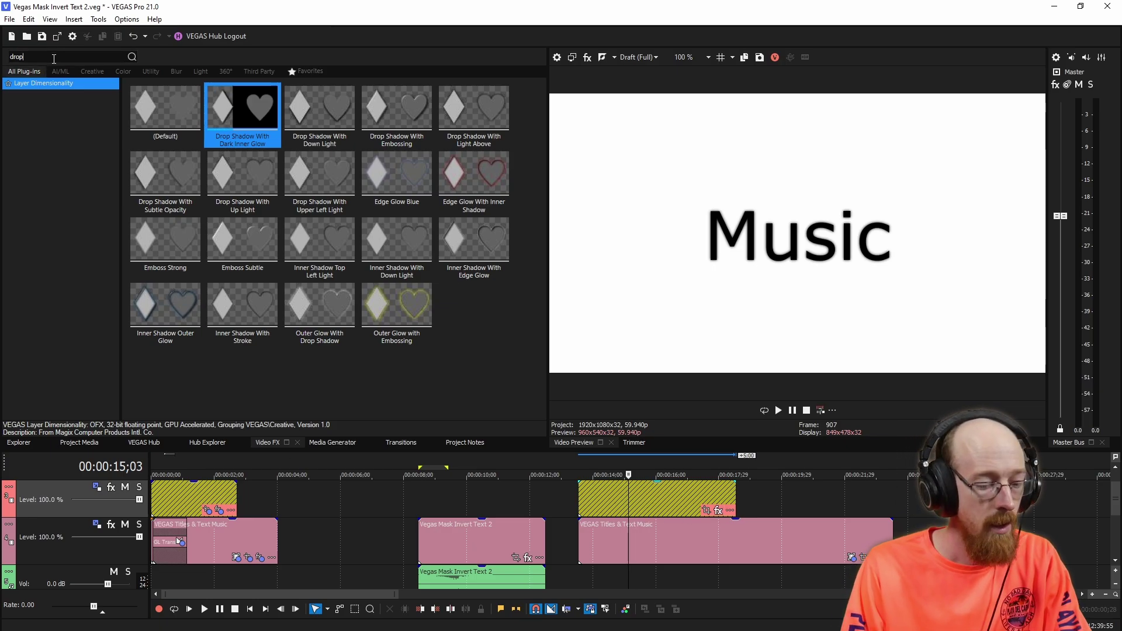
{"action": "key", "text": "BackSpace"}
{"action": "key", "text": "BackSpace"}
{"action": "key", "text": "BackSpace"}
{"action": "key", "text": "BackSpace"}
{"action": "type", "text": "invert"}
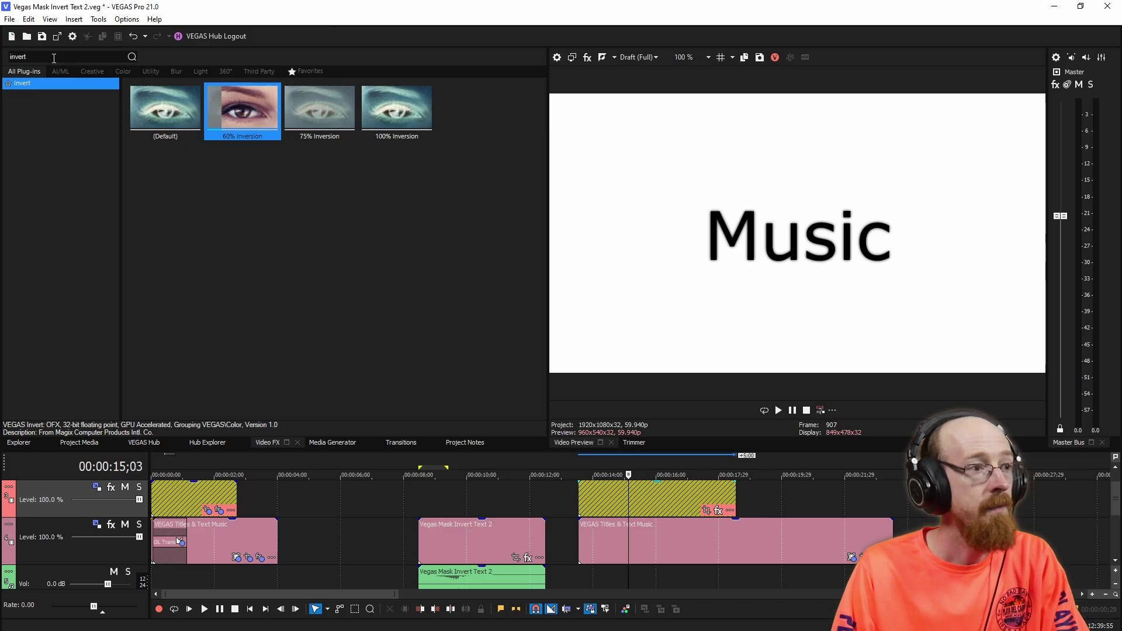
{"action": "left_click_drag", "start_coordinate": [181, 101], "coordinate": [684, 493]}
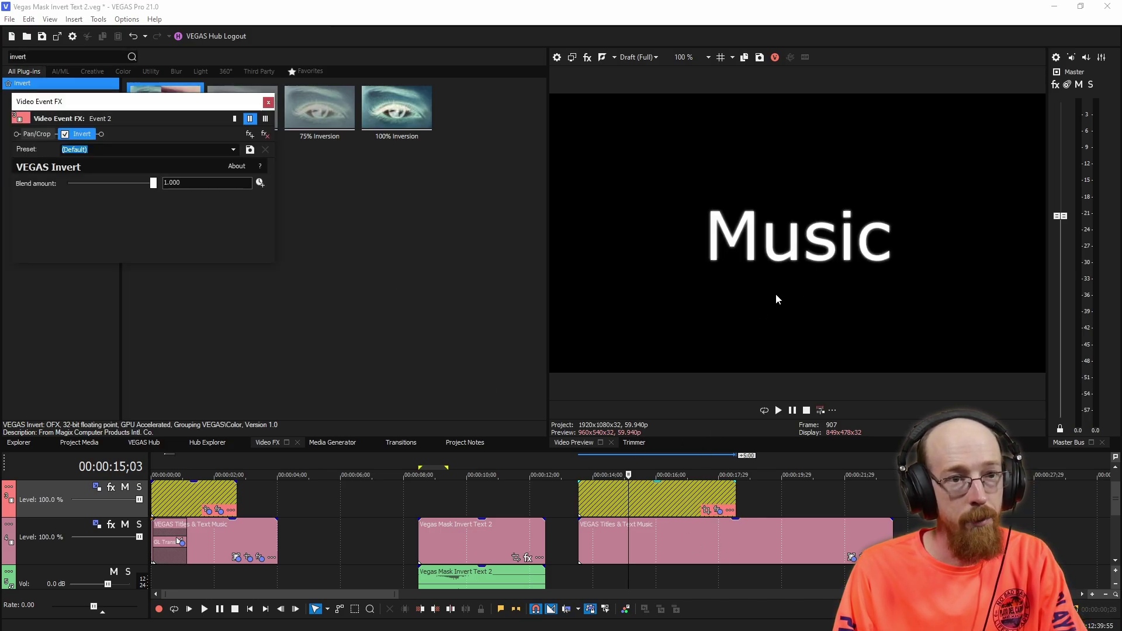
{"action": "left_click_drag", "start_coordinate": [646, 492], "coordinate": [621, 512]}
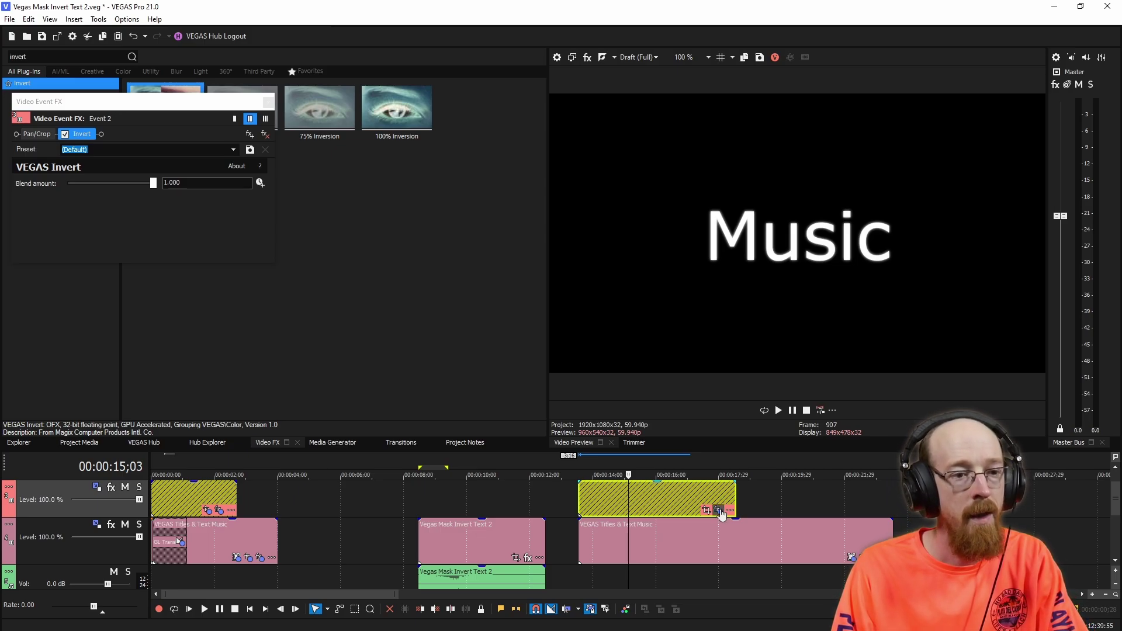
- Enable masking in the adjustment event's Pan/Crop and draw a rectangular band across the top
{"action": "left_click", "coordinate": [708, 511]}
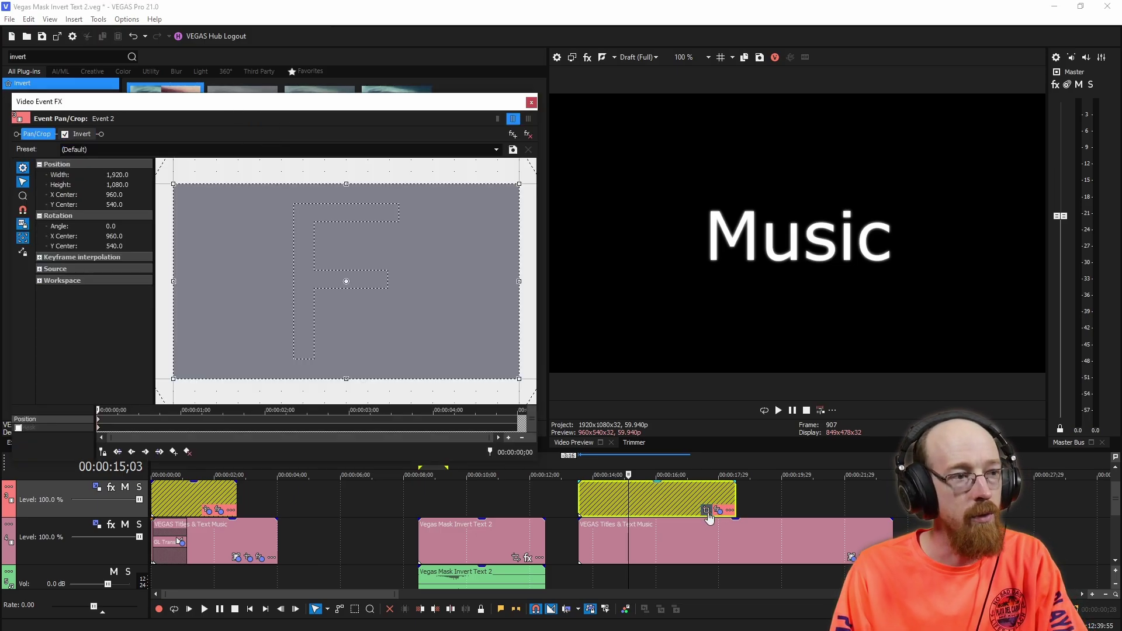
{"action": "left_click", "coordinate": [18, 428]}
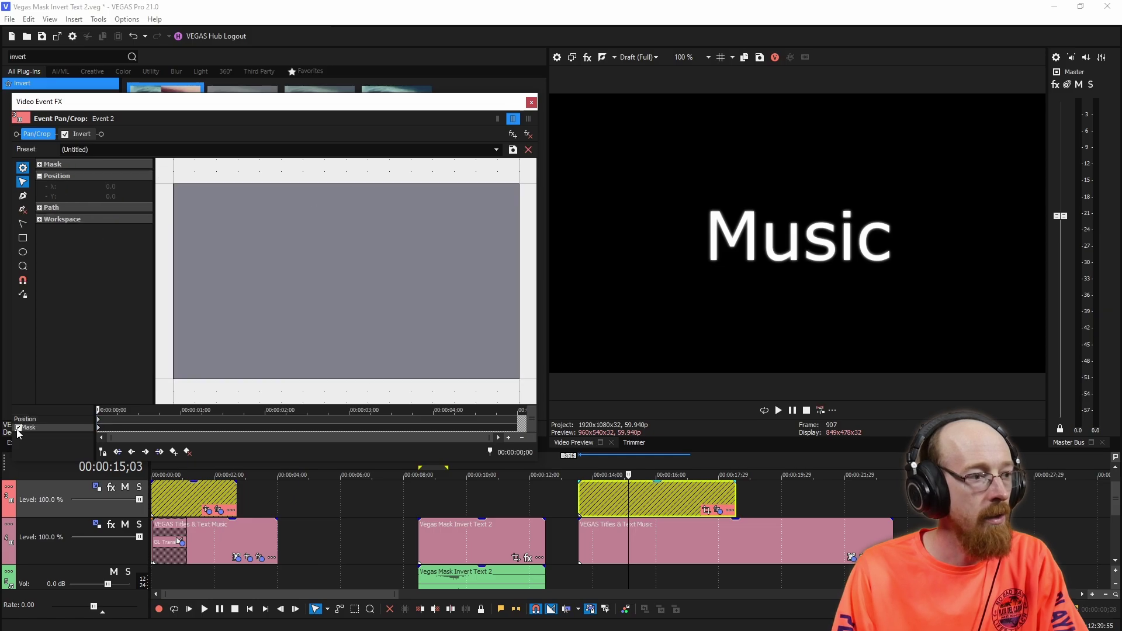
{"action": "left_click", "coordinate": [23, 239]}
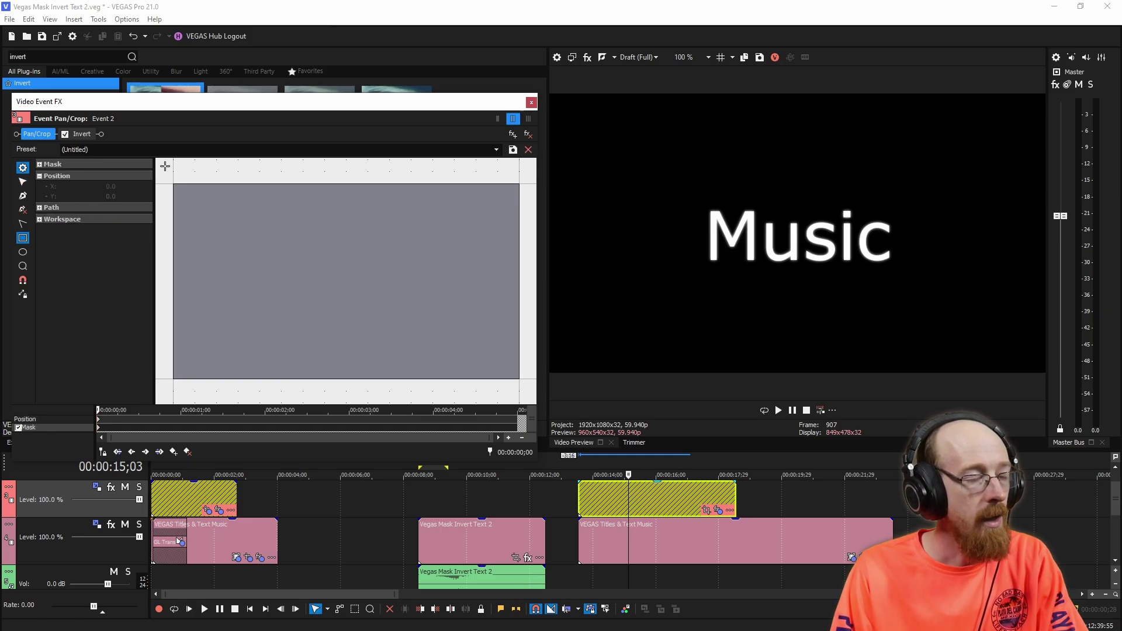
{"action": "left_click_drag", "start_coordinate": [158, 169], "coordinate": [530, 208]}
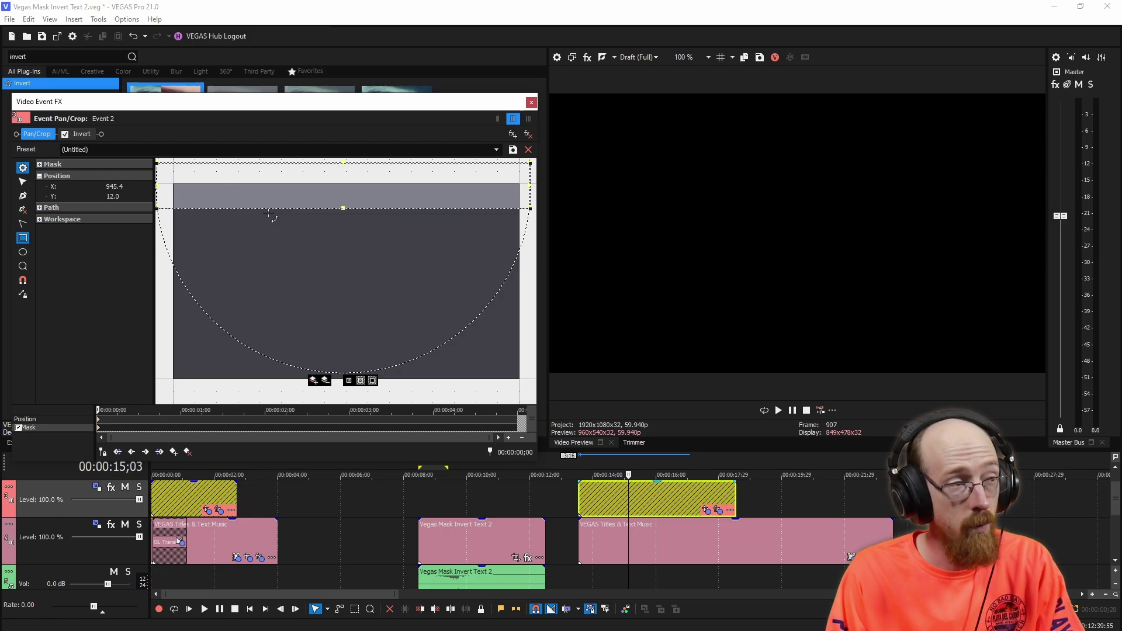
- Set the mask's Apply to FX option to Yes
{"action": "left_click", "coordinate": [39, 166]}
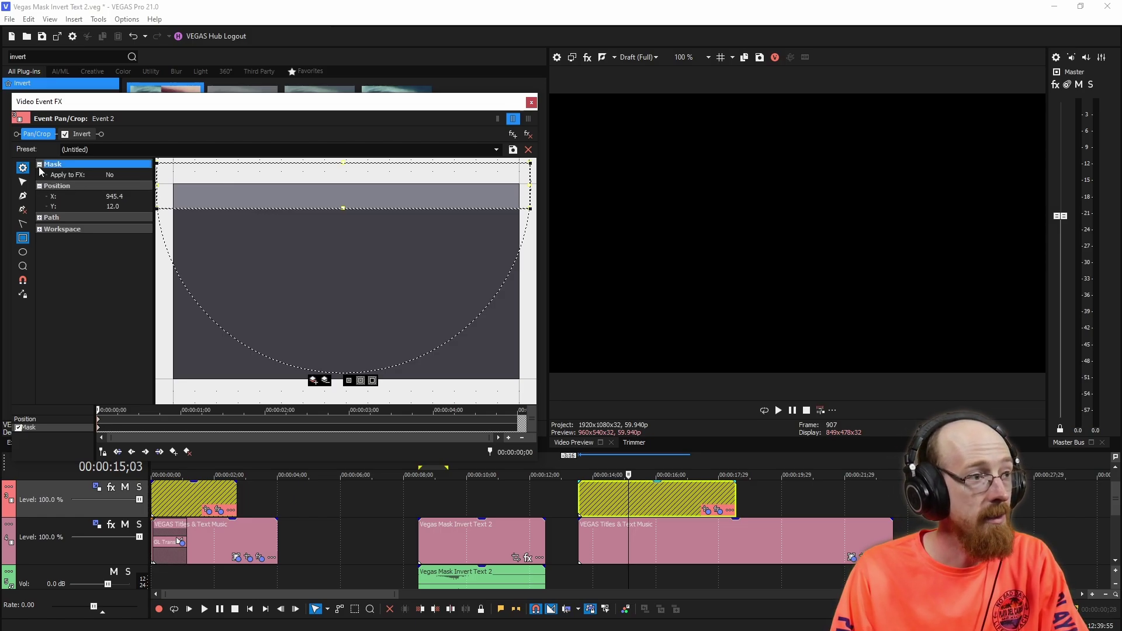
{"action": "left_click", "coordinate": [113, 176]}
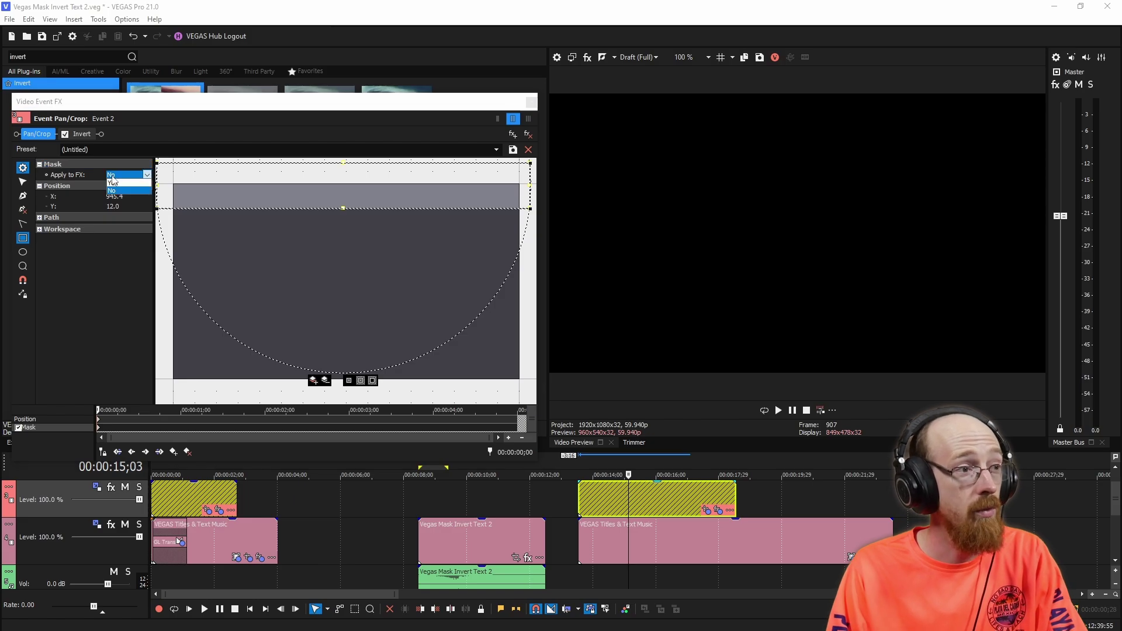
{"action": "left_click", "coordinate": [113, 183]}
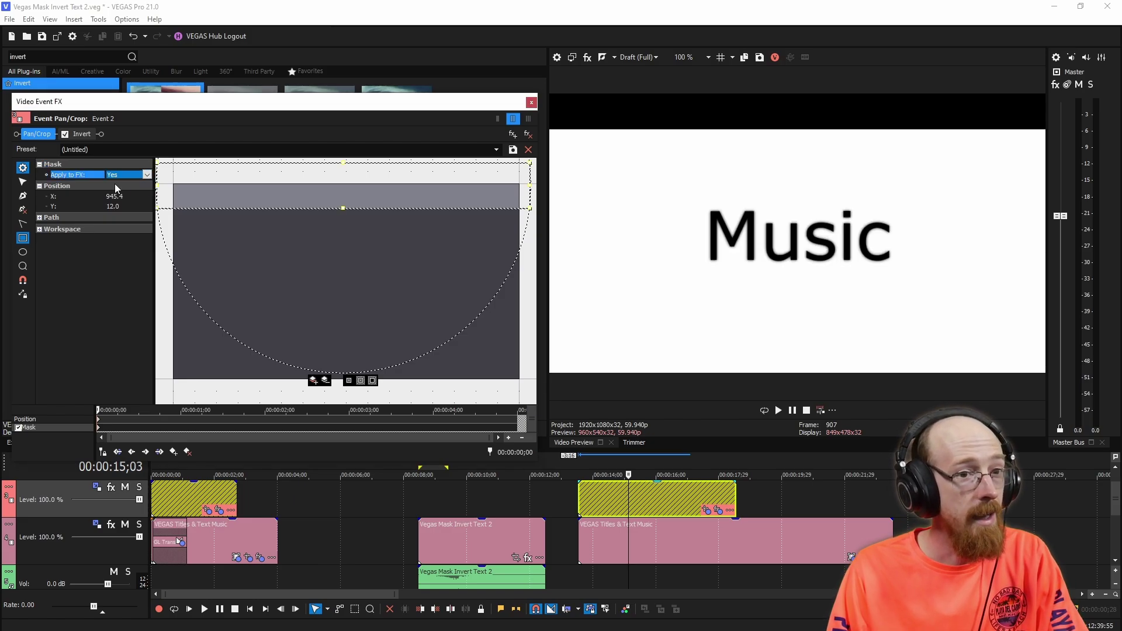
- Keyframe the mask band at the top edge at the start and below the bottom at the end, then preview
{"action": "left_click_drag", "start_coordinate": [355, 200], "coordinate": [361, 291]}
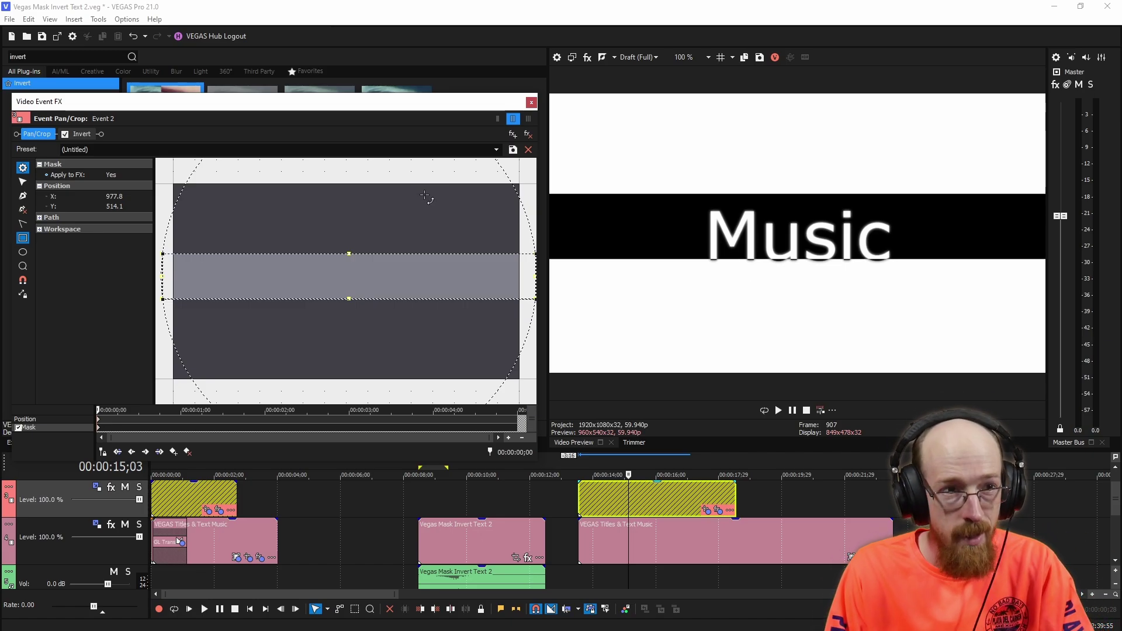
{"action": "left_click_drag", "start_coordinate": [393, 281], "coordinate": [385, 170]}
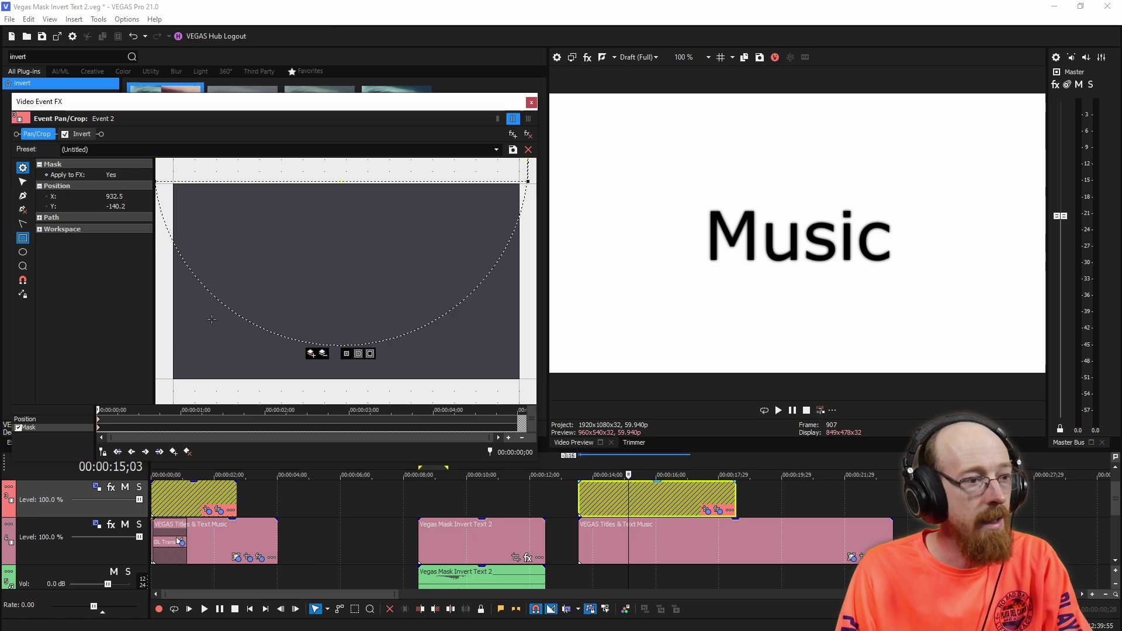
{"action": "left_click_drag", "start_coordinate": [100, 410], "coordinate": [534, 410]}
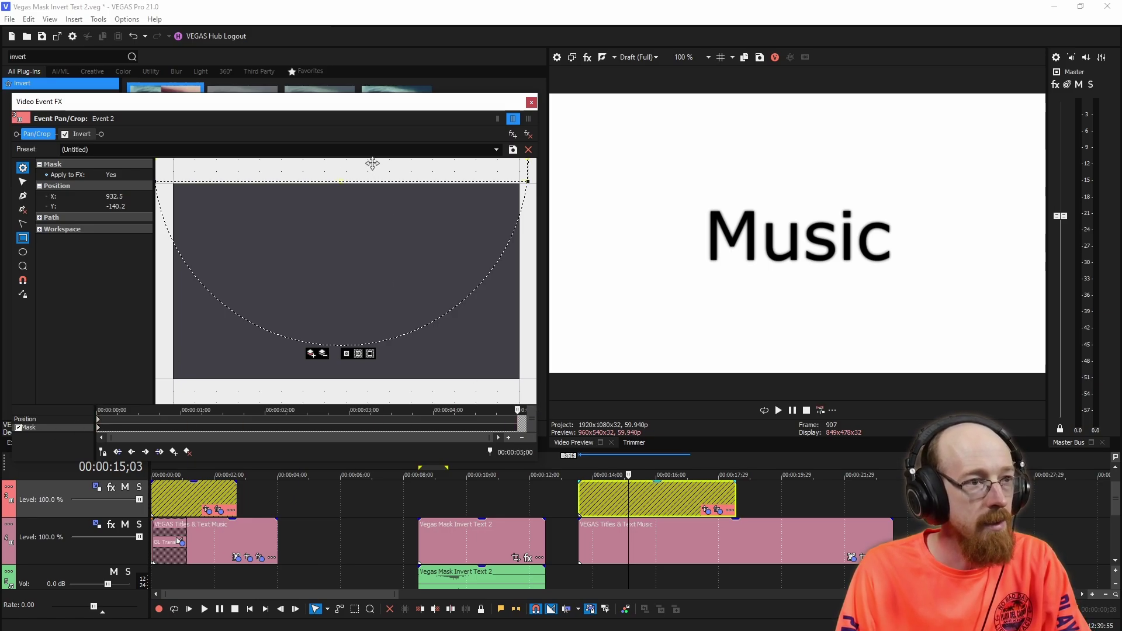
{"action": "left_click_drag", "start_coordinate": [372, 163], "coordinate": [345, 394]}
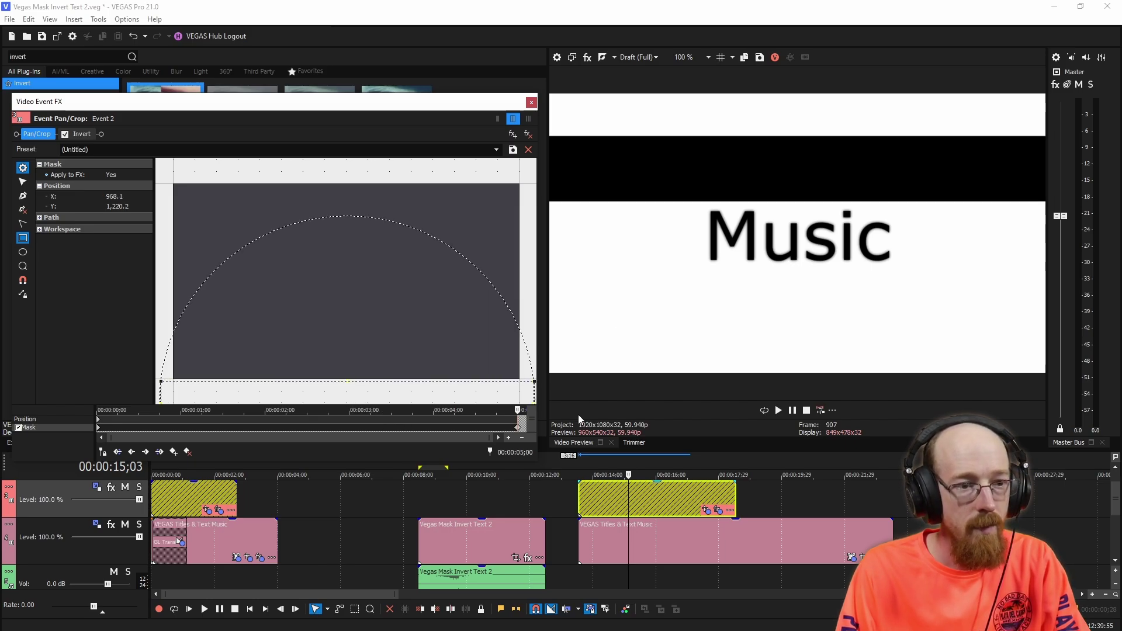
{"action": "left_click", "coordinate": [577, 472]}
{"action": "key", "text": "space"}
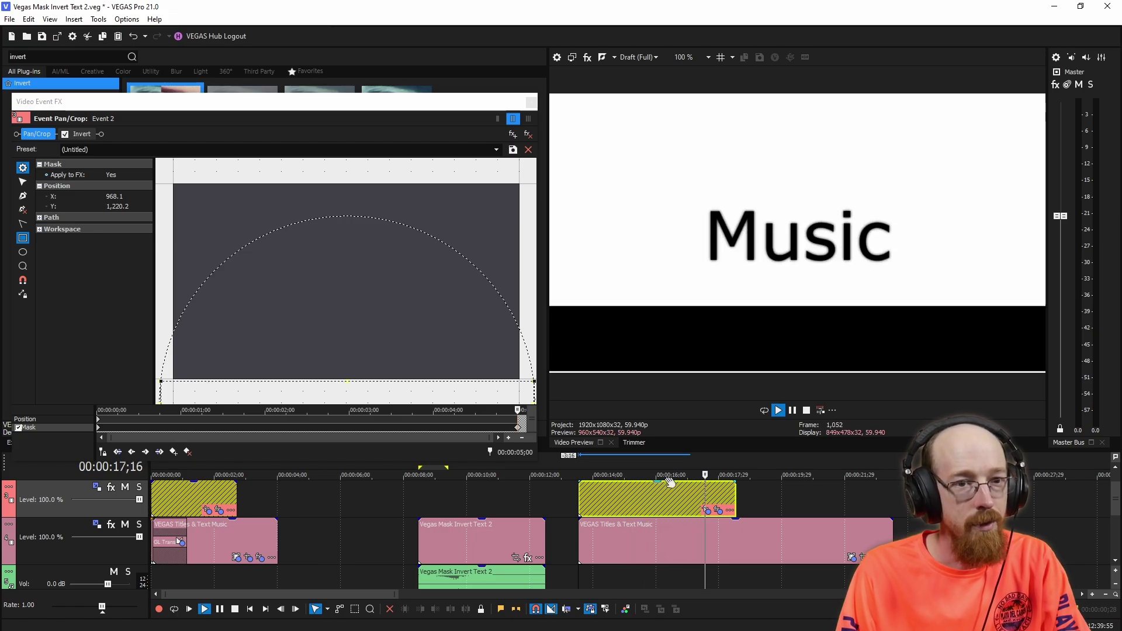
{"action": "key", "text": "space"}
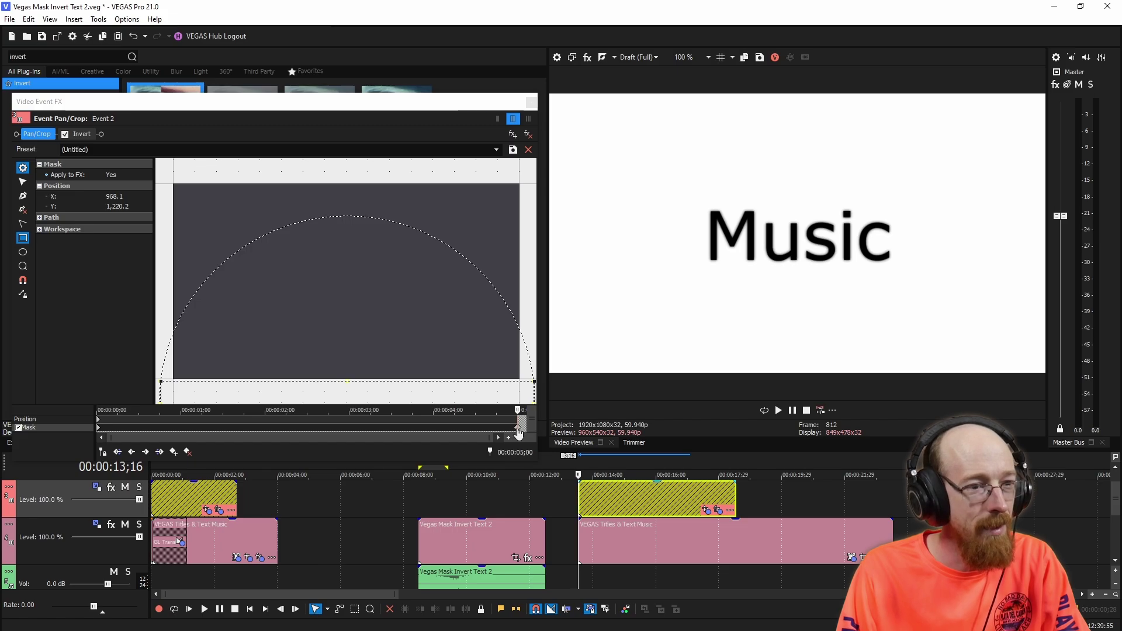
- Move the end mask keyframe to about 2 seconds and preview the faster sweep
{"action": "left_click_drag", "start_coordinate": [519, 429], "coordinate": [288, 434]}
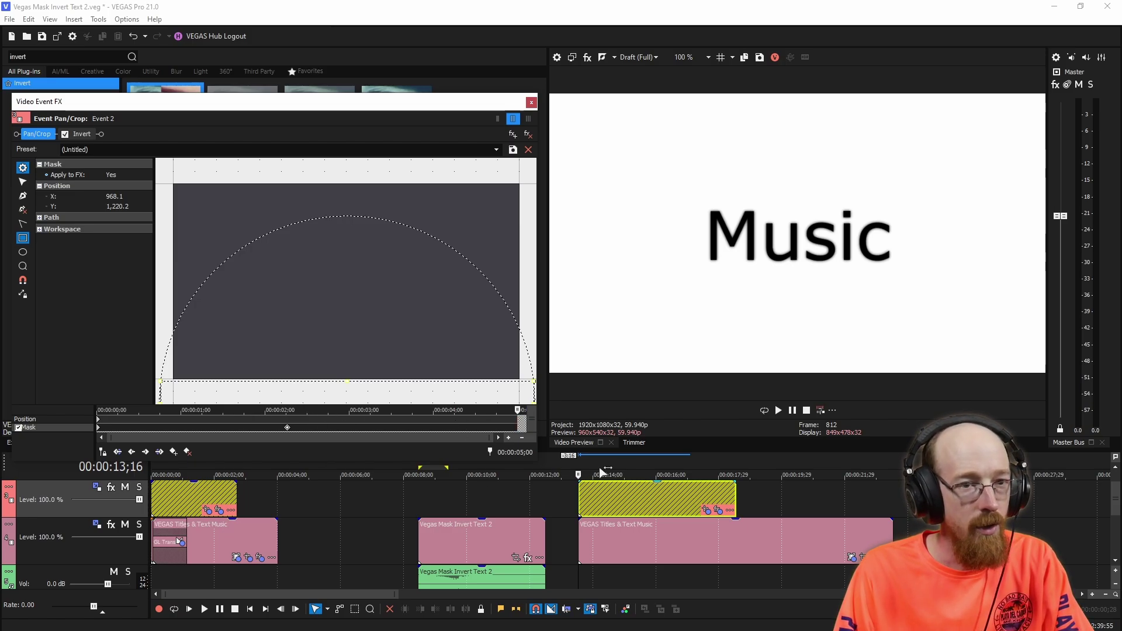
{"action": "left_click", "coordinate": [580, 470]}
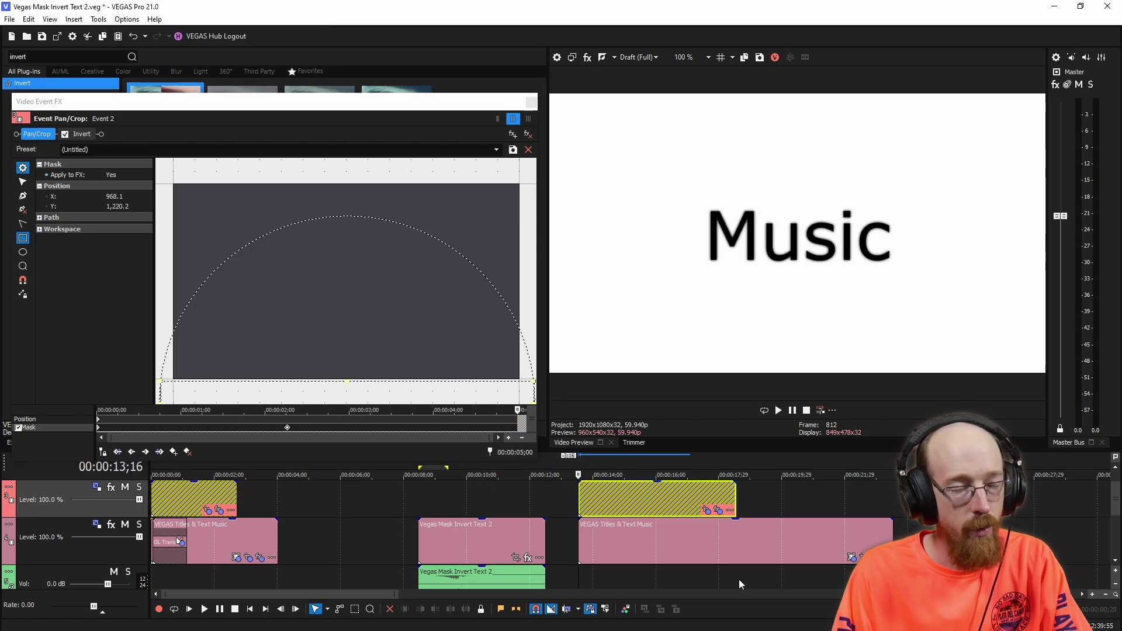
{"action": "key", "text": "space"}
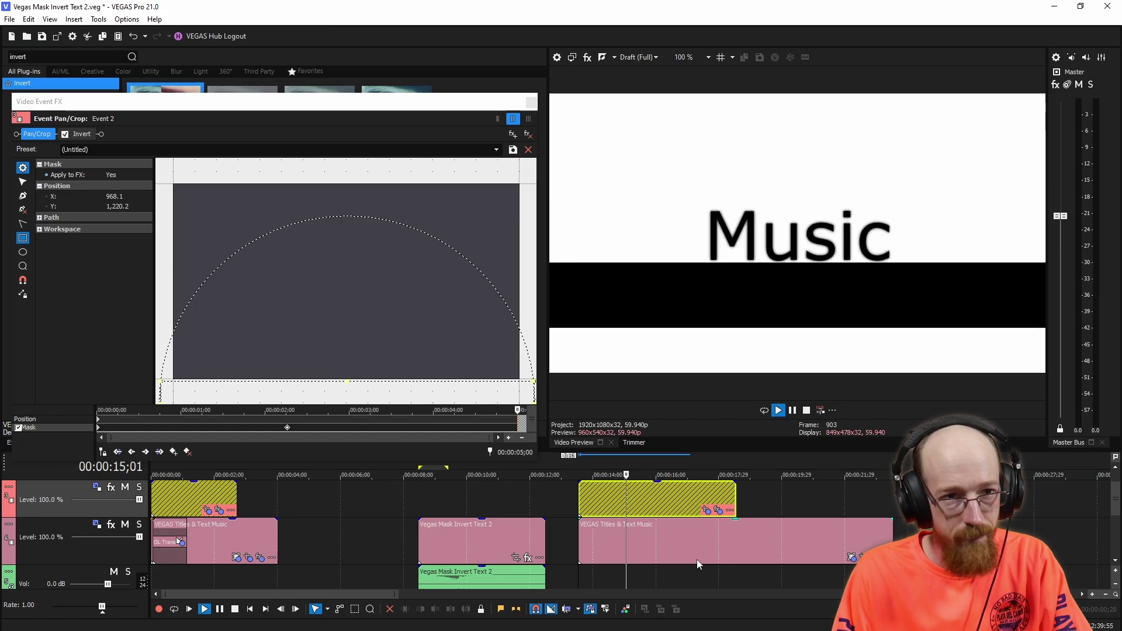
{"action": "key", "text": "space"}
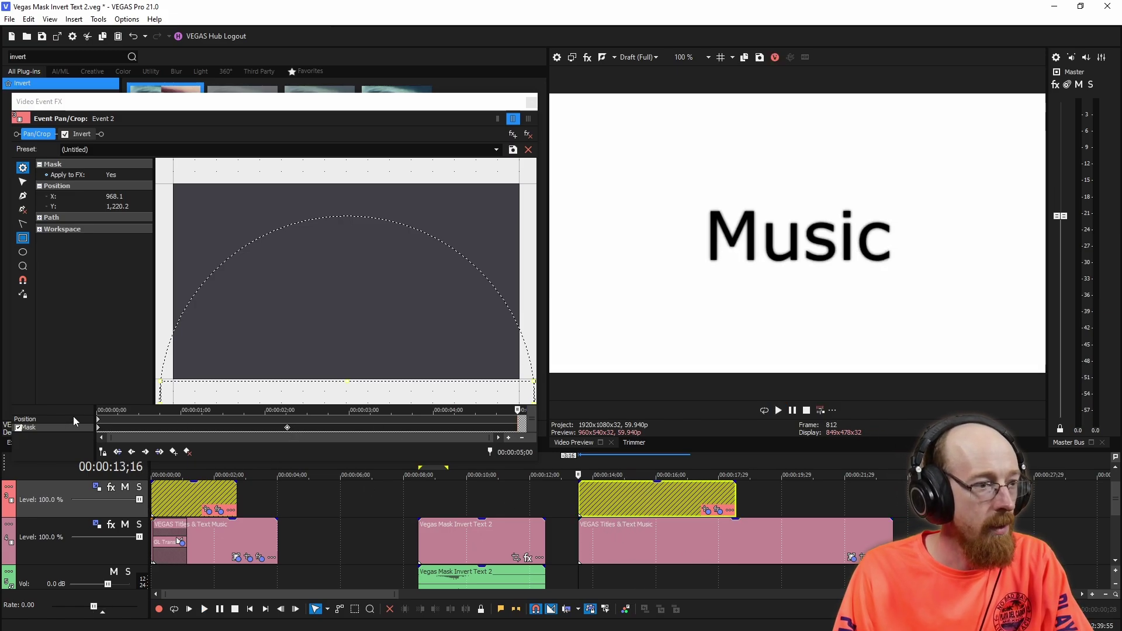
- Set the end keyframe's interpolation to Smooth and preview the eased sweep
{"action": "left_click", "coordinate": [100, 434]}
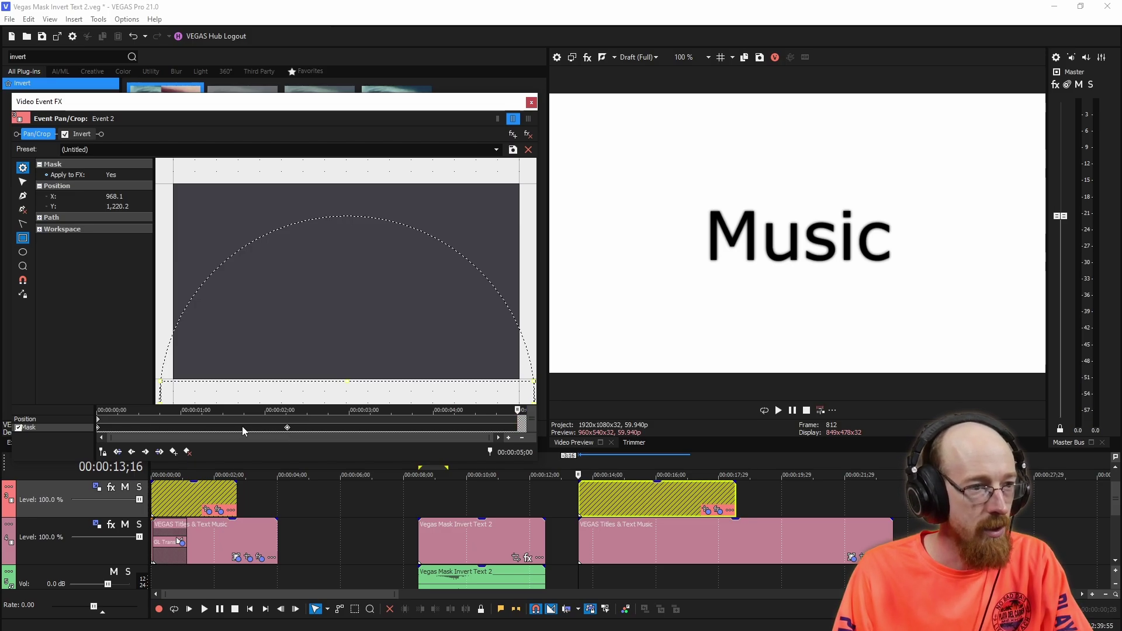
{"action": "right_click", "coordinate": [287, 432]}
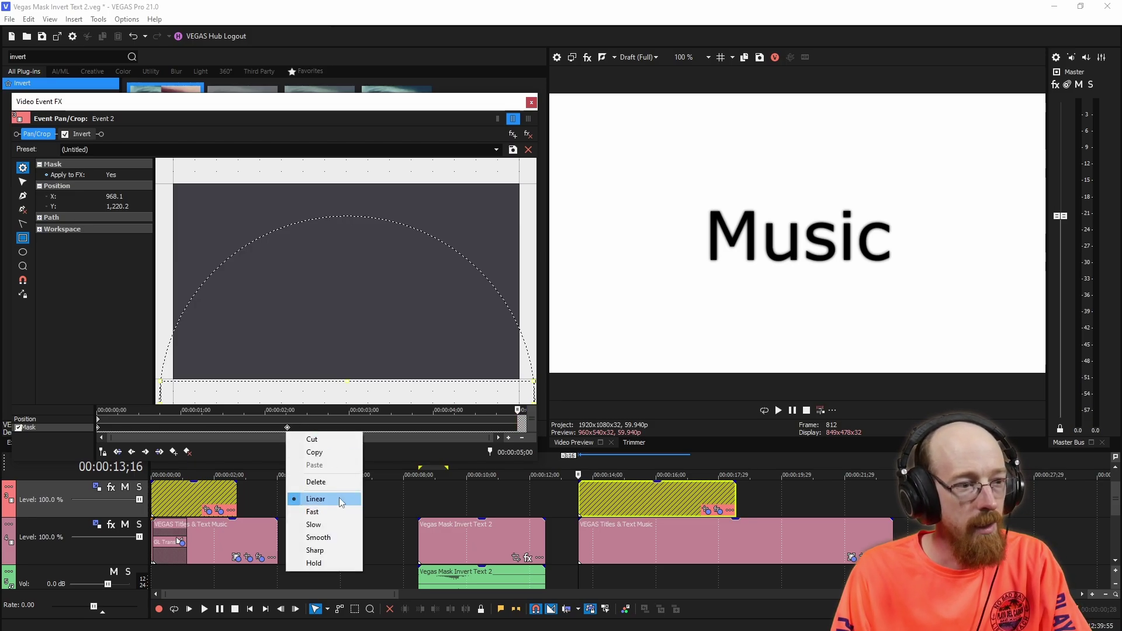
{"action": "left_click", "coordinate": [346, 538]}
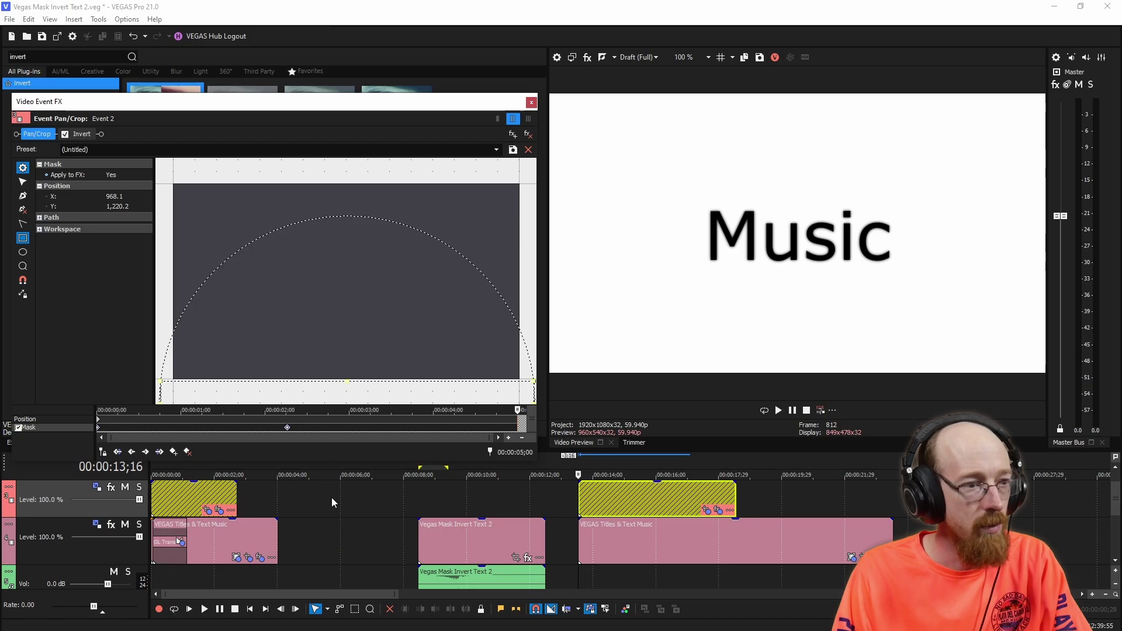
{"action": "left_click", "coordinate": [581, 472]}
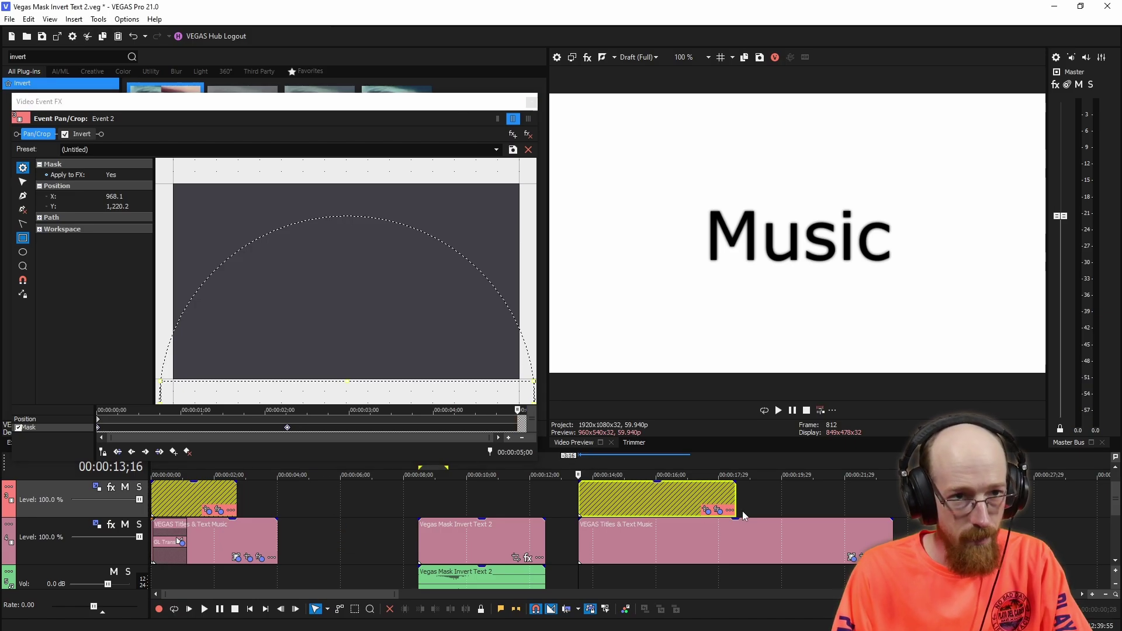
{"action": "key", "text": "space"}
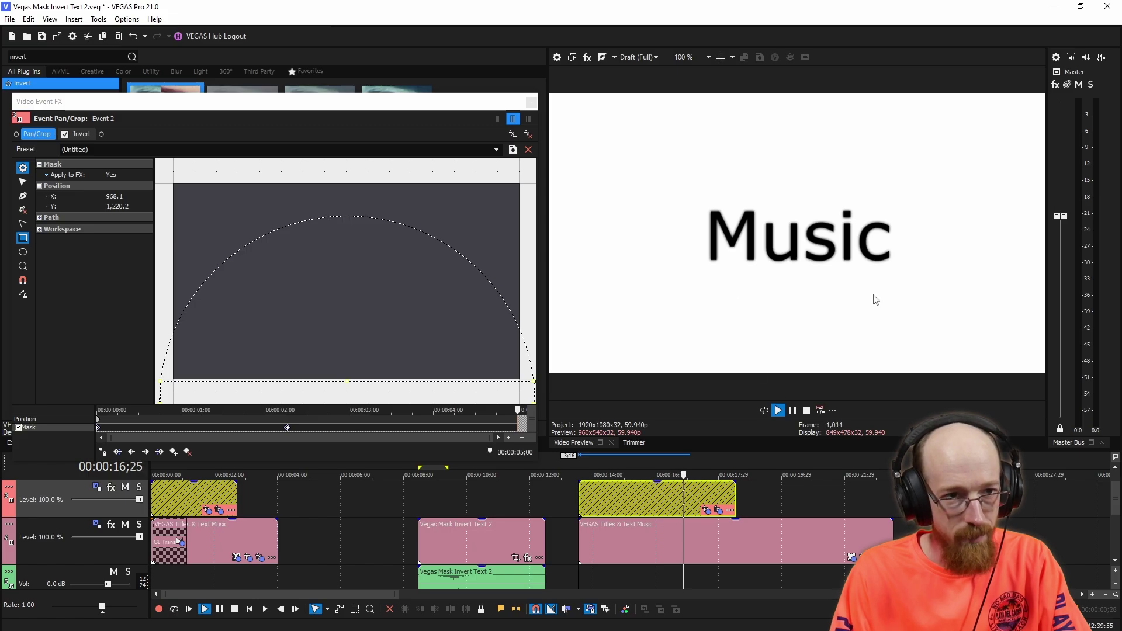
{"action": "key", "text": "space"}
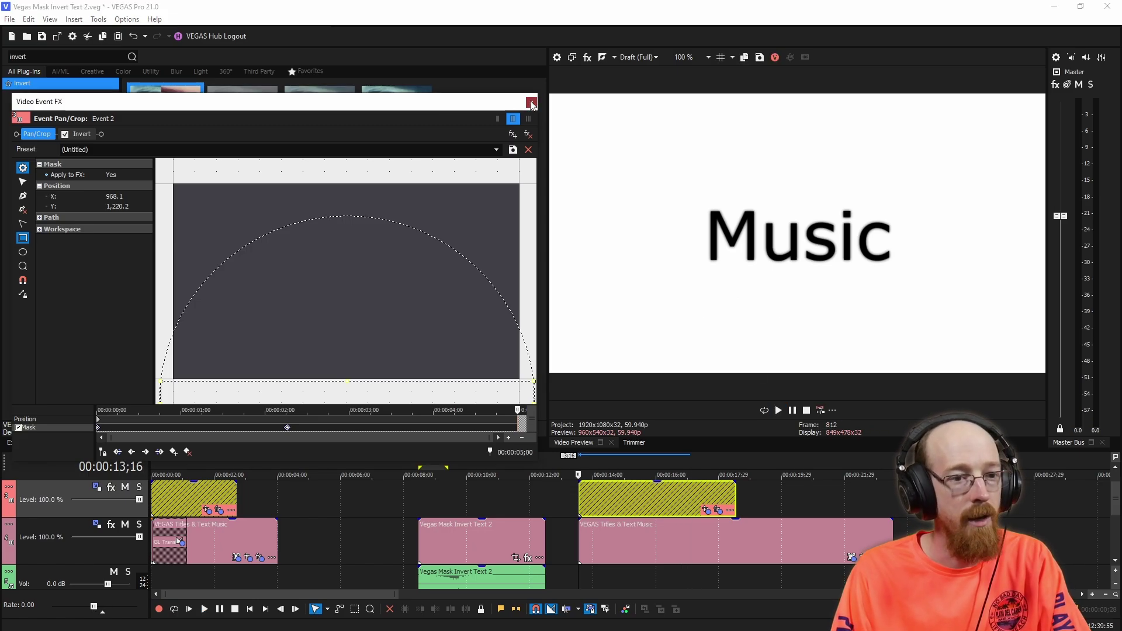
- Search Video FX for 'deform' and drop the Squeeze Left preset onto the upper-track bar event
{"action": "left_click", "coordinate": [531, 103]}
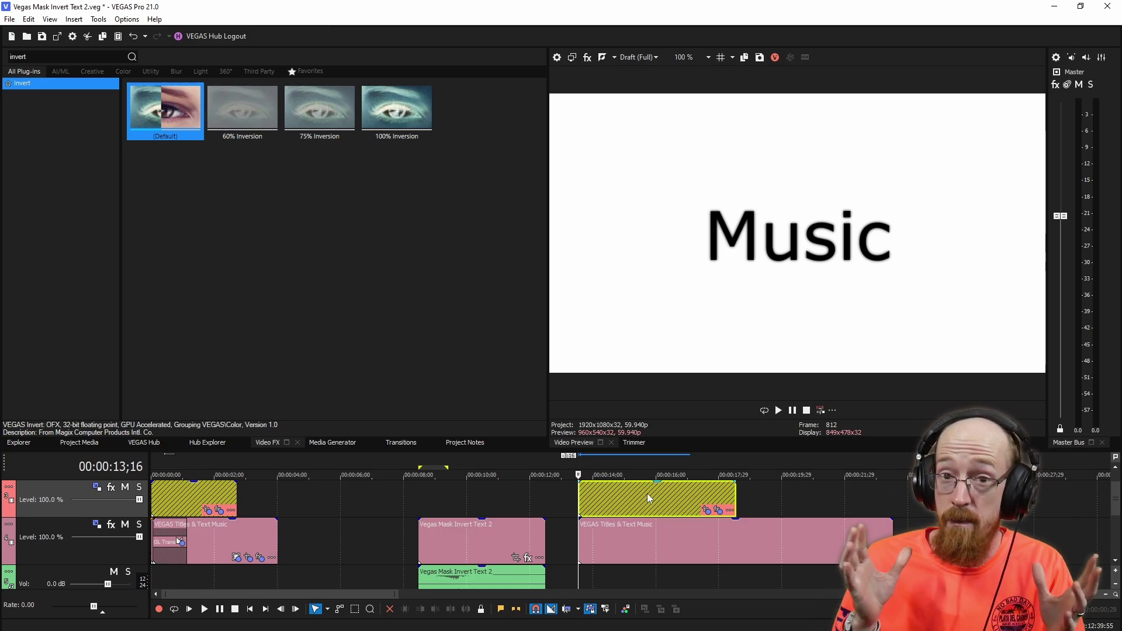
{"action": "left_click", "coordinate": [200, 124]}
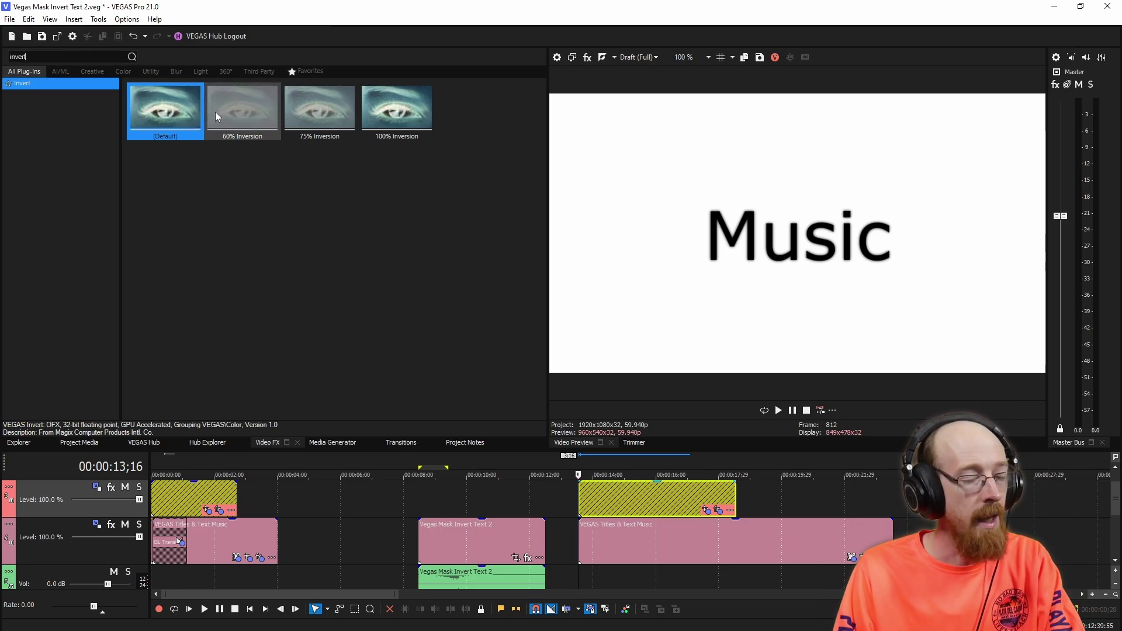
{"action": "type", "text": "d"}
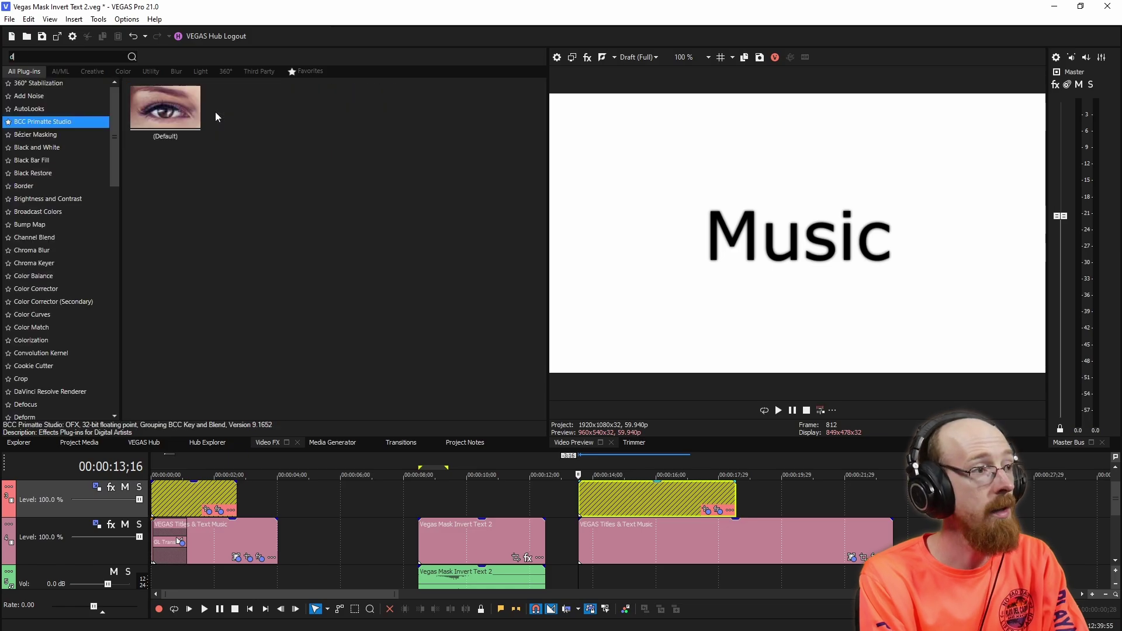
{"action": "type", "text": "eform"}
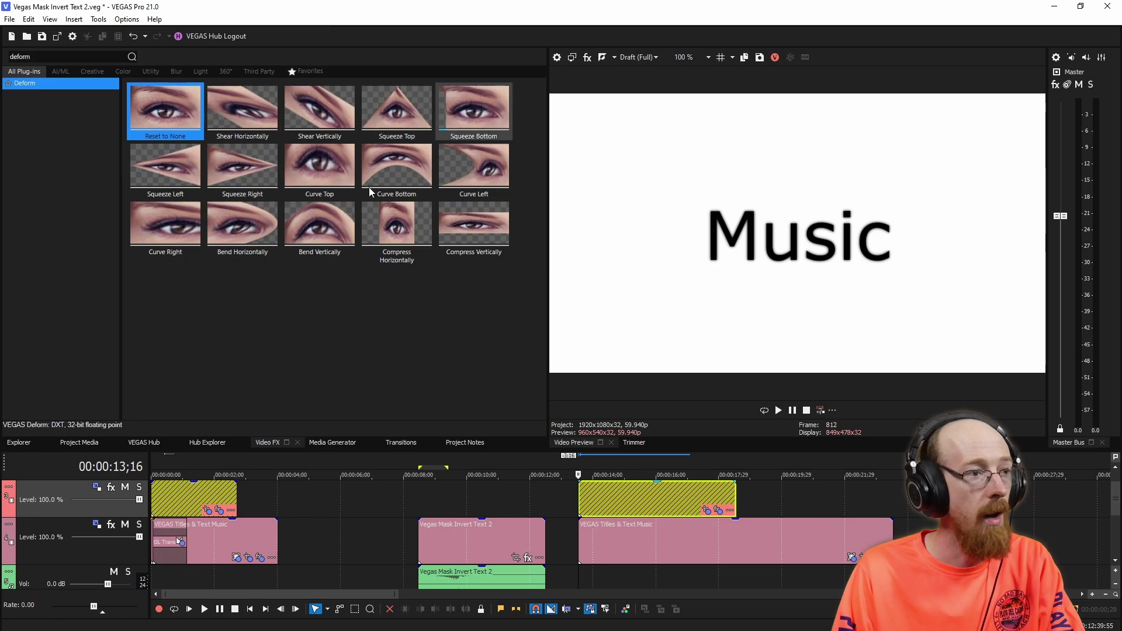
{"action": "left_click_drag", "start_coordinate": [163, 168], "coordinate": [664, 492]}
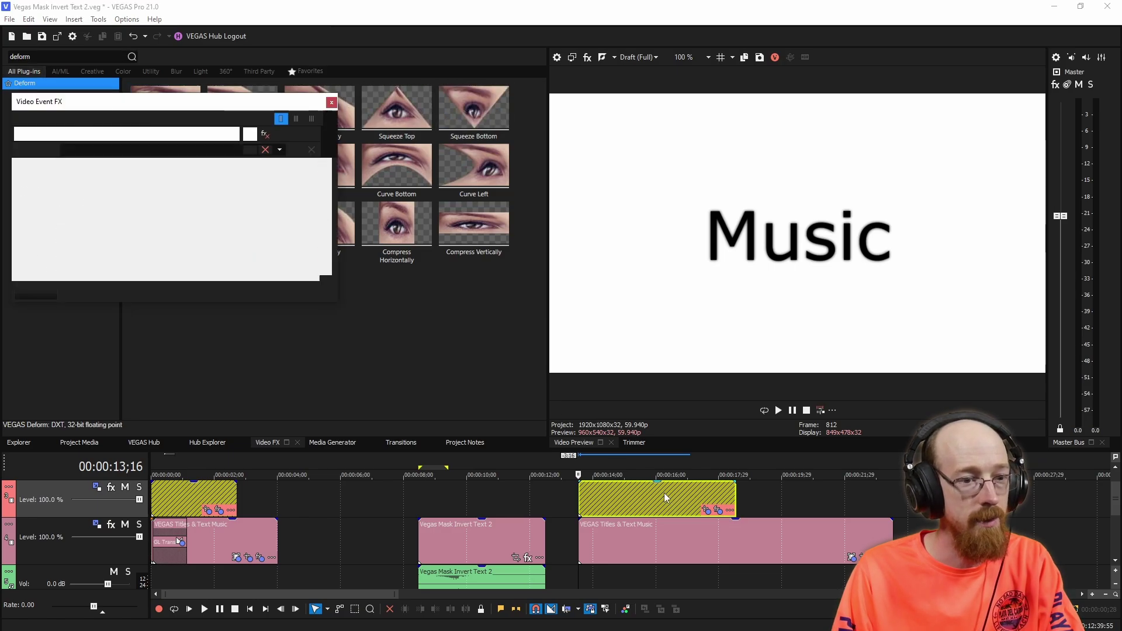
- Scrub the playhead to 14;21 to inspect the deformed second bar
{"action": "left_click", "coordinate": [660, 461]}
{"action": "left_click", "coordinate": [646, 465]}
{"action": "left_click", "coordinate": [621, 465]}
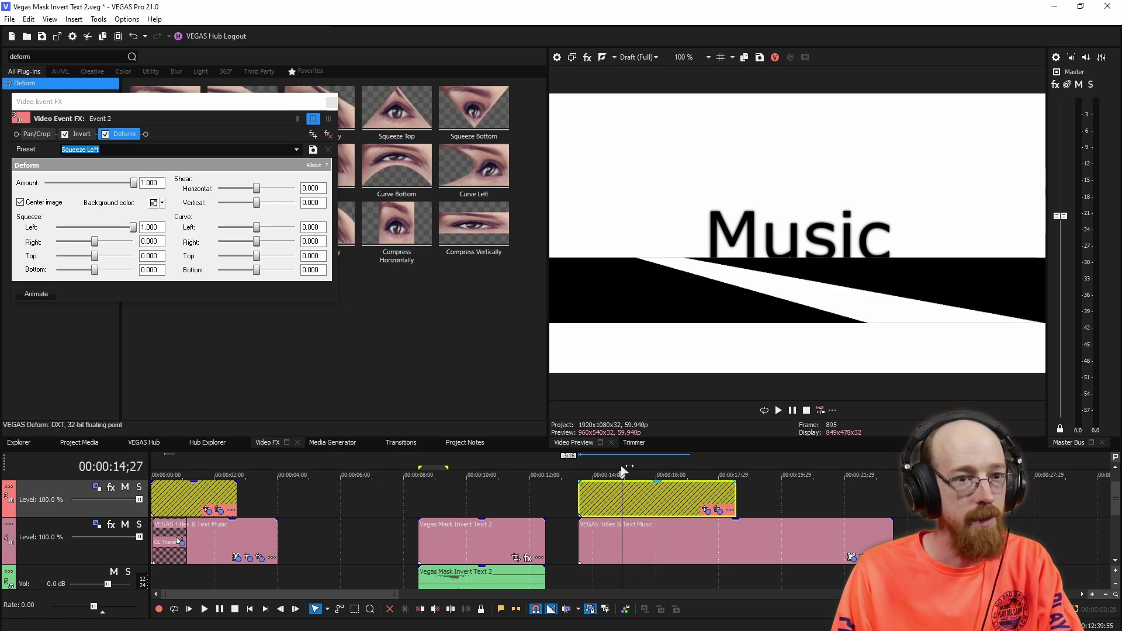
{"action": "left_click", "coordinate": [620, 465]}
{"action": "left_click", "coordinate": [615, 466]}
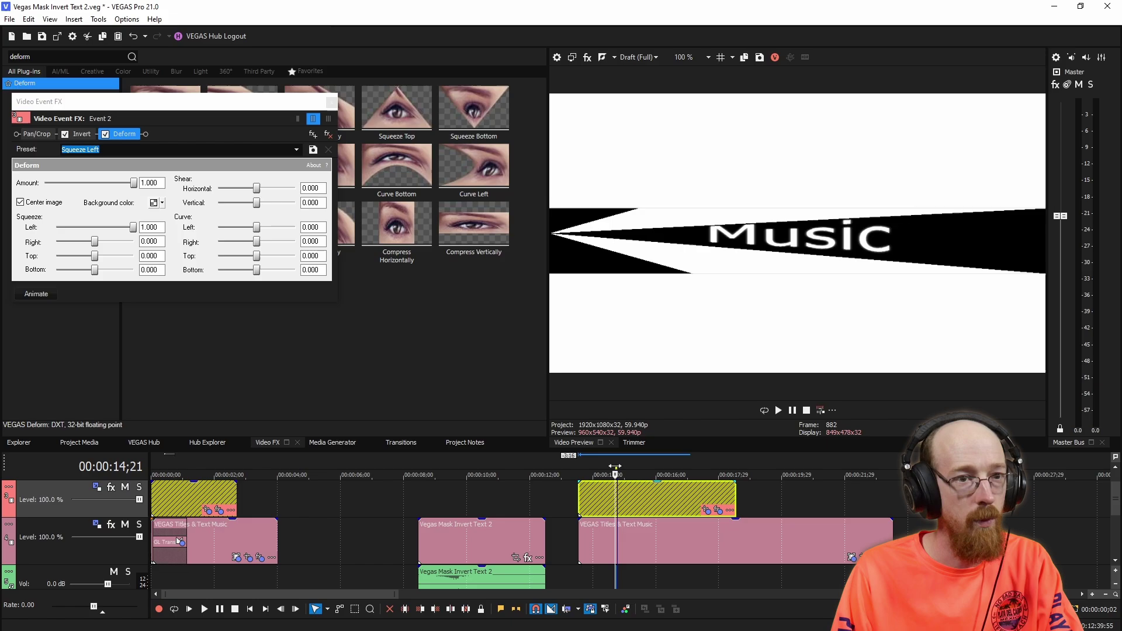
- Reverse the Deform Amount to -0.789 so the Music band straightens into a block
{"action": "left_click", "coordinate": [133, 193]}
{"action": "left_click_drag", "start_coordinate": [134, 192], "coordinate": [63, 198]}
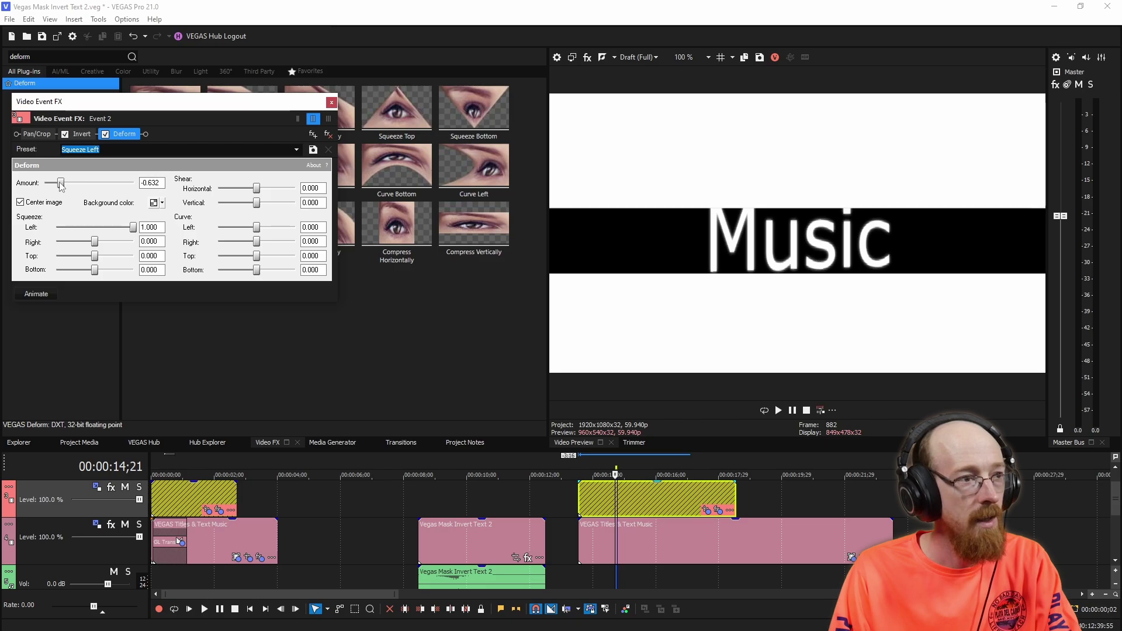
{"action": "left_click_drag", "start_coordinate": [60, 183], "coordinate": [54, 185]}
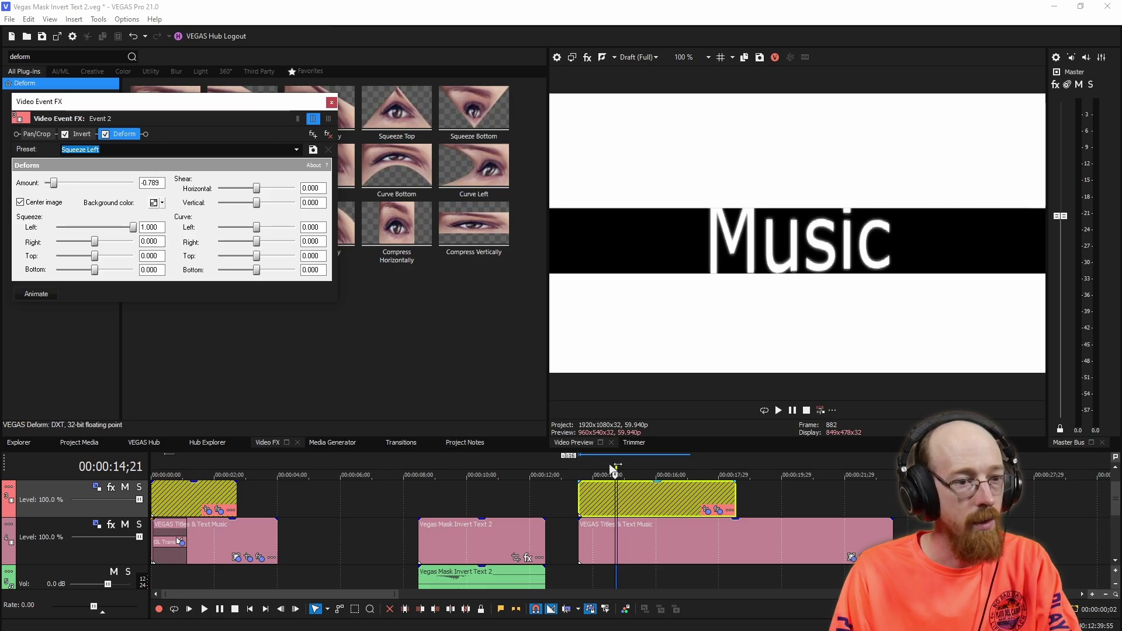
{"action": "left_click_drag", "start_coordinate": [602, 462], "coordinate": [610, 467]}
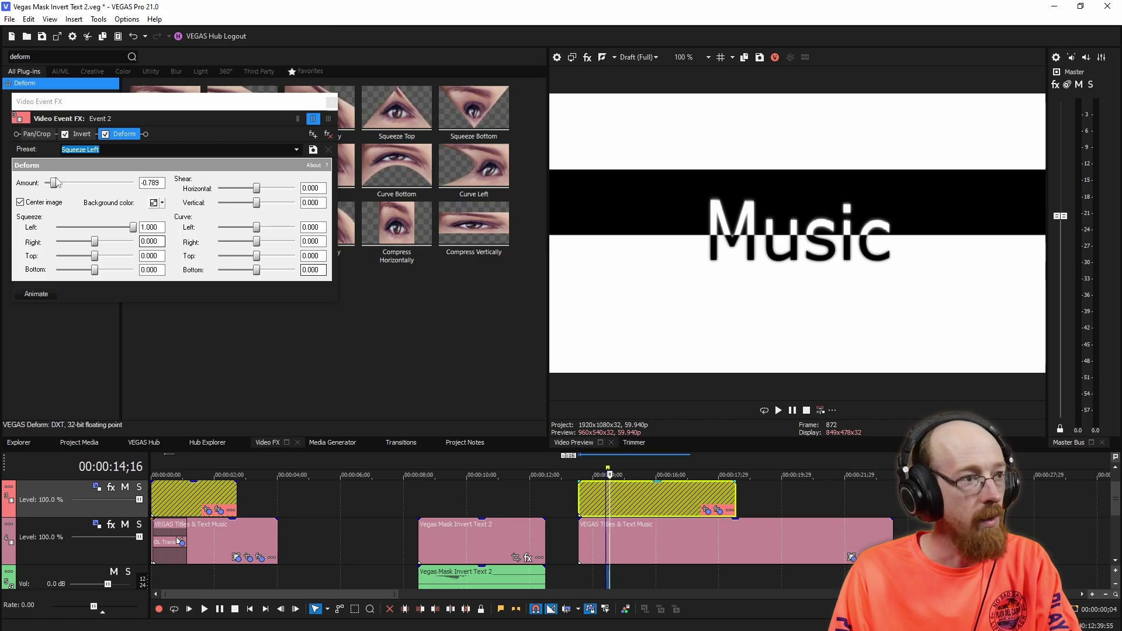
- Reset Squeeze Left to 0, then shear the band to 0.496 horizontal and 0.573 vertical
{"action": "double_click", "coordinate": [150, 228]}
{"action": "type", "text": "0"}
{"action": "key", "text": "Return"}
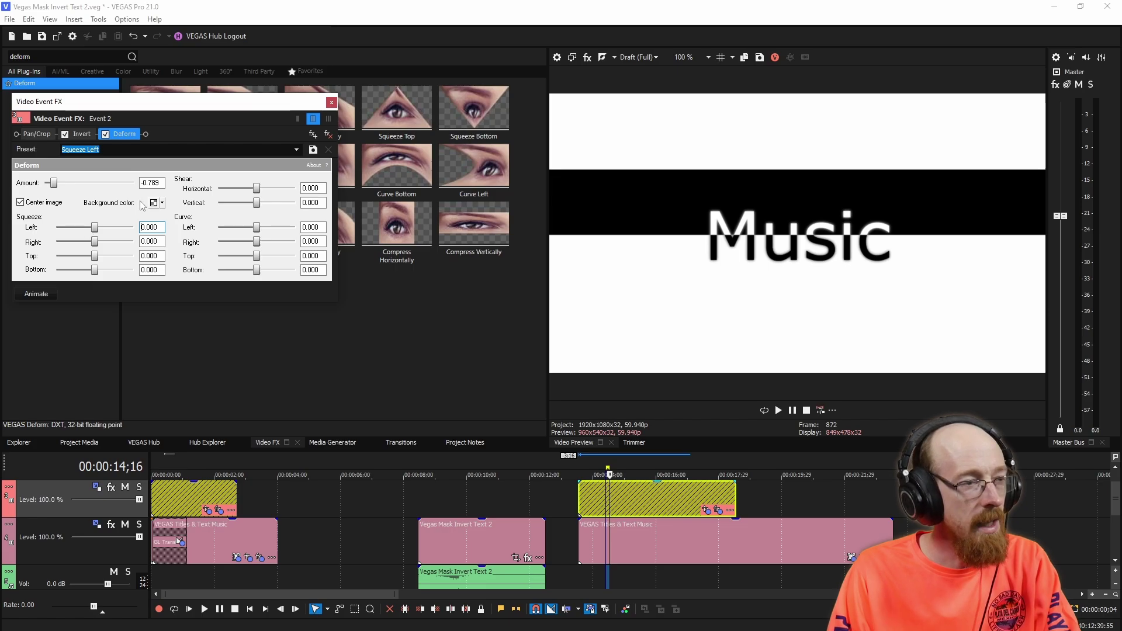
{"action": "left_click_drag", "start_coordinate": [256, 189], "coordinate": [281, 209]}
{"action": "left_click_drag", "start_coordinate": [95, 227], "coordinate": [137, 273]}
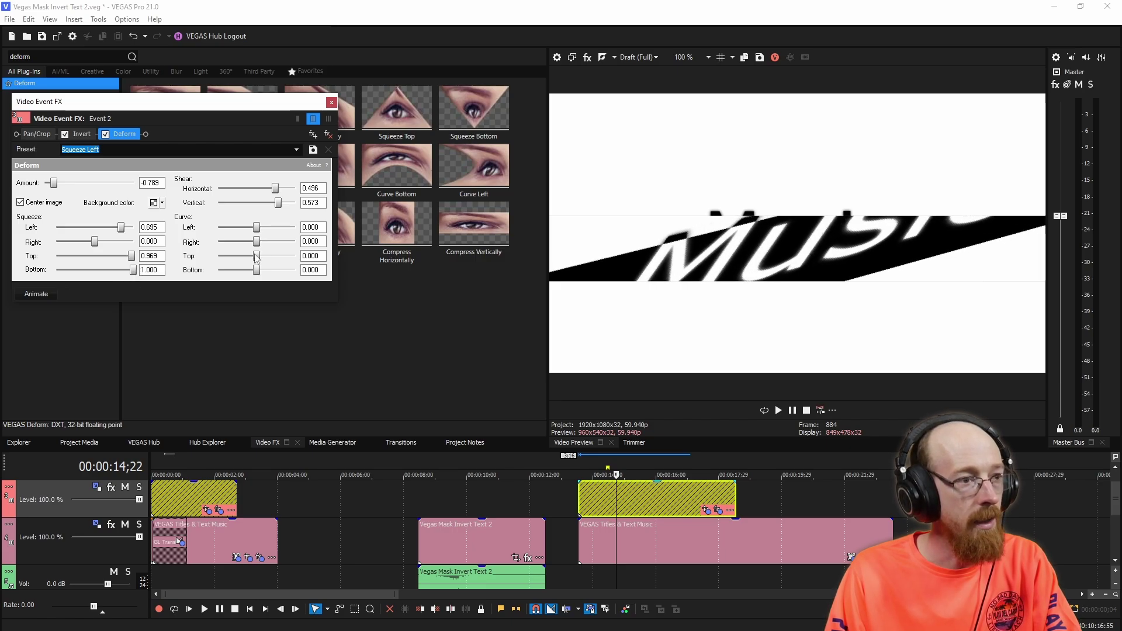
- Curve the bar's top and bottom edges and scrub the timeline to check the slant
{"action": "left_click_drag", "start_coordinate": [257, 256], "coordinate": [279, 273]}
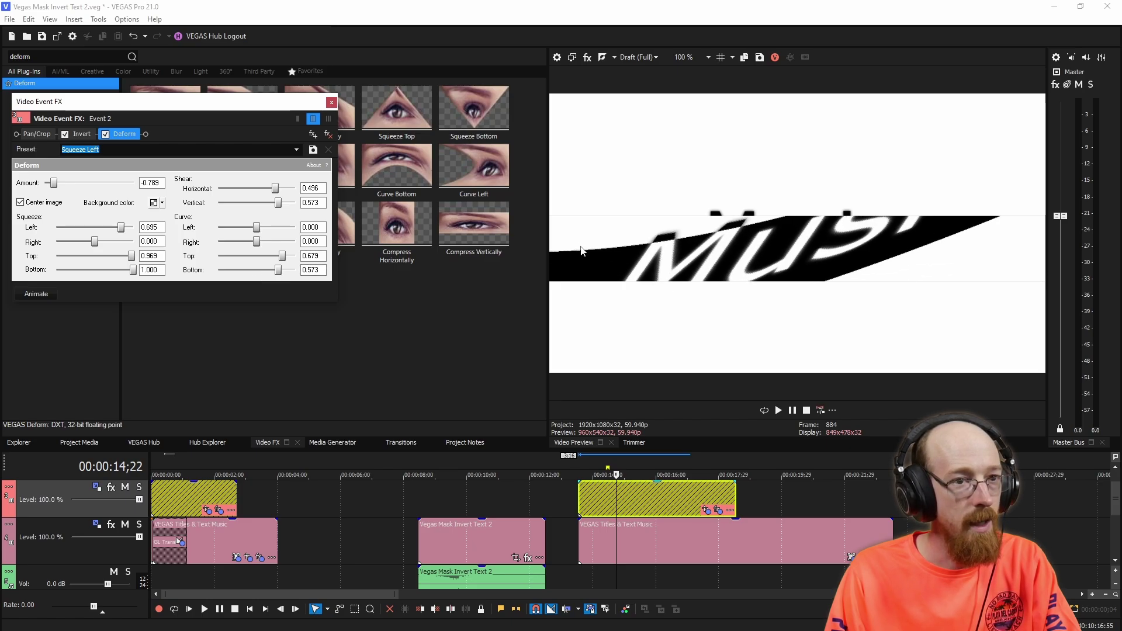
{"action": "left_click", "coordinate": [591, 462]}
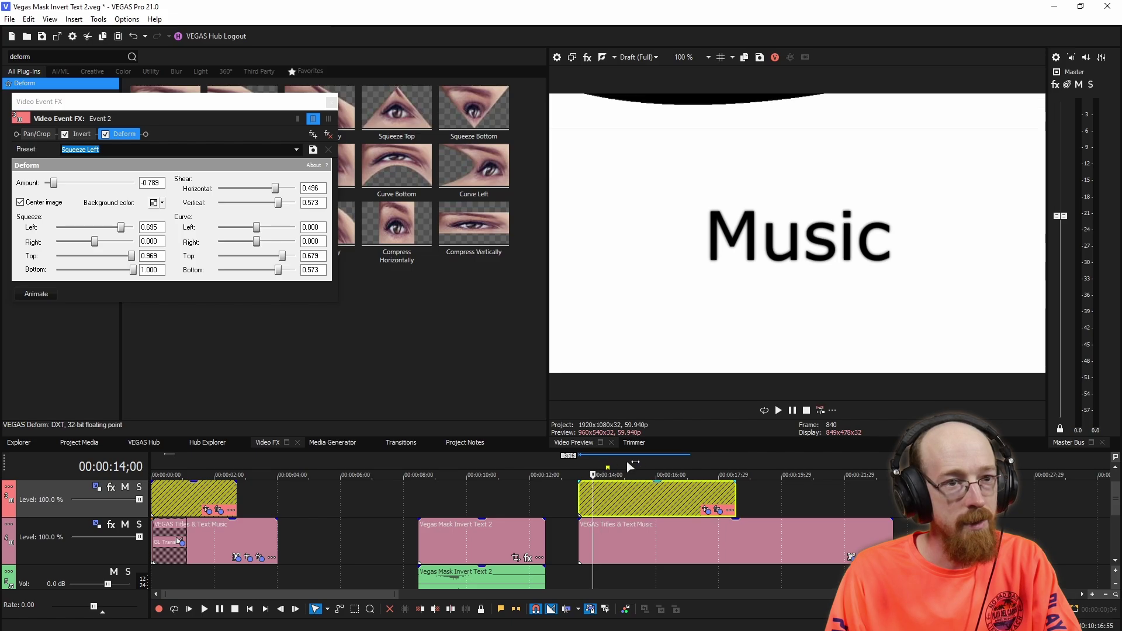
{"action": "mouse_move", "coordinate": [629, 462]}
{"action": "left_mouse_down"}
{"action": "mouse_move", "coordinate": [663, 459]}
{"action": "mouse_move", "coordinate": [618, 462]}
{"action": "left_mouse_up"}
{"action": "left_click", "coordinate": [456, 460]}
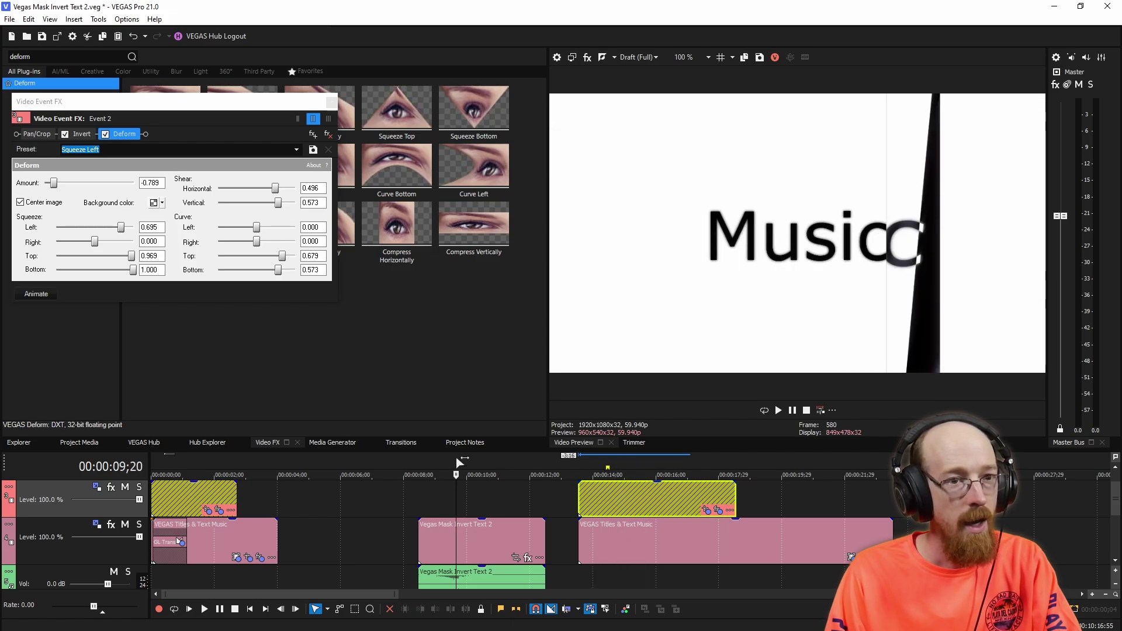
- Compare the first bar event's Deform page with the second event's, closing each effects window
{"action": "left_click", "coordinate": [448, 462]}
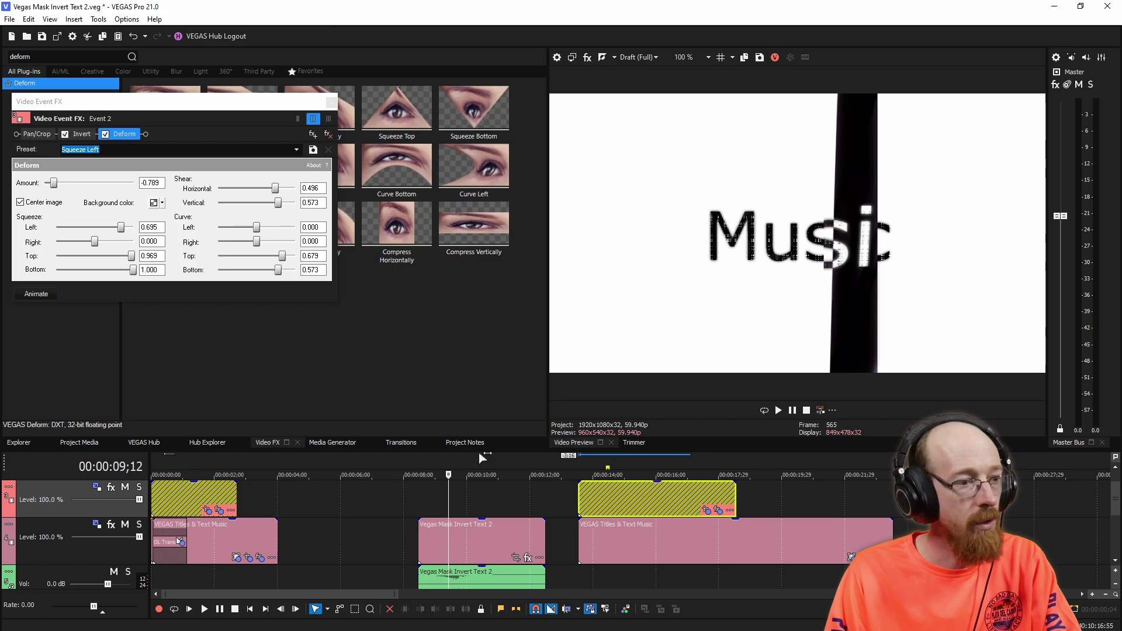
{"action": "left_click", "coordinate": [220, 511]}
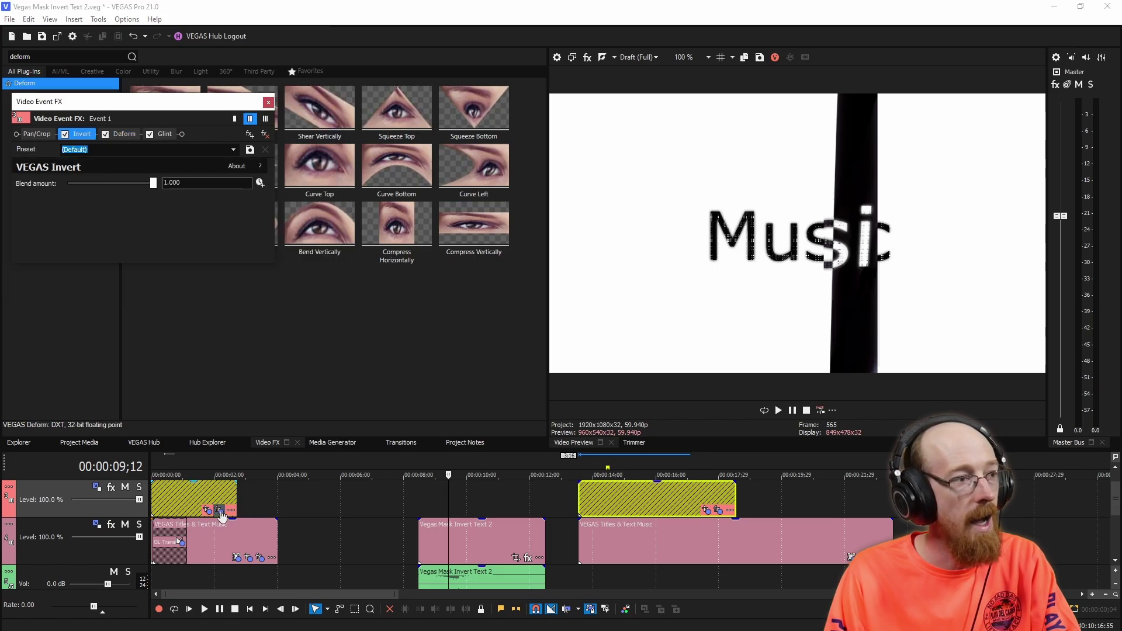
{"action": "left_click", "coordinate": [124, 134]}
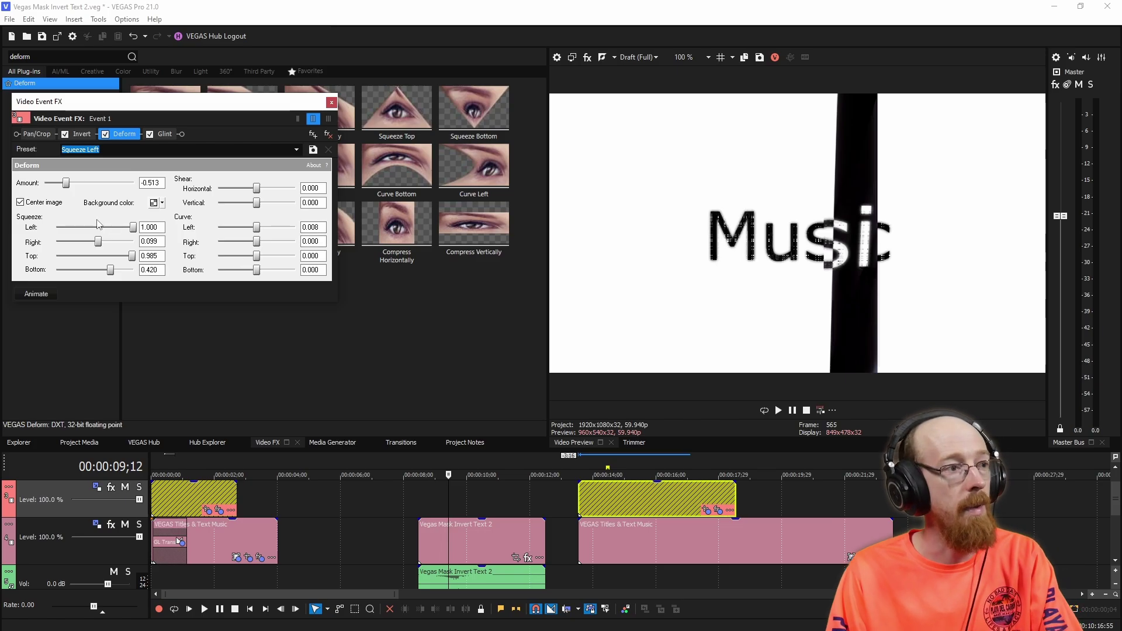
{"action": "left_click", "coordinate": [331, 102]}
{"action": "left_click", "coordinate": [717, 511]}
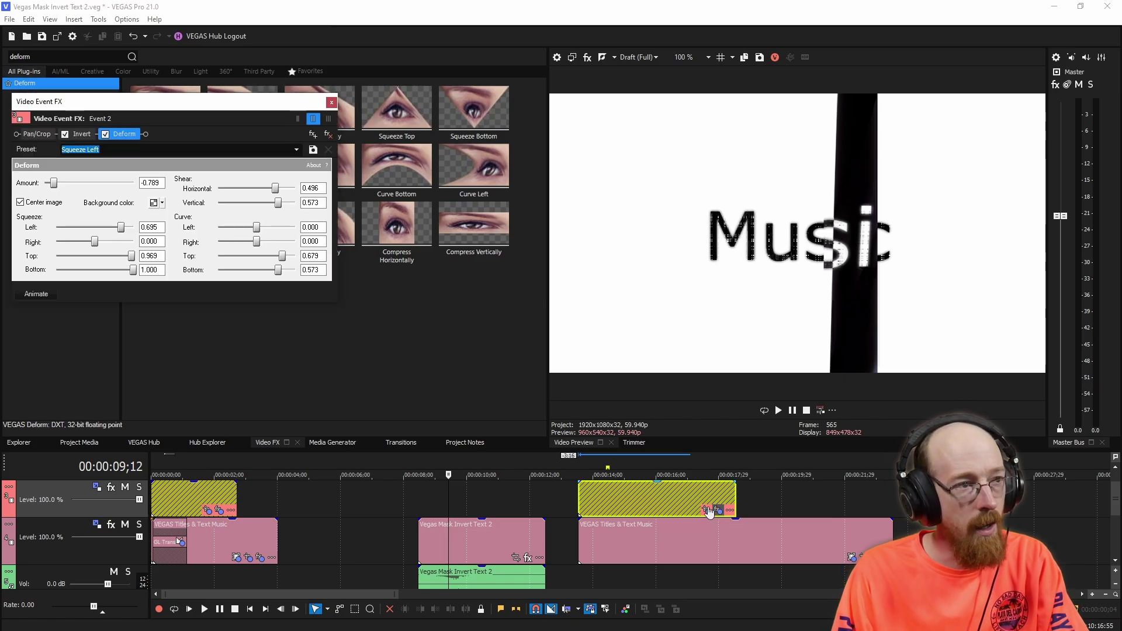
{"action": "left_click", "coordinate": [331, 103]}
{"action": "left_click", "coordinate": [69, 57]}
- Add the Sparkle Glint preset to the second bar, raising threshold and setting vertical radius 2.76
{"action": "type", "text": "glint"}
{"action": "left_click_drag", "start_coordinate": [195, 97], "coordinate": [651, 500]}
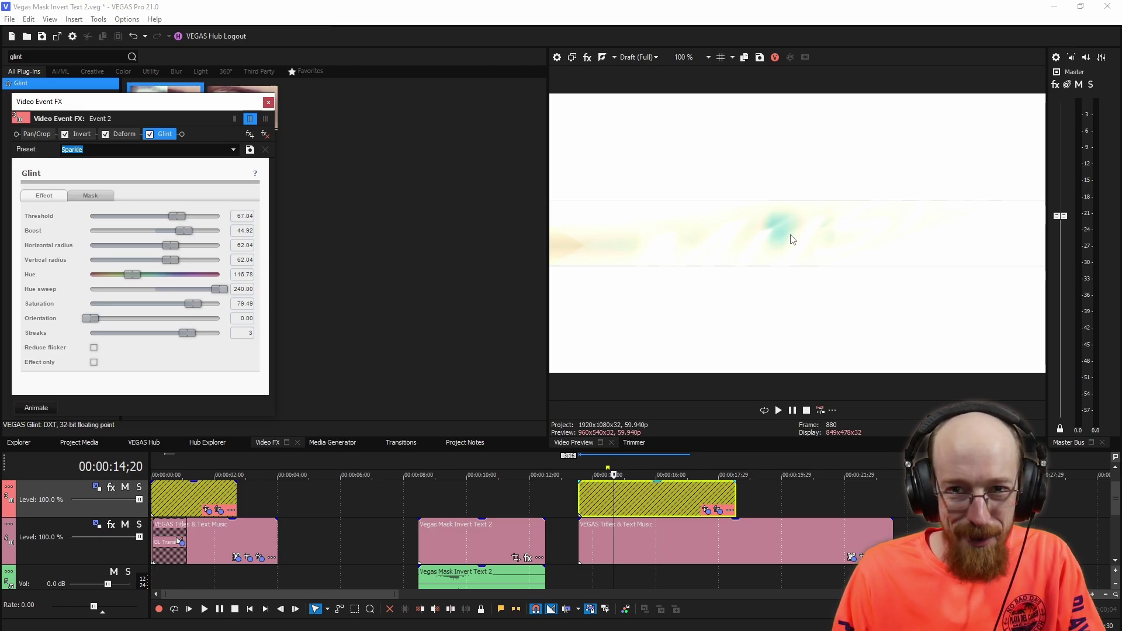
{"action": "left_click_drag", "start_coordinate": [180, 218], "coordinate": [121, 247]}
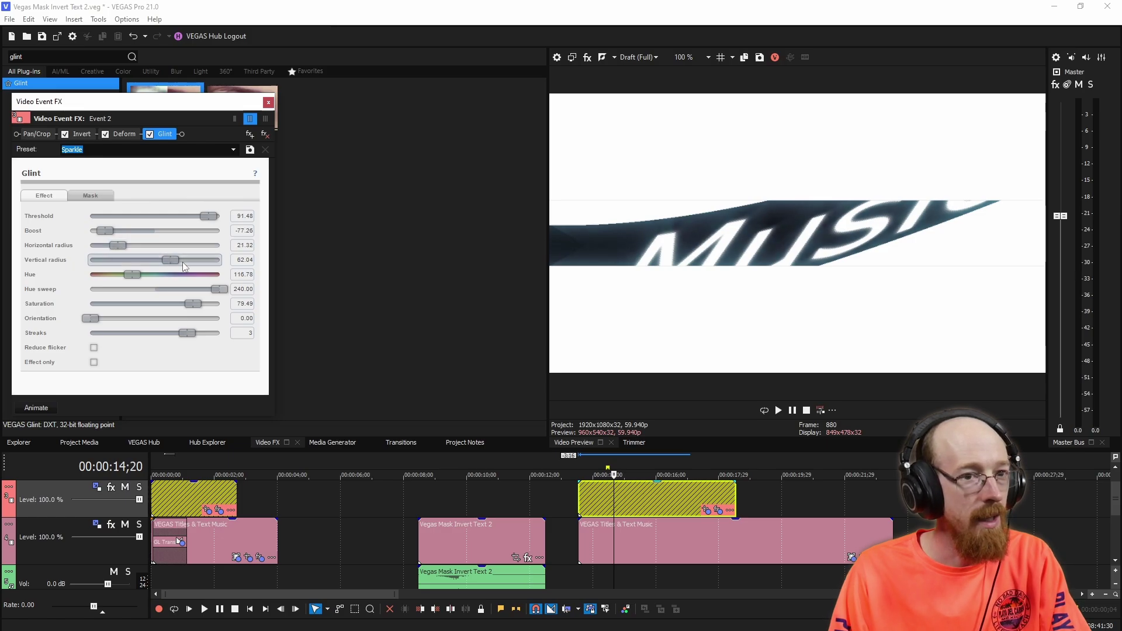
{"action": "left_click_drag", "start_coordinate": [209, 261], "coordinate": [95, 262]}
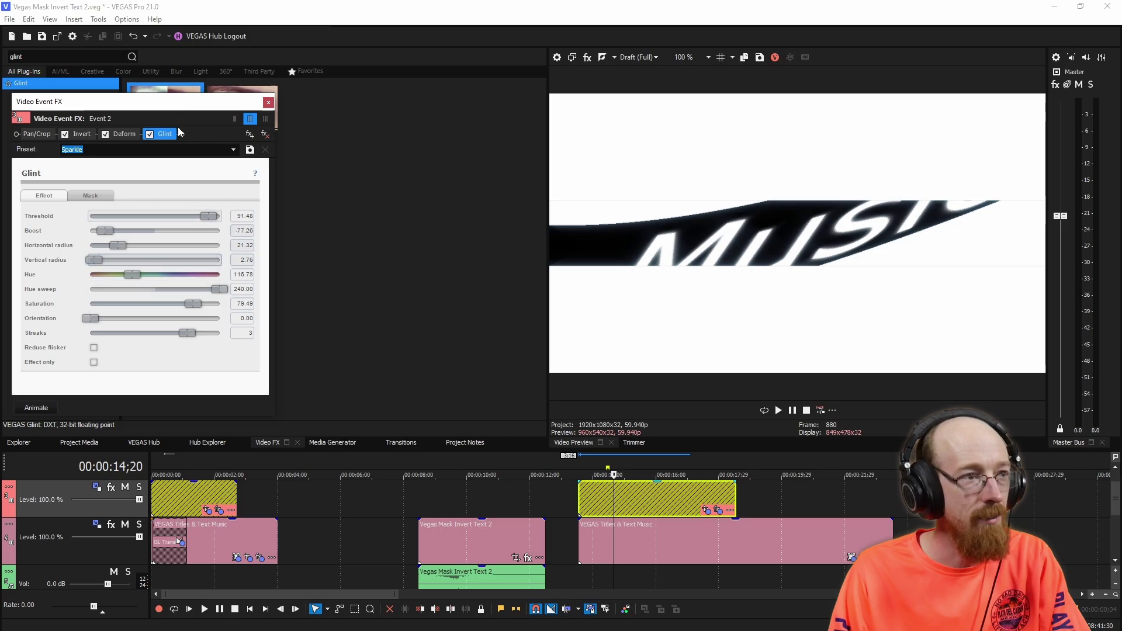
- Toggle Glint off and on to compare the look, then close the effects window
{"action": "left_click", "coordinate": [150, 135]}
{"action": "left_click", "coordinate": [149, 135]}
{"action": "left_click", "coordinate": [149, 135]}
{"action": "left_click", "coordinate": [149, 135]}
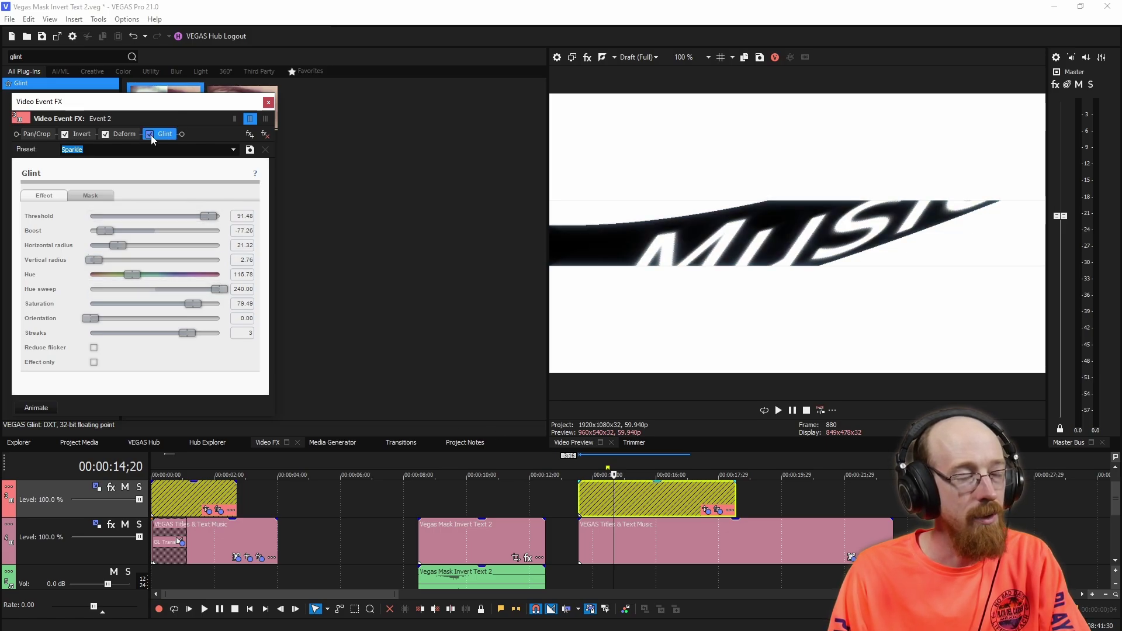
{"action": "left_click", "coordinate": [267, 103]}
{"action": "left_click", "coordinate": [581, 459]}
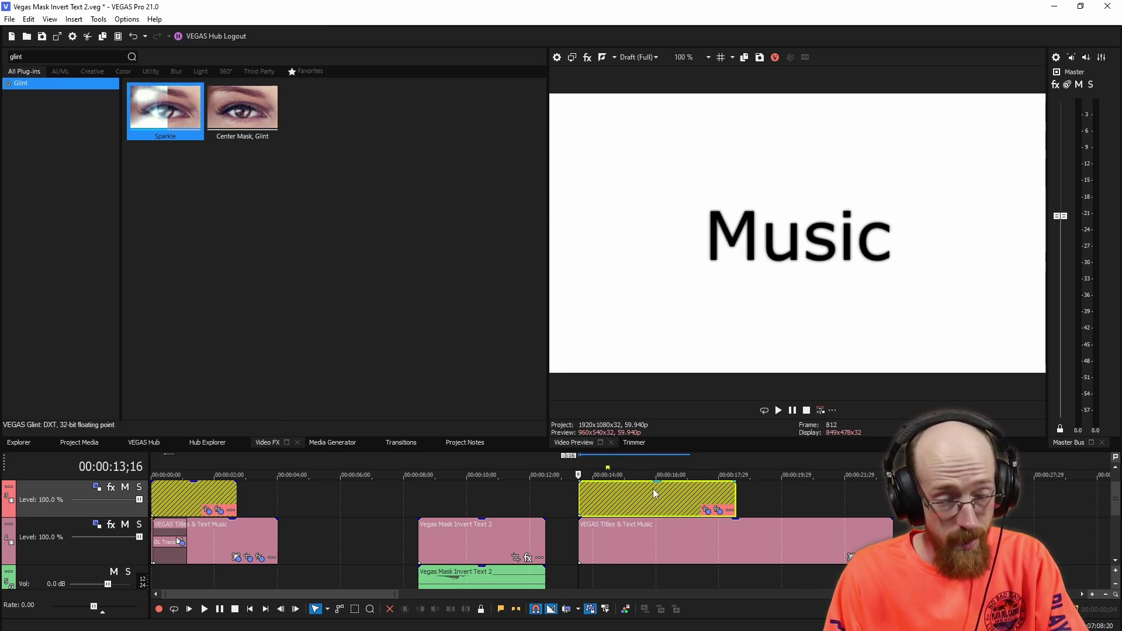
- Play the bar sweep and park the playhead at 14;17
{"action": "key", "text": "space"}
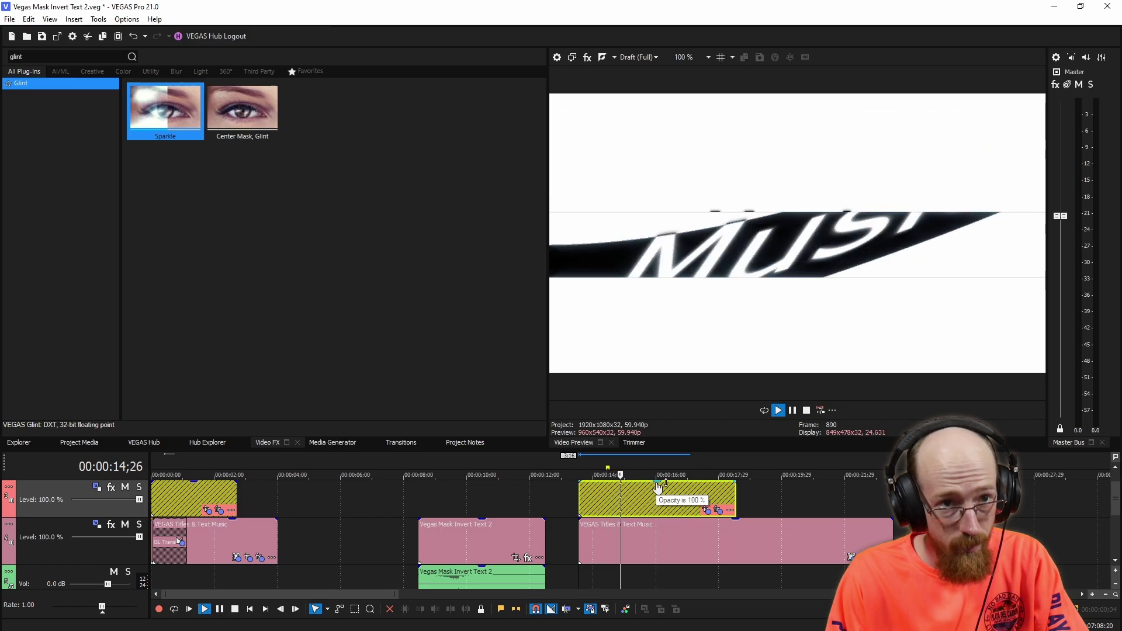
{"action": "key", "text": "space"}
{"action": "left_click", "coordinate": [627, 462]}
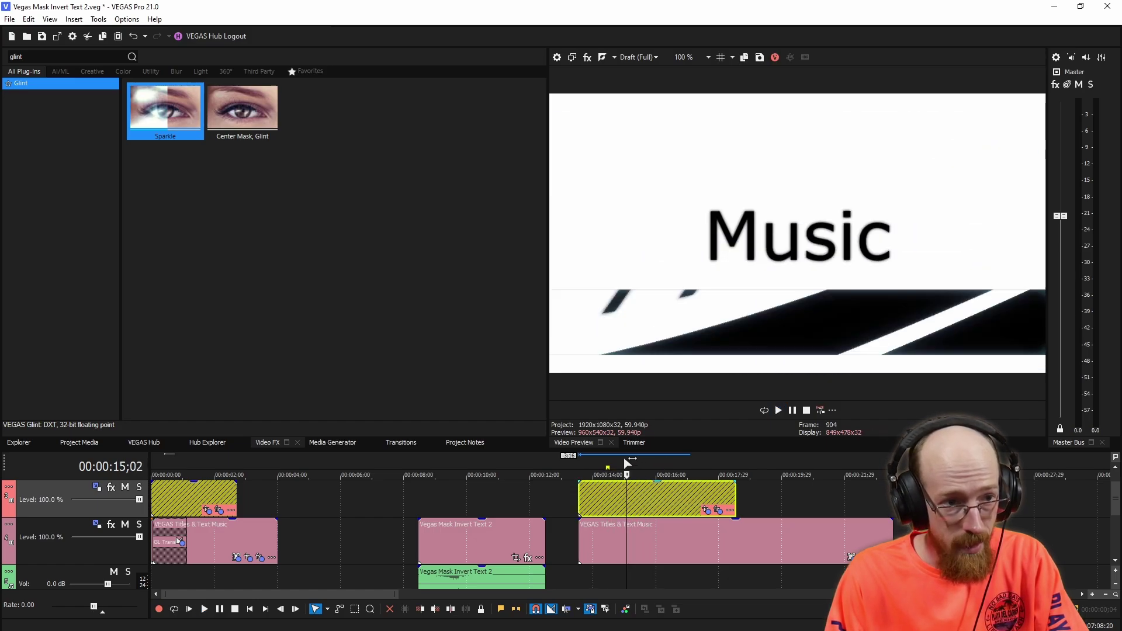
{"action": "left_click", "coordinate": [611, 463]}
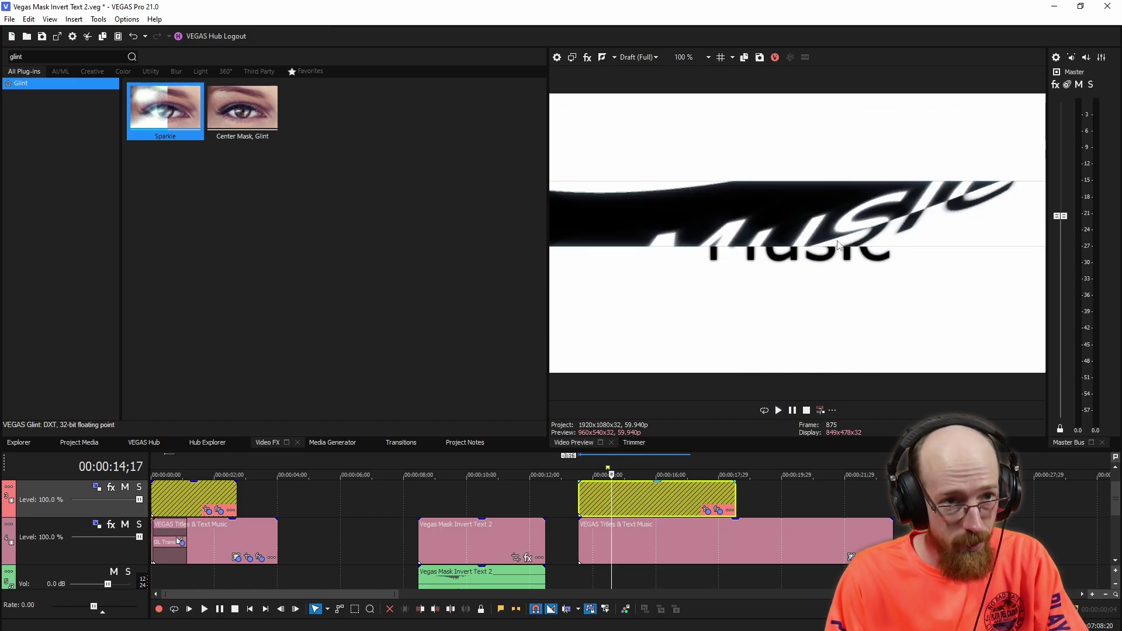
- Soften Deform: Amount -0.382, Squeeze Left 0.420, Curve Top 0.237, shear 0.267/0.221
{"action": "left_click", "coordinate": [719, 509]}
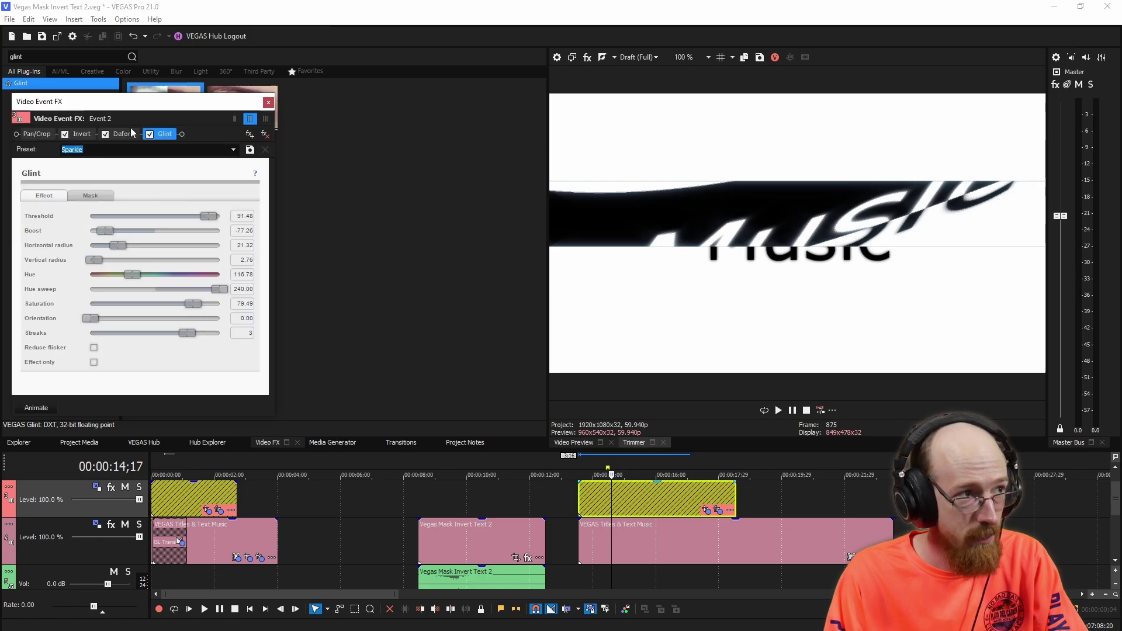
{"action": "left_click", "coordinate": [132, 135]}
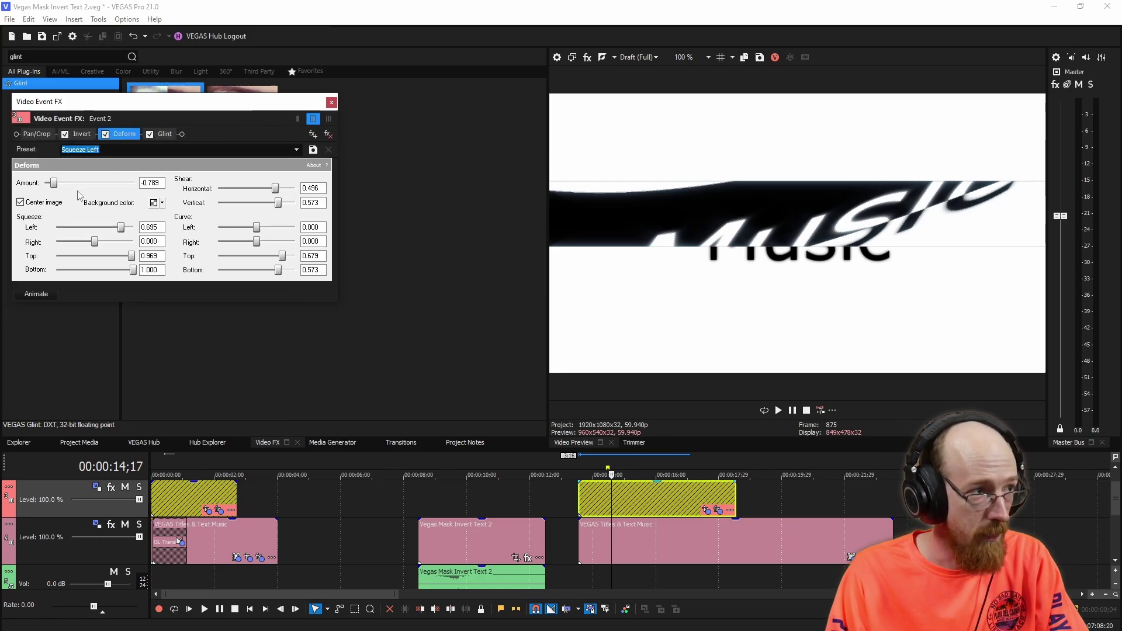
{"action": "left_click_drag", "start_coordinate": [57, 186], "coordinate": [74, 187]}
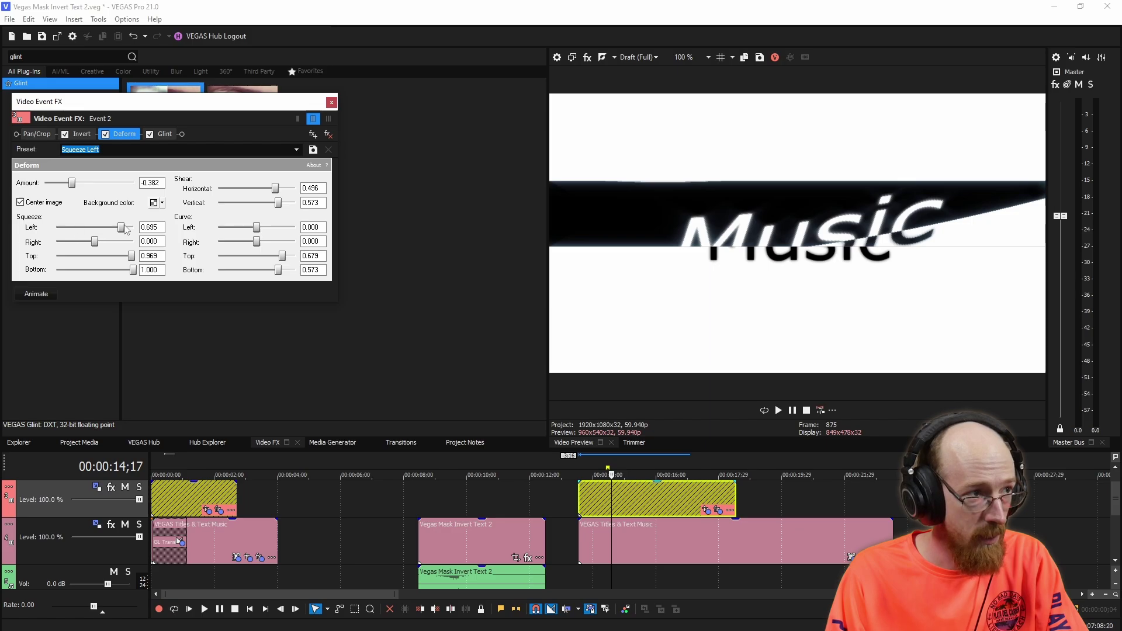
{"action": "left_click_drag", "start_coordinate": [118, 228], "coordinate": [111, 231]}
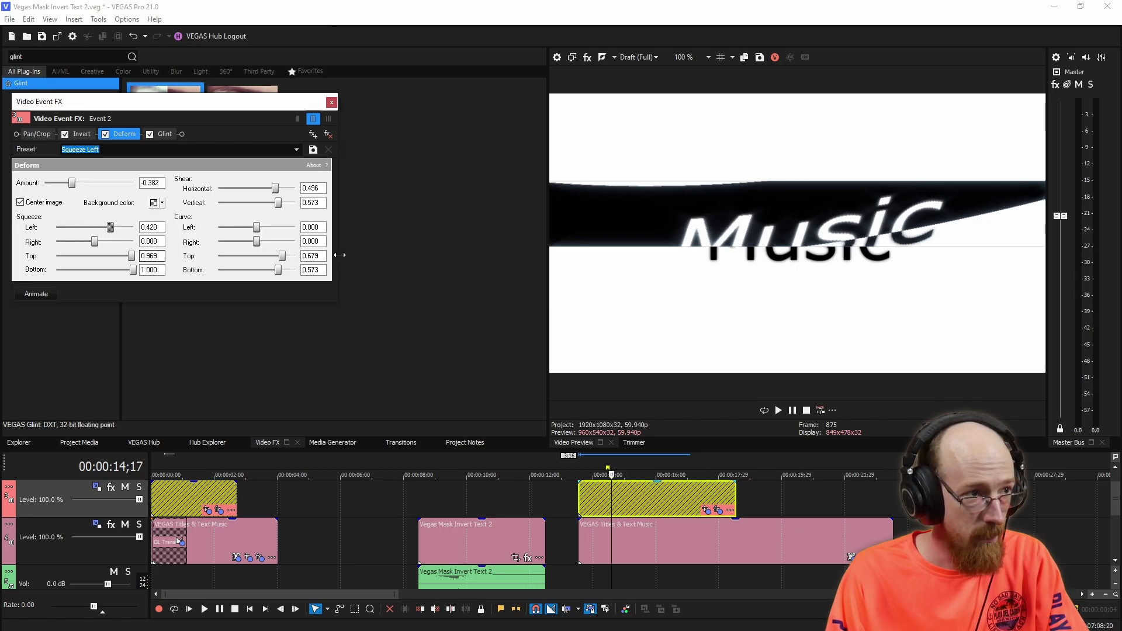
{"action": "left_click_drag", "start_coordinate": [283, 256], "coordinate": [254, 280]}
{"action": "left_click_drag", "start_coordinate": [277, 191], "coordinate": [266, 210]}
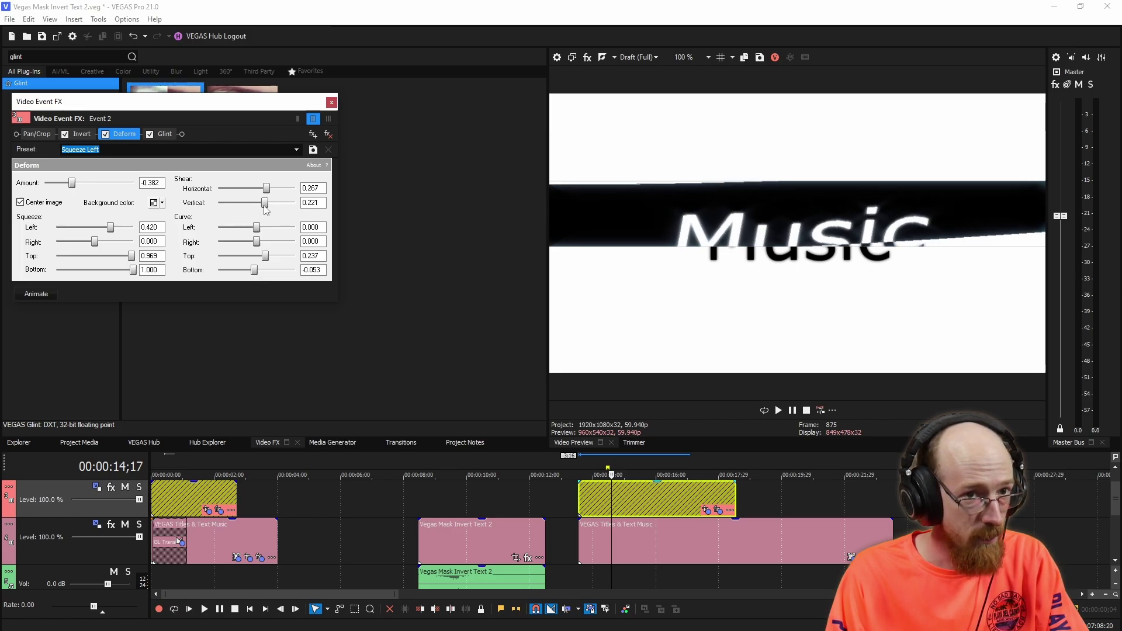
- Play back the revised sweep and stop at 14;21 to inspect the bar
{"action": "left_click", "coordinate": [588, 457]}
{"action": "key", "text": "space"}
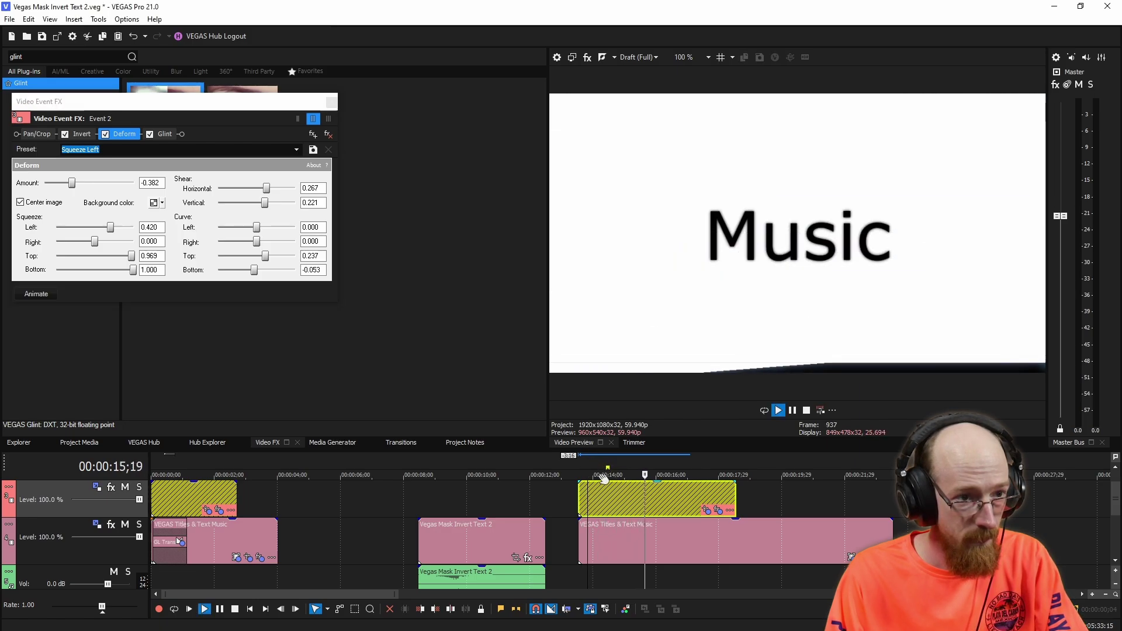
{"action": "key", "text": "space"}
{"action": "left_click", "coordinate": [615, 457]}
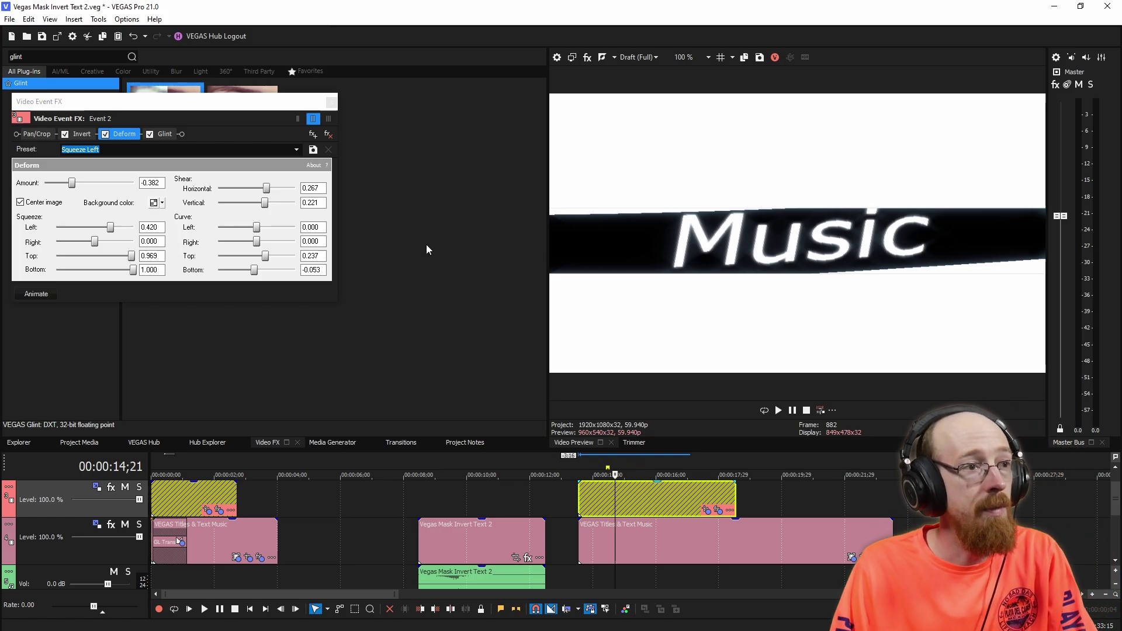
- Check the bar event's Pan/Crop mask shape, then close the effects window
{"action": "left_click", "coordinate": [331, 102]}
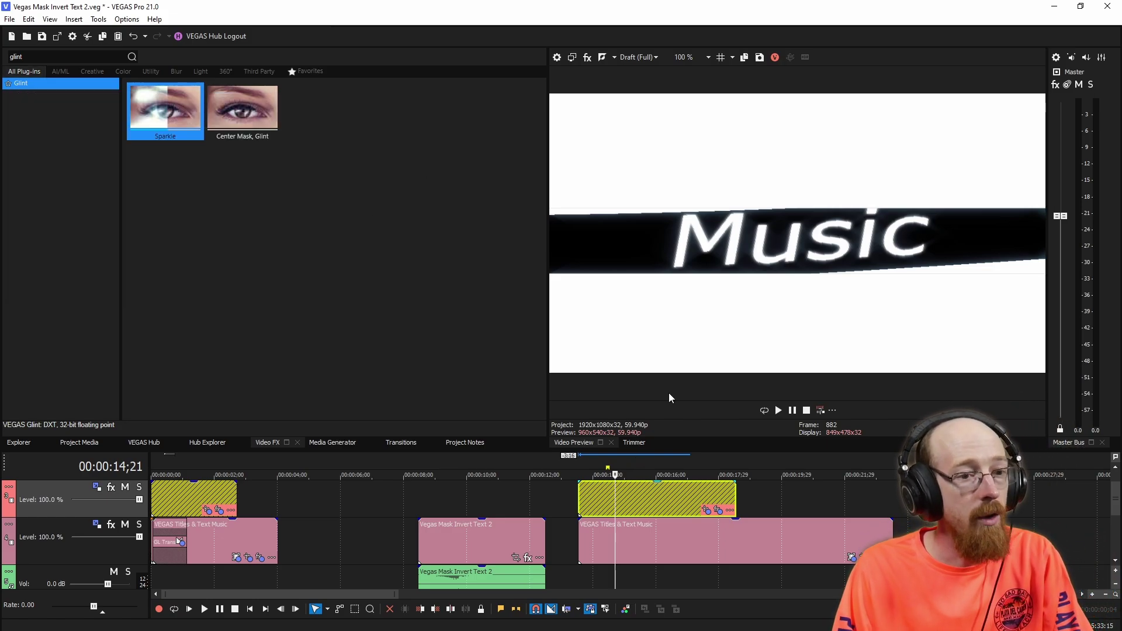
{"action": "left_click", "coordinate": [718, 511]}
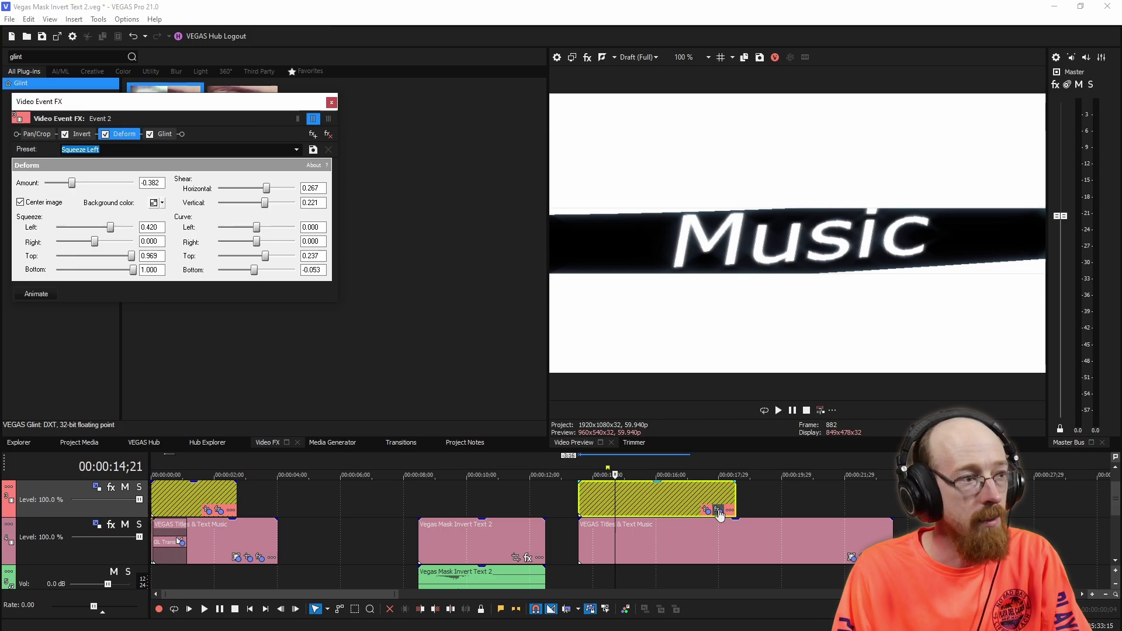
{"action": "left_click", "coordinate": [37, 134]}
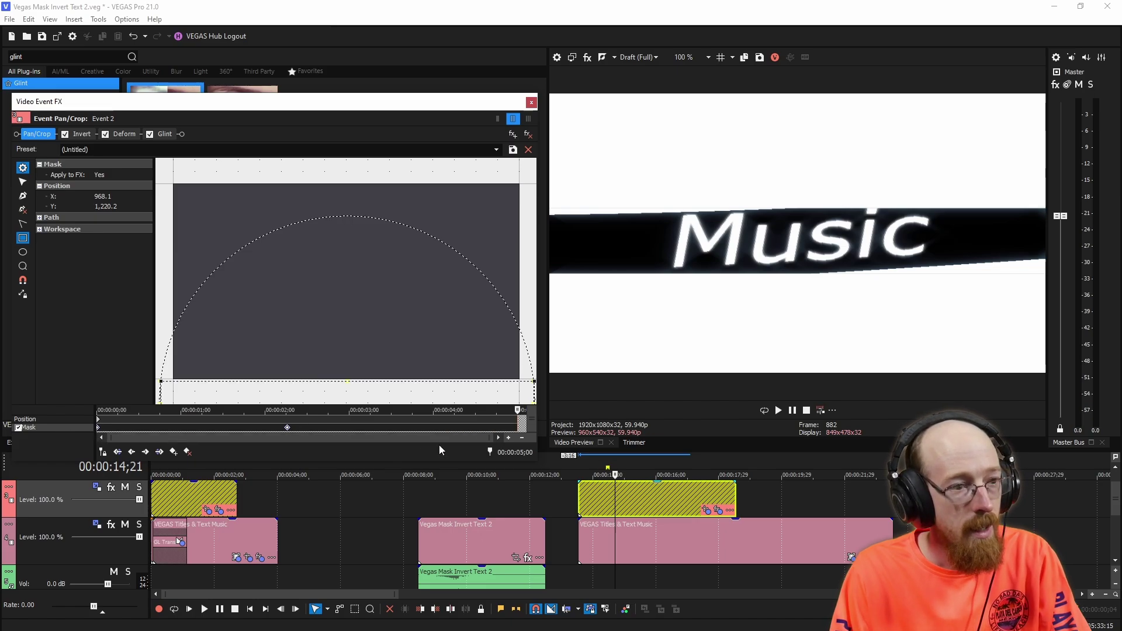
{"action": "left_click", "coordinate": [532, 103]}
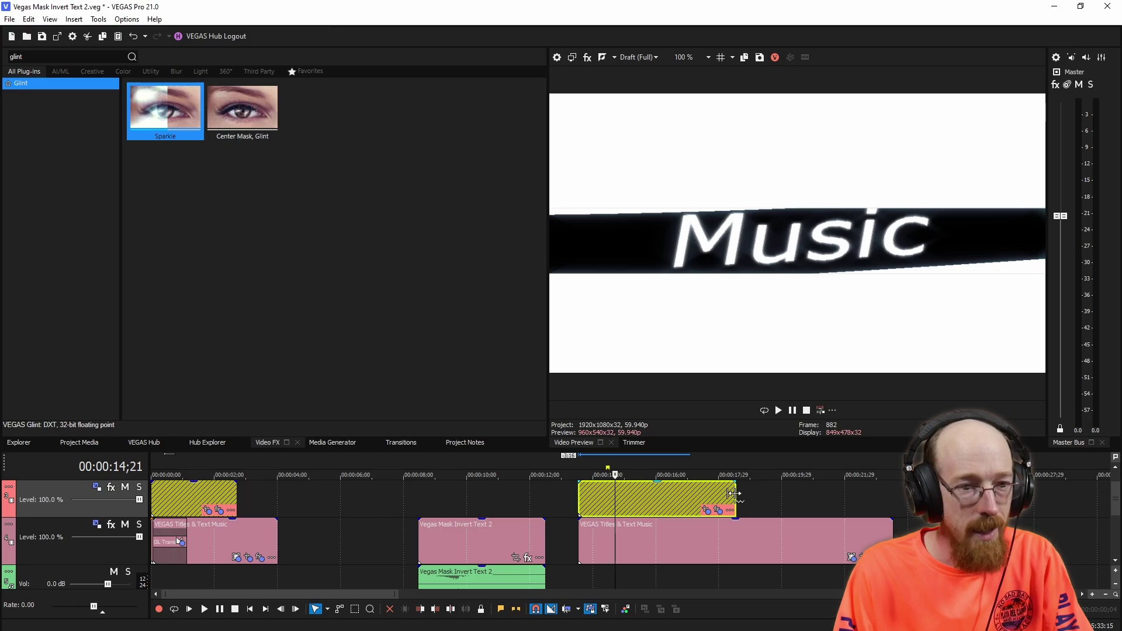
- Lengthen the yellow bar event toward 00:00:21 and play from its start
{"action": "left_click_drag", "start_coordinate": [733, 494], "coordinate": [857, 495]}
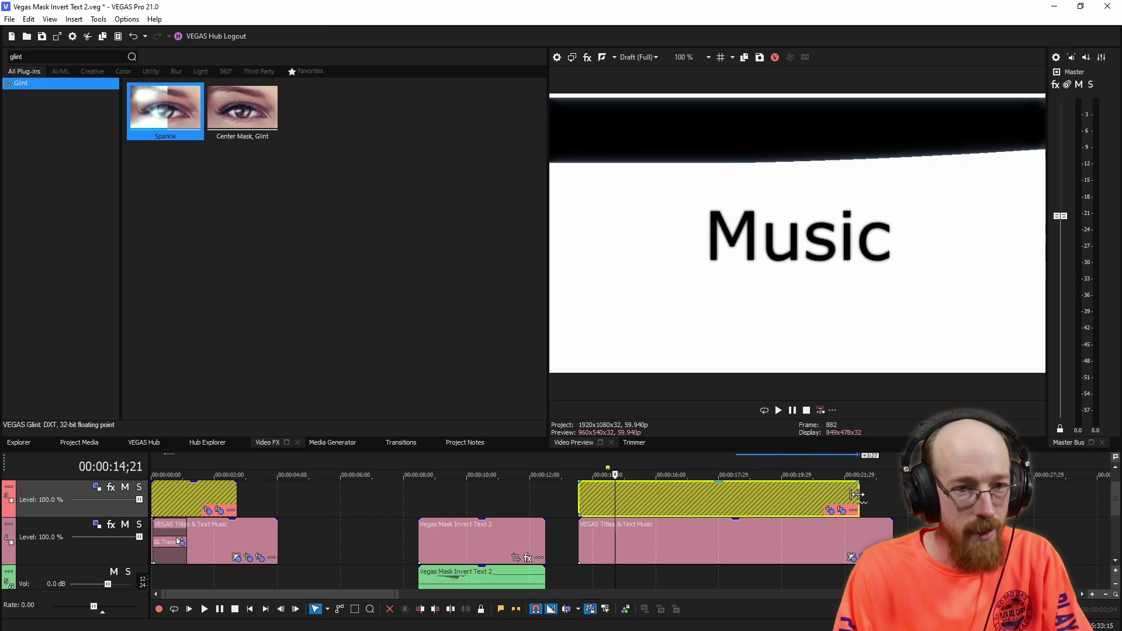
{"action": "left_click", "coordinate": [581, 462]}
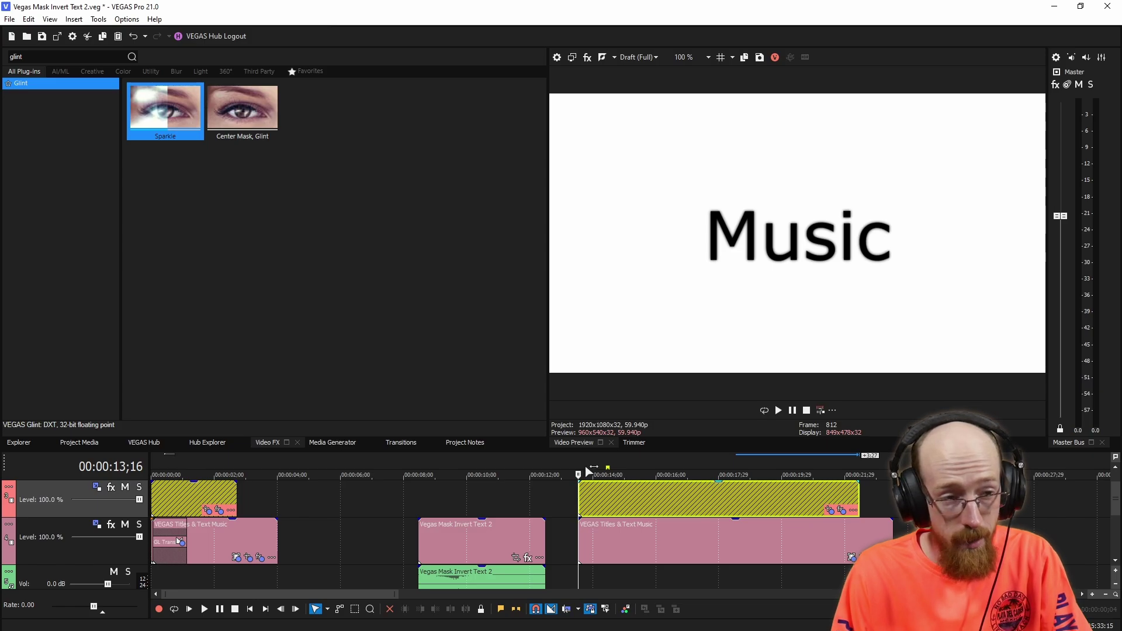
{"action": "key", "text": "space"}
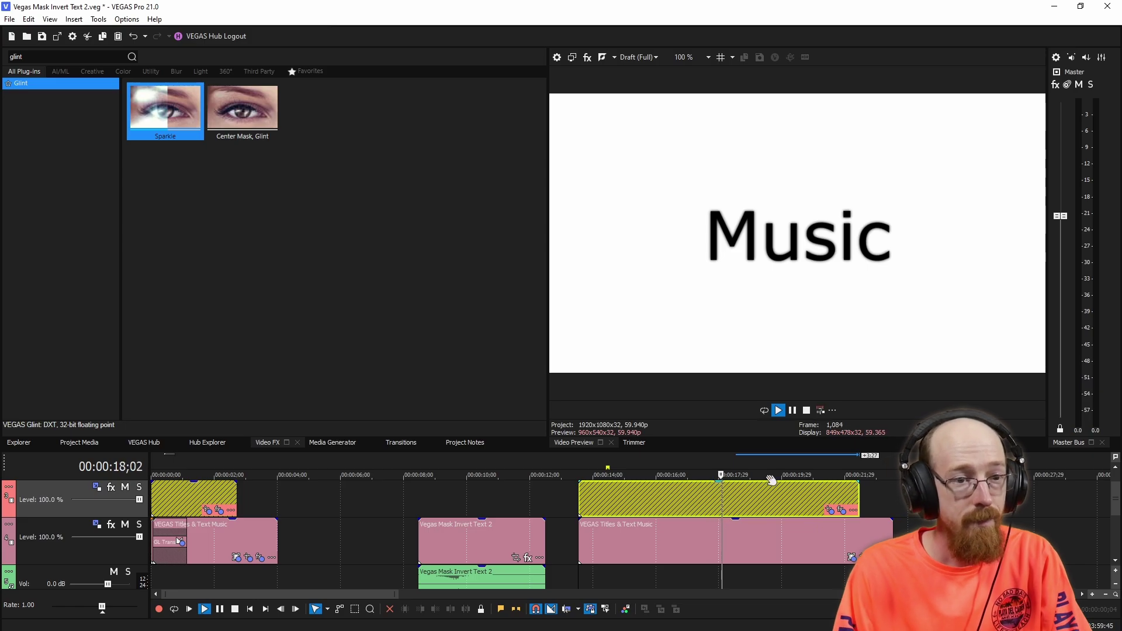
{"action": "key", "text": "space"}
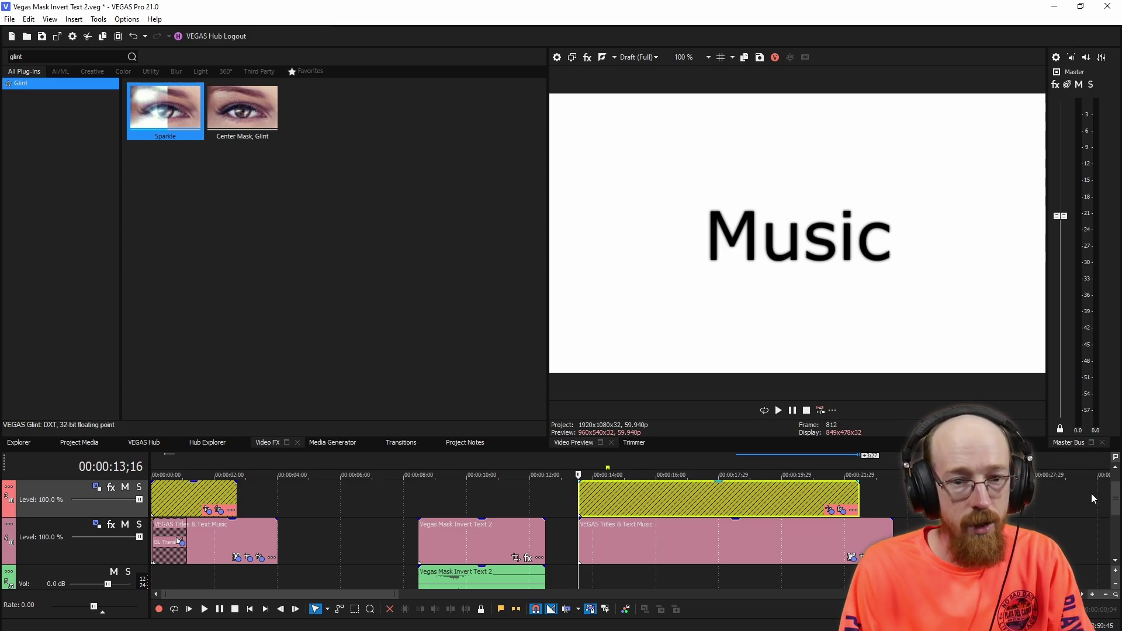
{"action": "left_click_drag", "start_coordinate": [1117, 504], "coordinate": [1116, 490]}
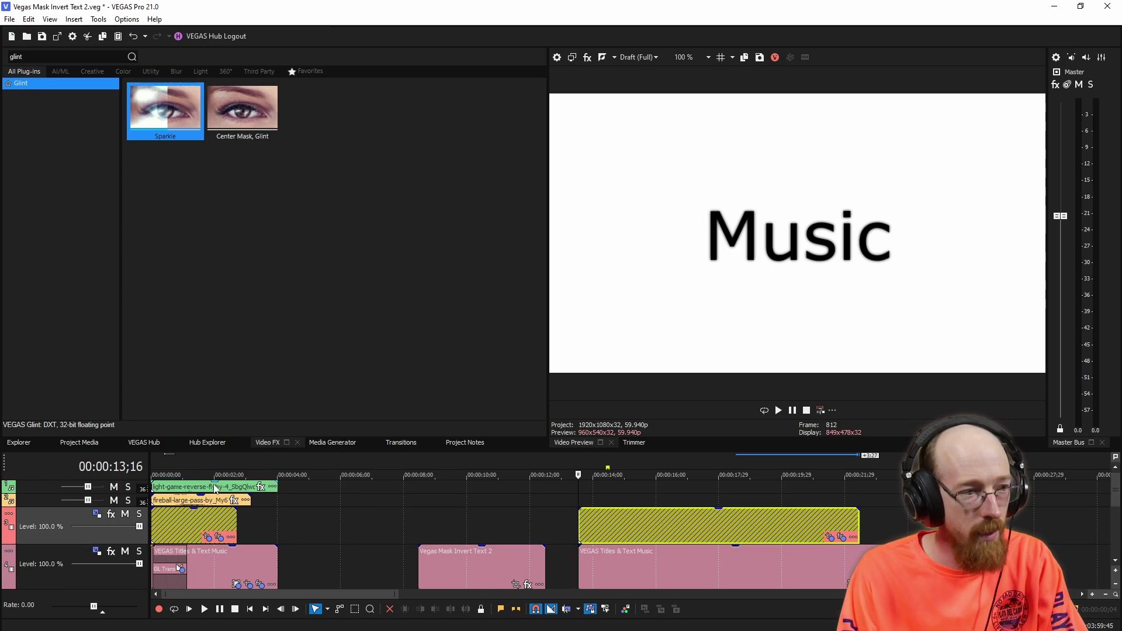
- Search the VEGAS Hub stock media for 'whoosh' audio
{"action": "left_click", "coordinate": [137, 445]}
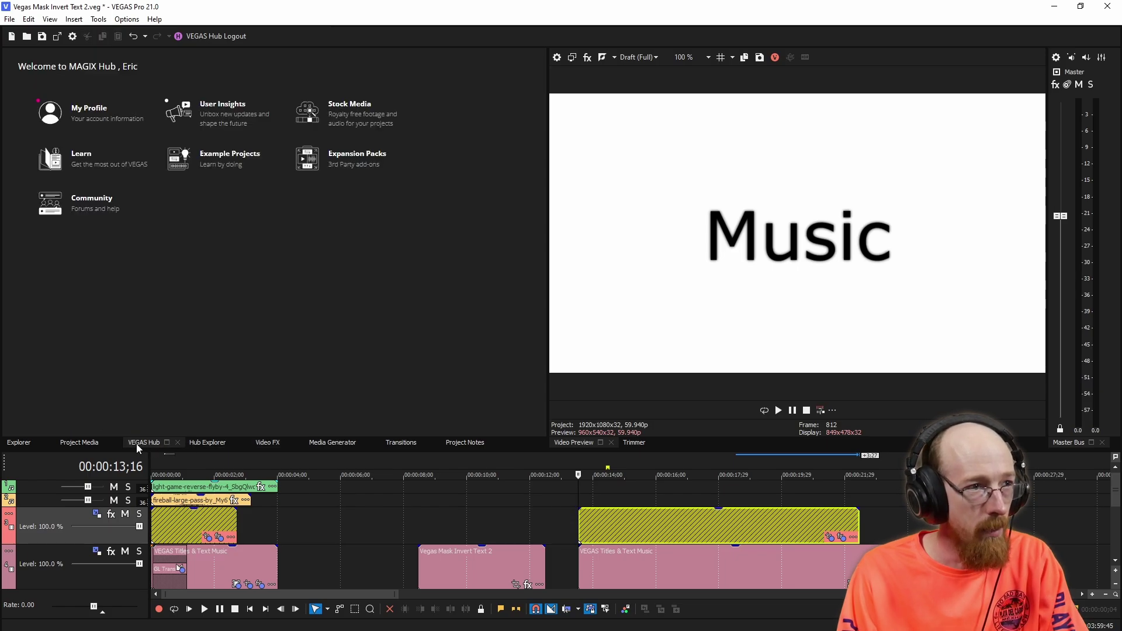
{"action": "left_click", "coordinate": [331, 116]}
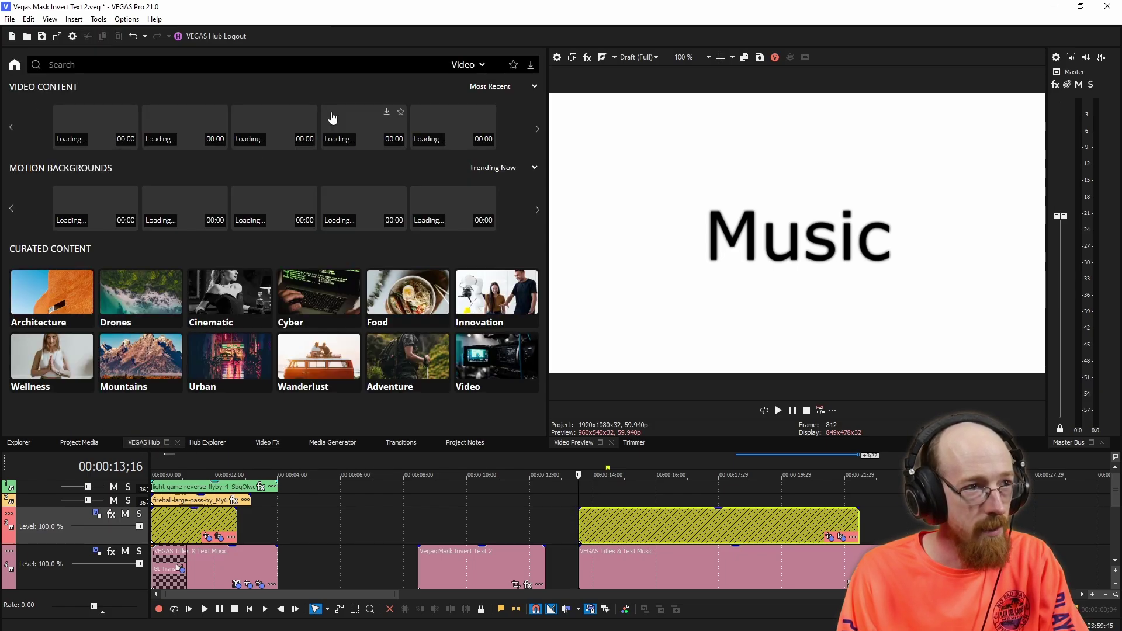
{"action": "left_click", "coordinate": [349, 63]}
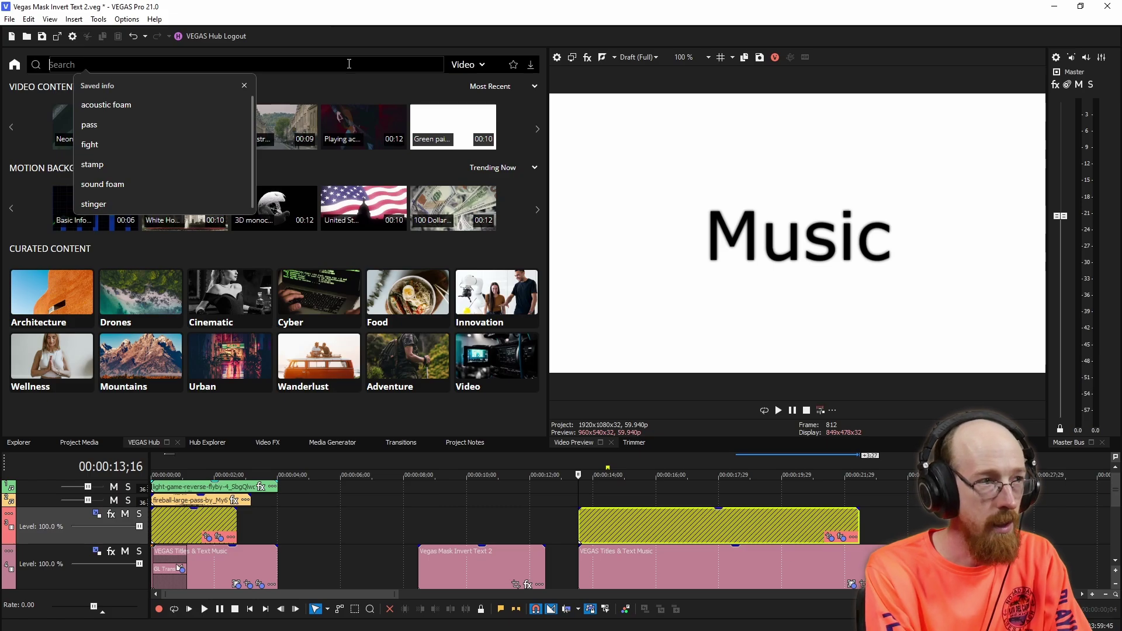
{"action": "left_click", "coordinate": [475, 67]}
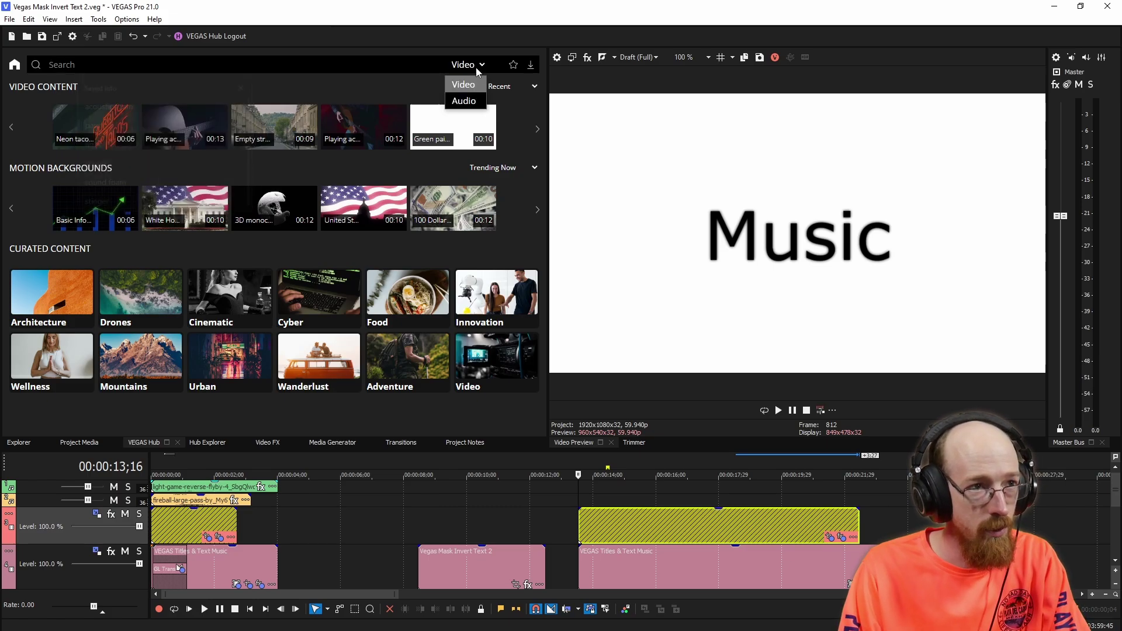
{"action": "left_click", "coordinate": [464, 100]}
{"action": "left_click", "coordinate": [329, 61]}
{"action": "type", "text": "whoosh"}
{"action": "key", "text": "Return"}
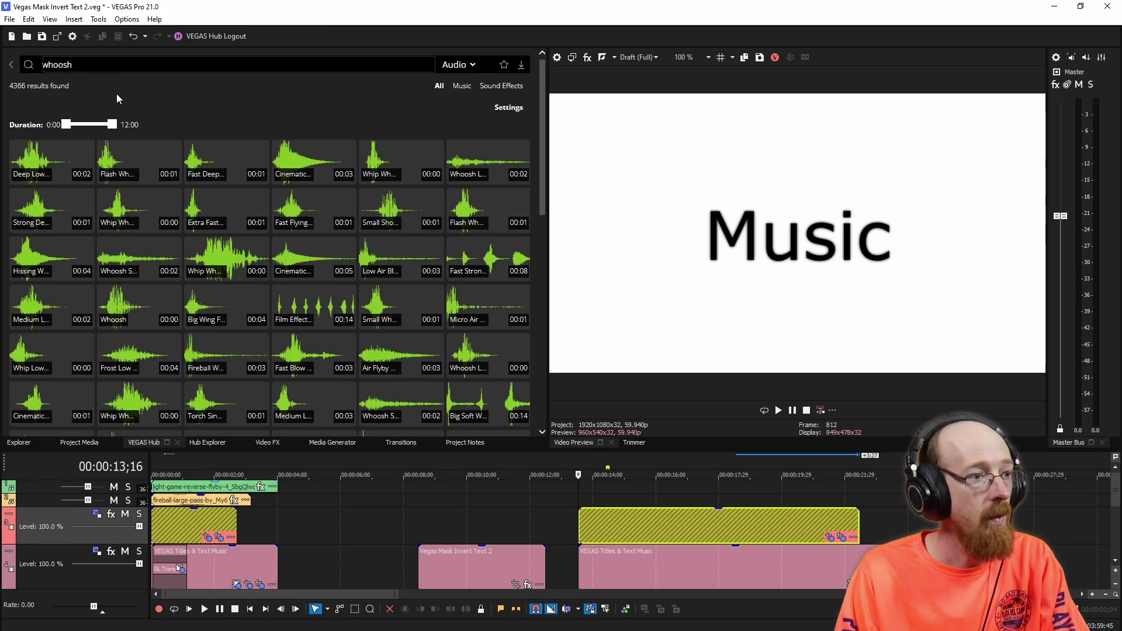
- Search the stock audio for 'stinger', then switch to the downloaded Hub content
{"action": "double_click", "coordinate": [102, 68]}
{"action": "type", "text": "stringer"}
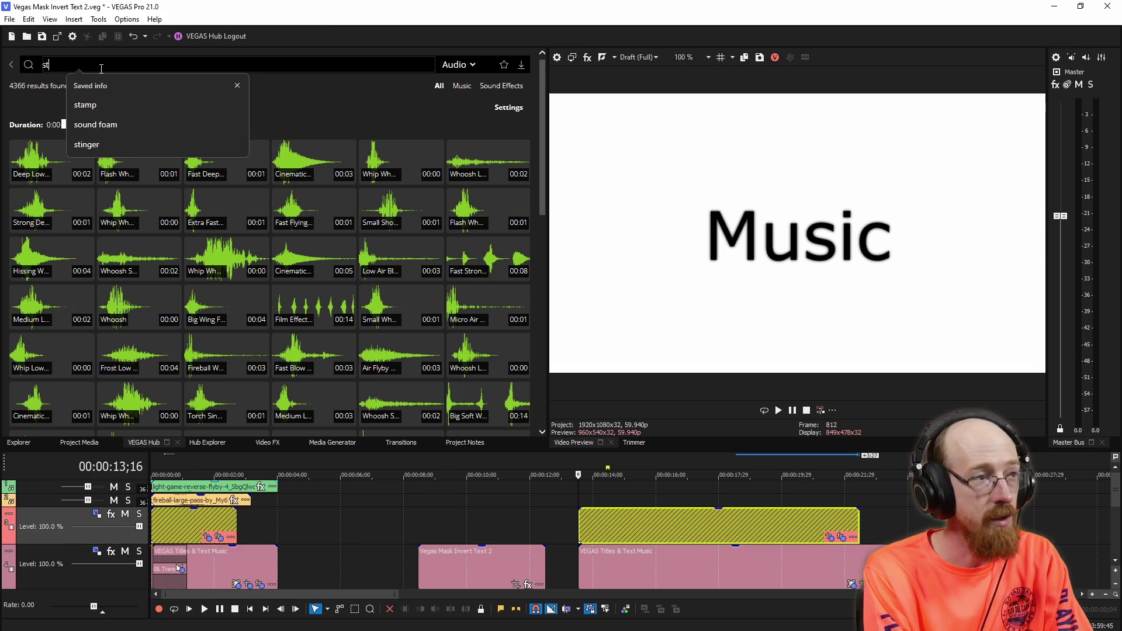
{"action": "key", "text": "Return"}
{"action": "double_click", "coordinate": [102, 68]}
{"action": "type", "text": "stinger"}
{"action": "key", "text": "Return"}
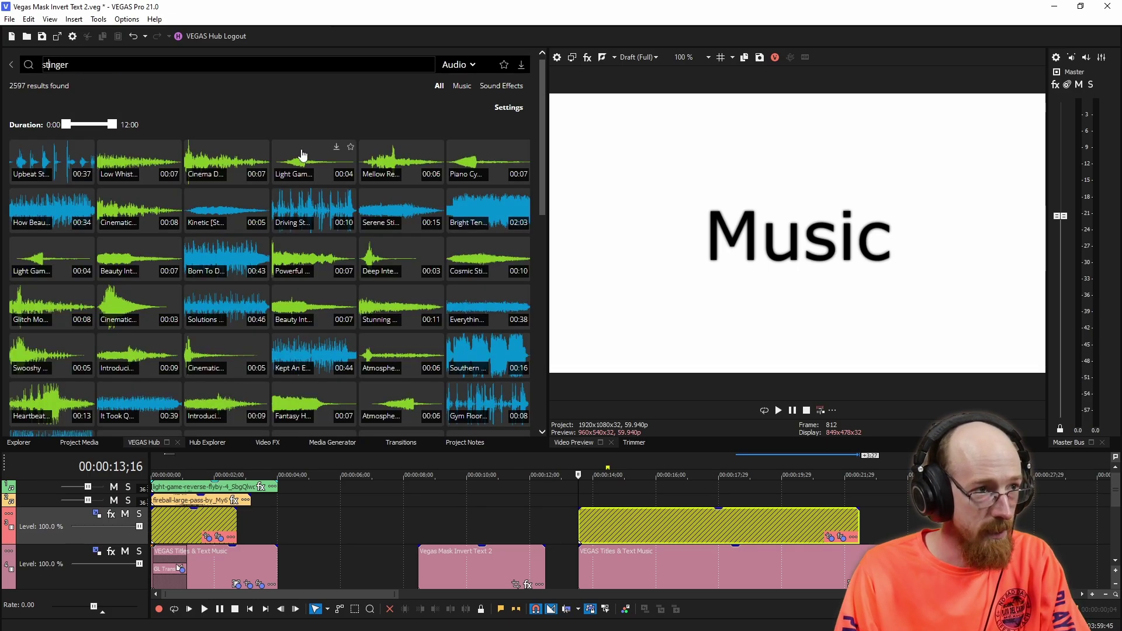
{"action": "left_click", "coordinate": [12, 65]}
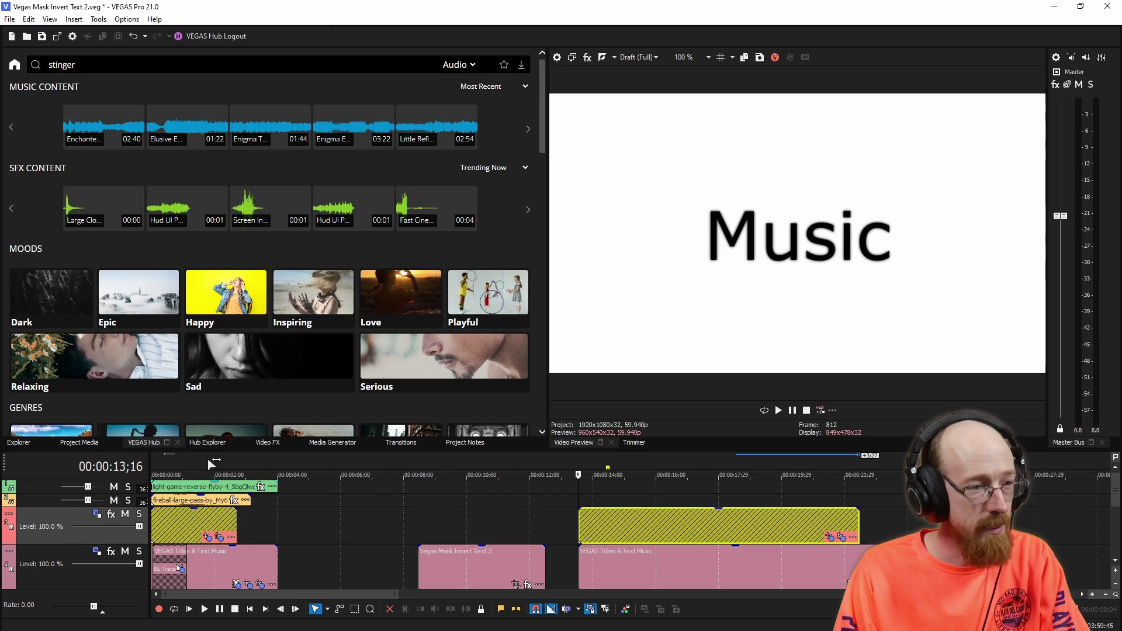
{"action": "left_click", "coordinate": [207, 442]}
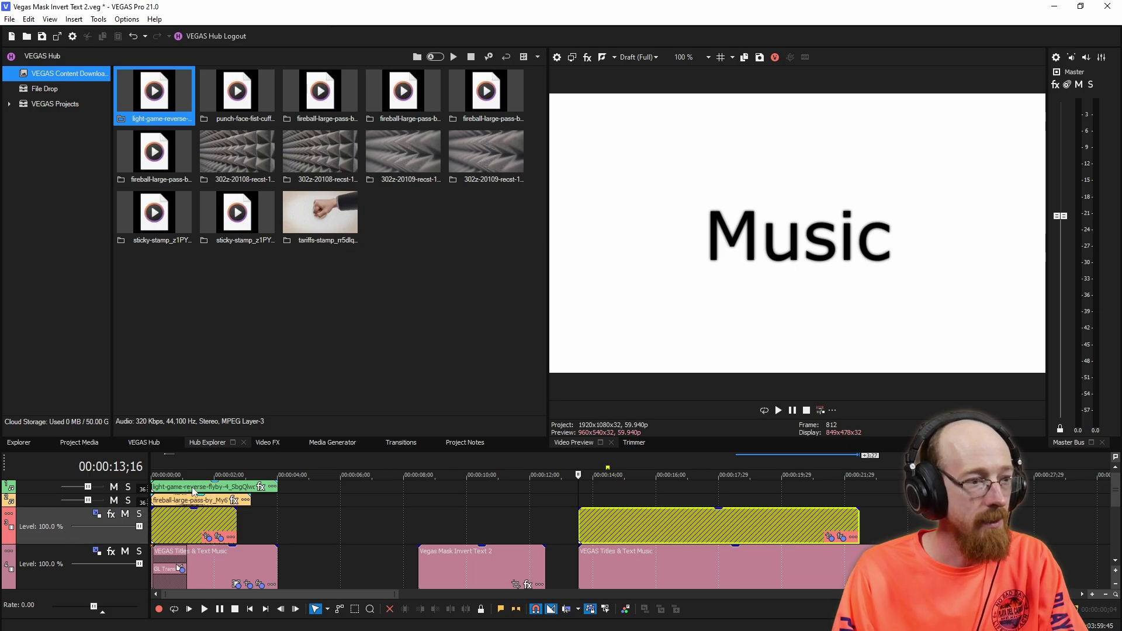
- Paste the flyby and fireball clips at the second title and lower track 2's first EQ band
{"action": "key", "text": "ctrl+v"}
{"action": "right_click", "coordinate": [7, 506]}
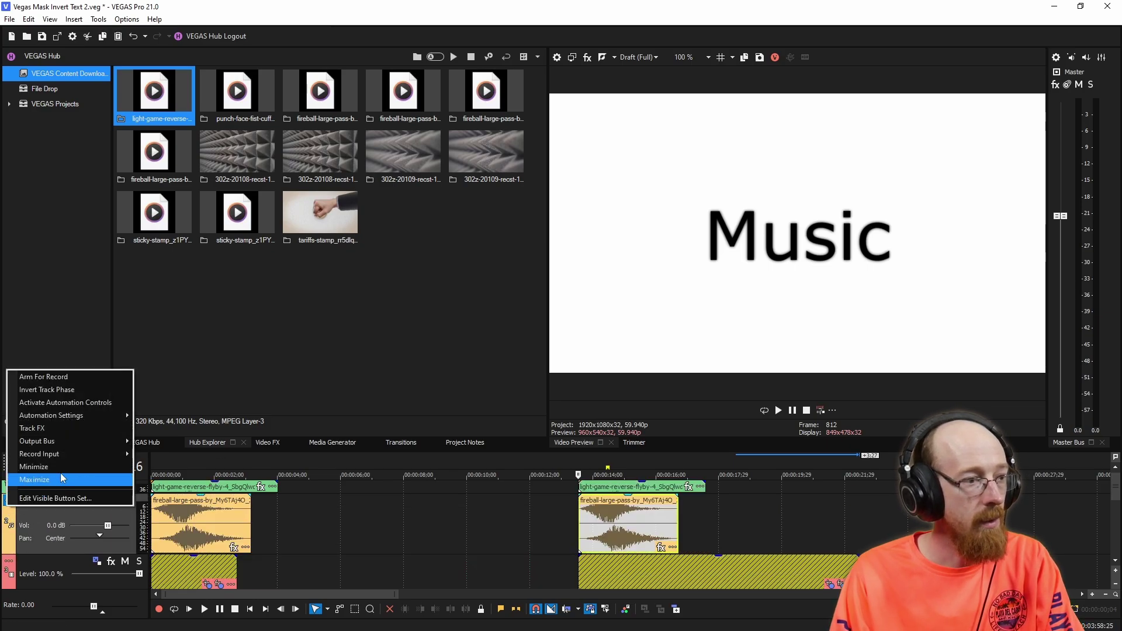
{"action": "left_click", "coordinate": [68, 428]}
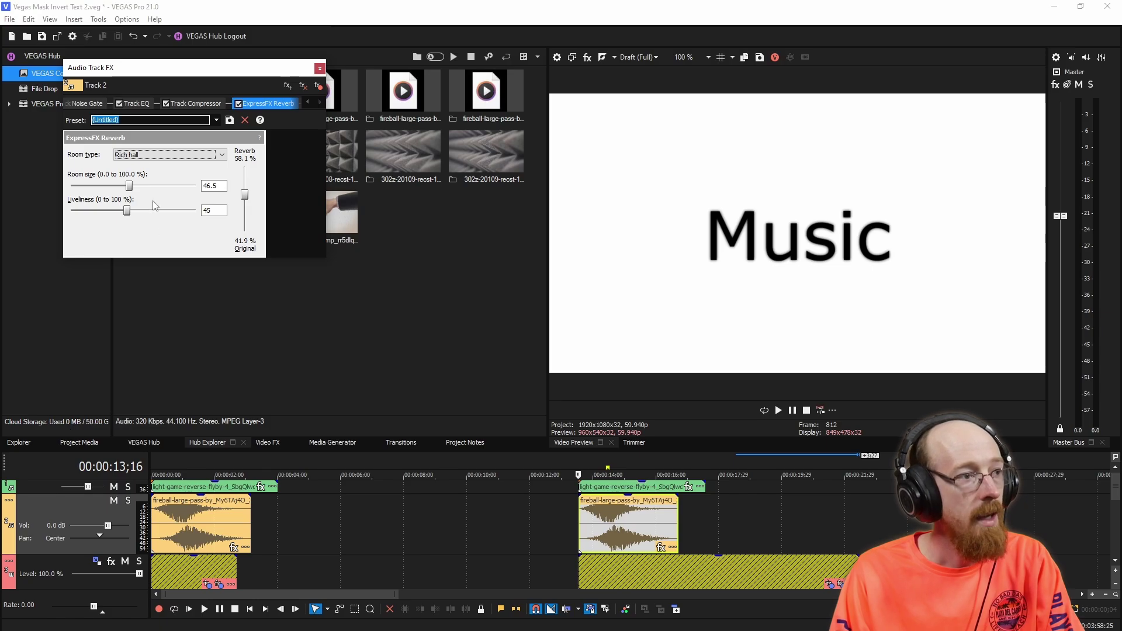
{"action": "left_click", "coordinate": [136, 106]}
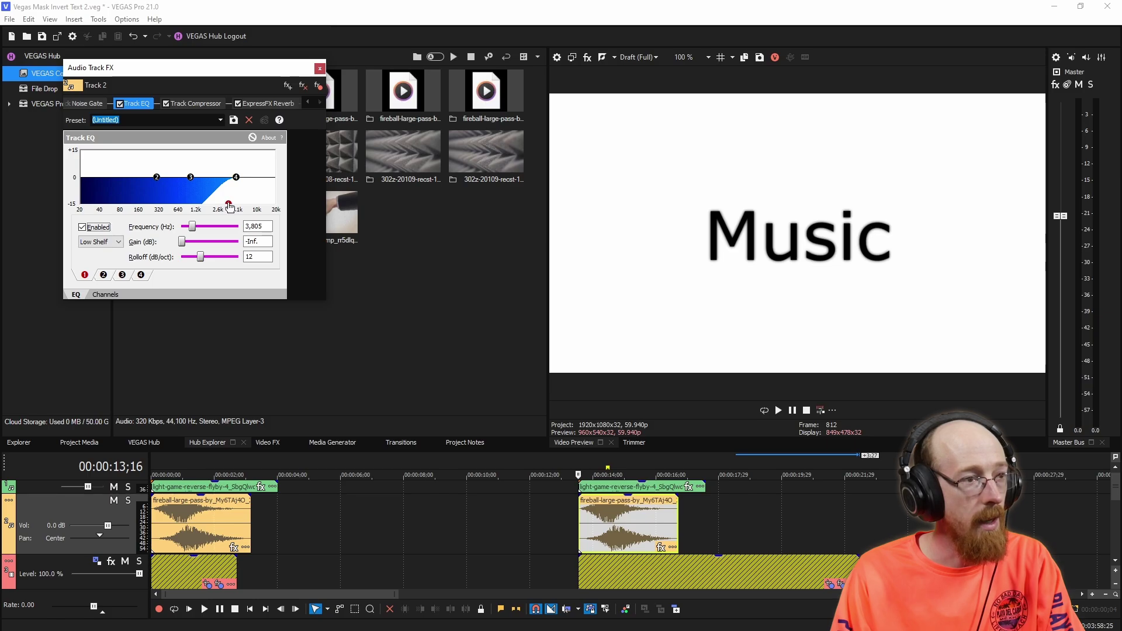
{"action": "mouse_move", "coordinate": [230, 207]}
{"action": "left_mouse_down"}
{"action": "mouse_move", "coordinate": [82, 204]}
{"action": "mouse_move", "coordinate": [186, 226]}
{"action": "mouse_move", "coordinate": [225, 221]}
{"action": "left_mouse_up"}
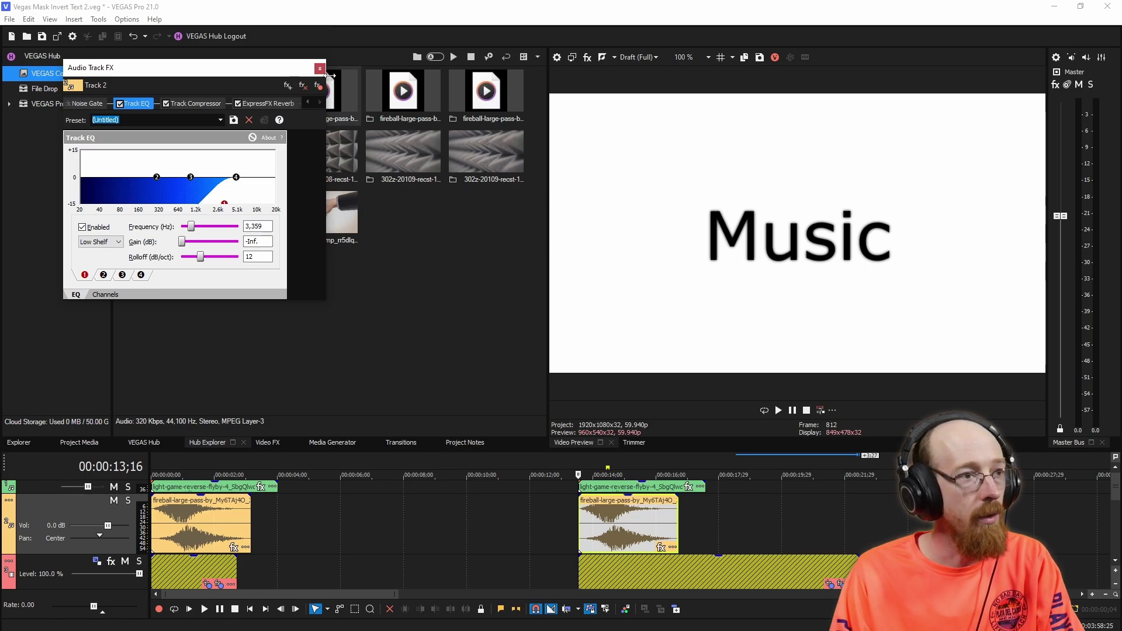
- Compare the intro with the Track EQ bypassed and re-enabled
{"action": "left_click", "coordinate": [120, 103]}
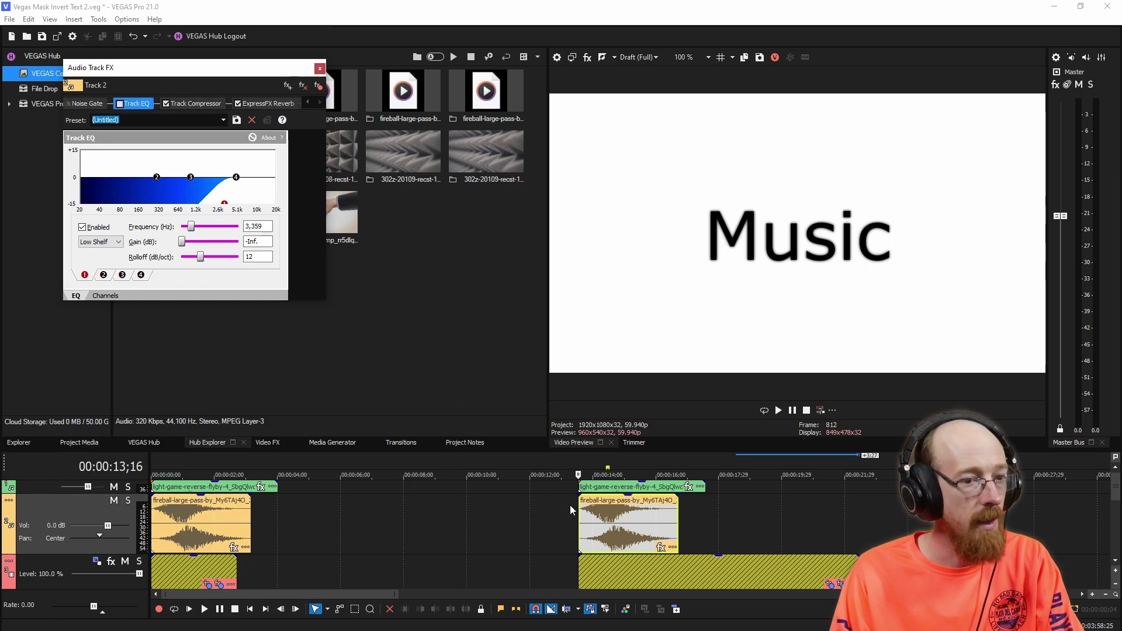
{"action": "left_click", "coordinate": [583, 461]}
{"action": "key", "text": "space"}
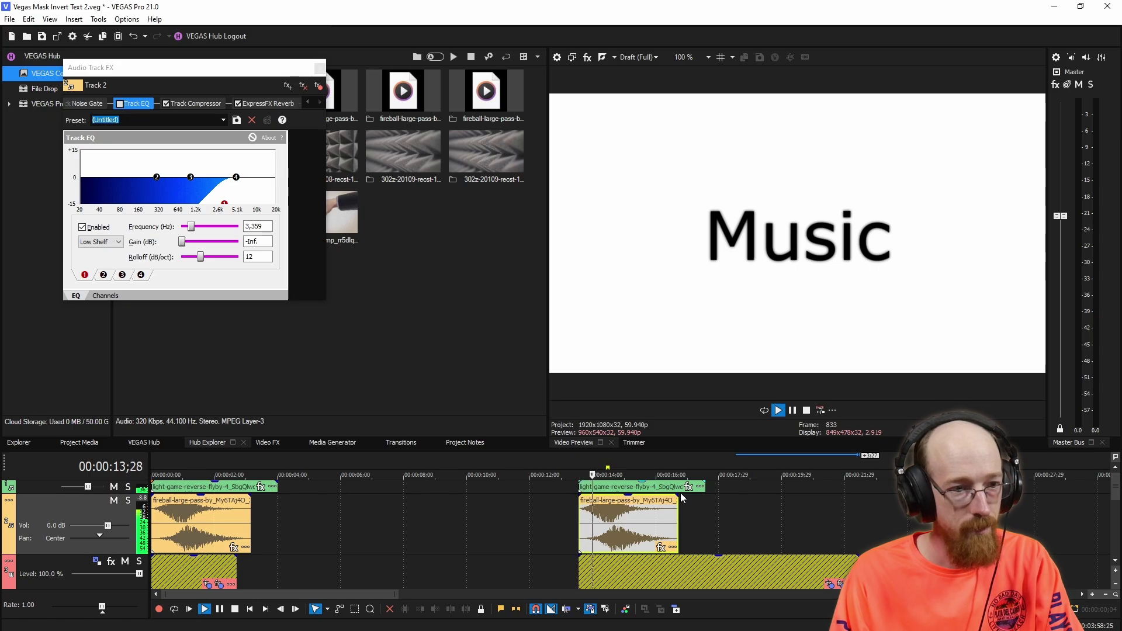
{"action": "key", "text": "space"}
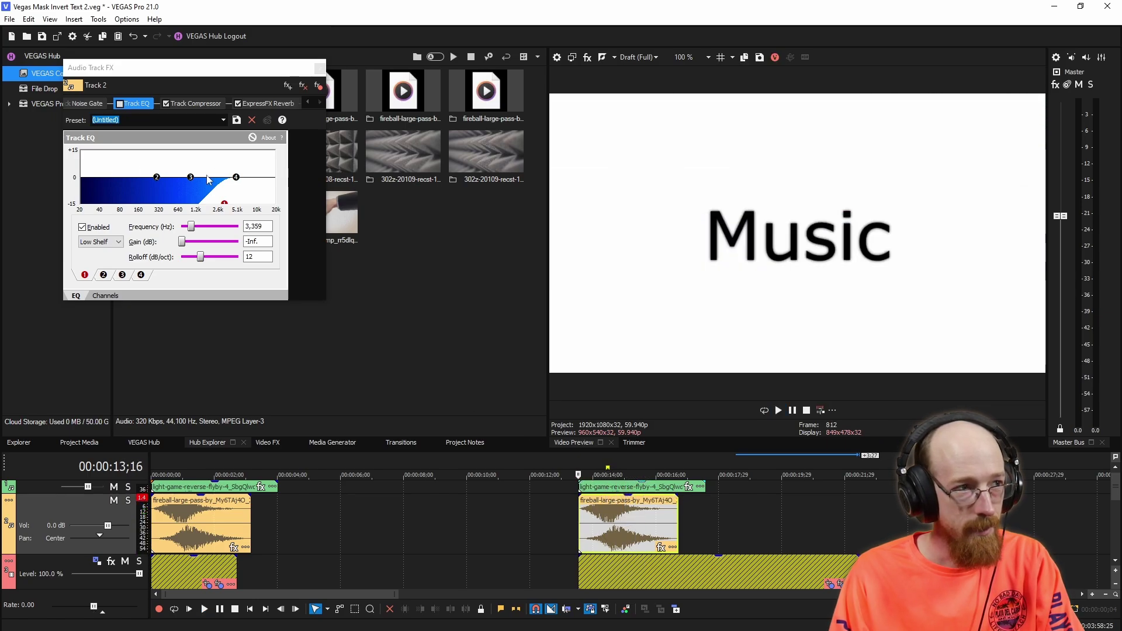
{"action": "left_click", "coordinate": [122, 104]}
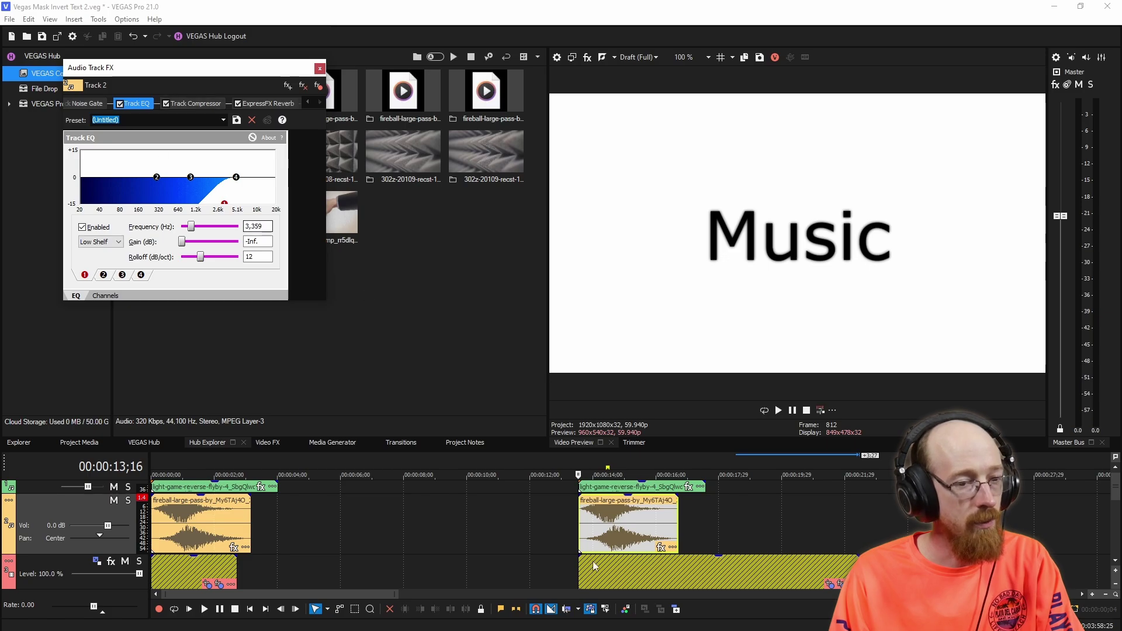
{"action": "left_click", "coordinate": [581, 469]}
{"action": "key", "text": "space"}
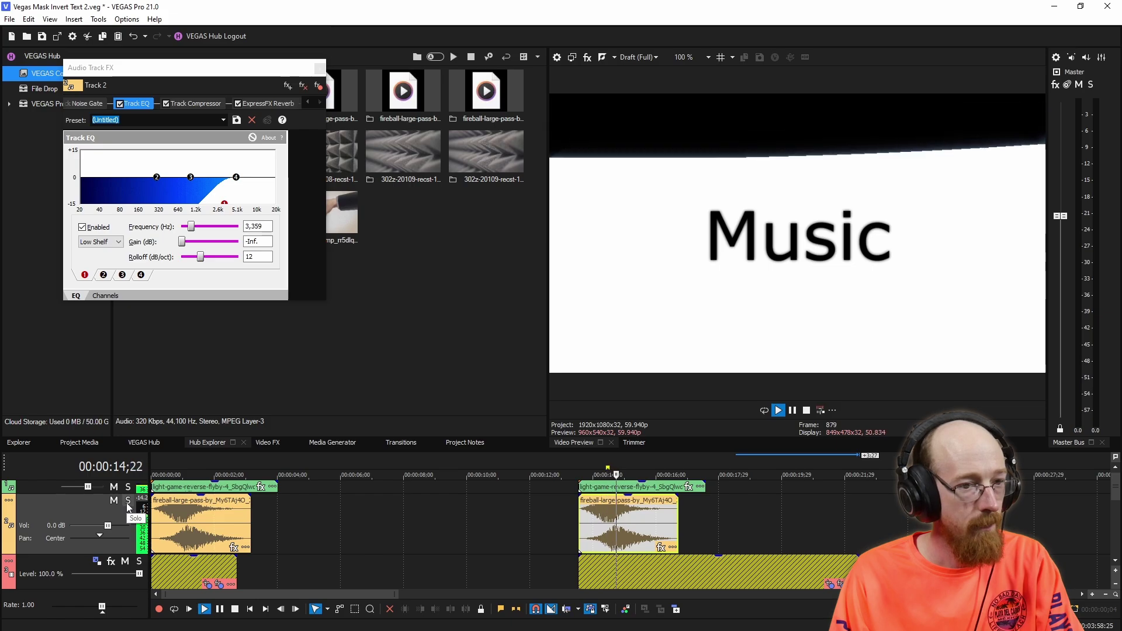
{"action": "key", "text": "space"}
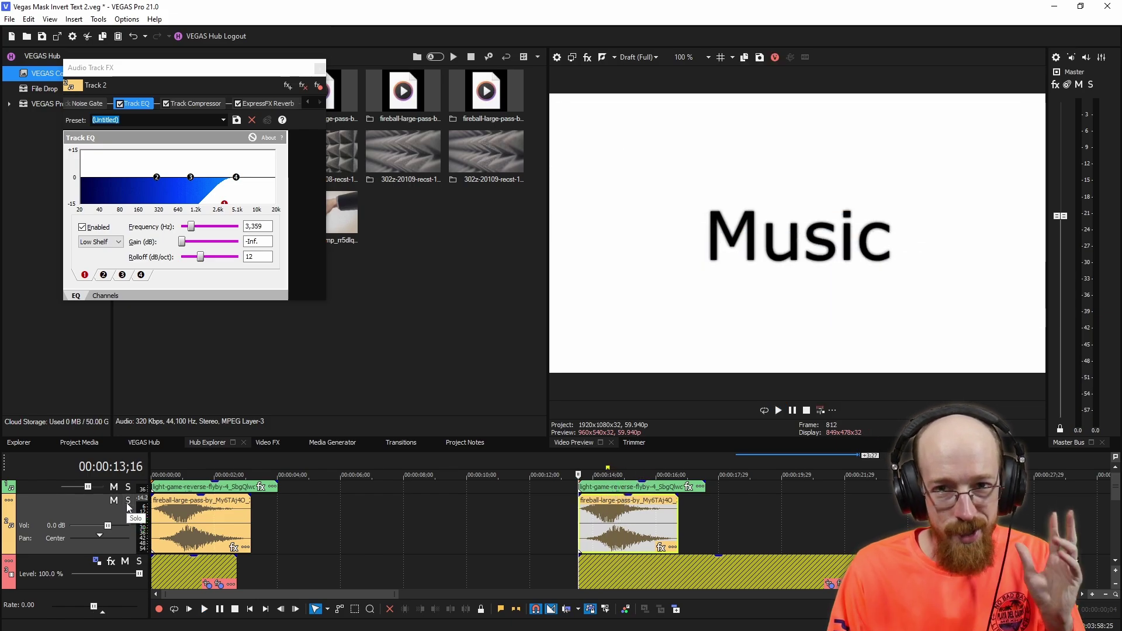
- Review the reverb, raise EQ band 1 to 6,661 Hz, and close track effects
{"action": "left_click", "coordinate": [270, 104]}
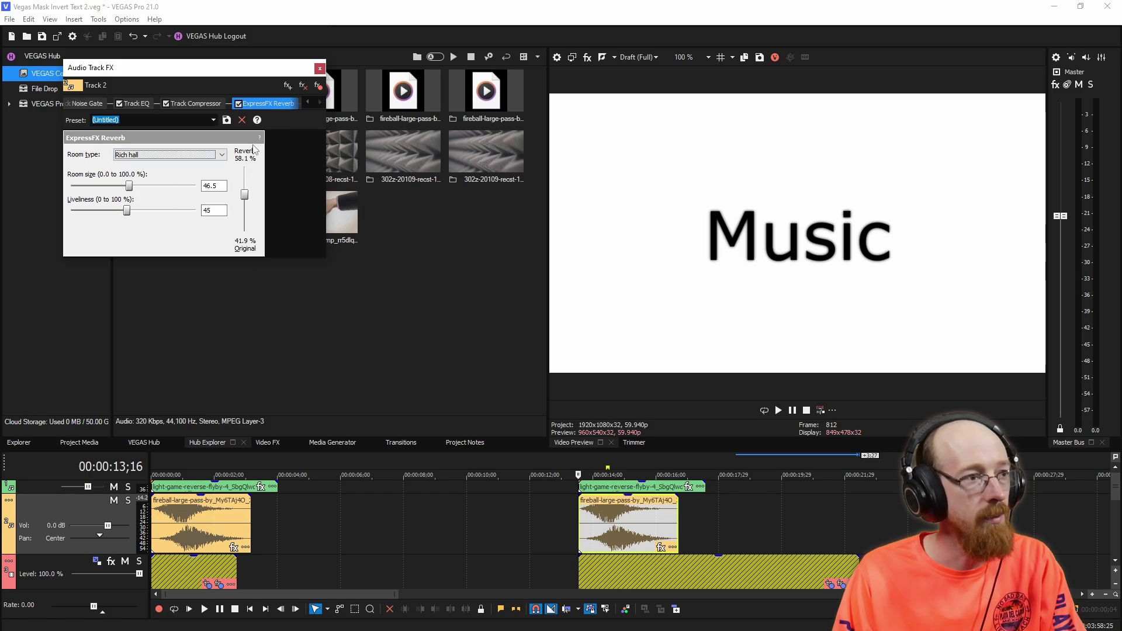
{"action": "left_click", "coordinate": [139, 105]}
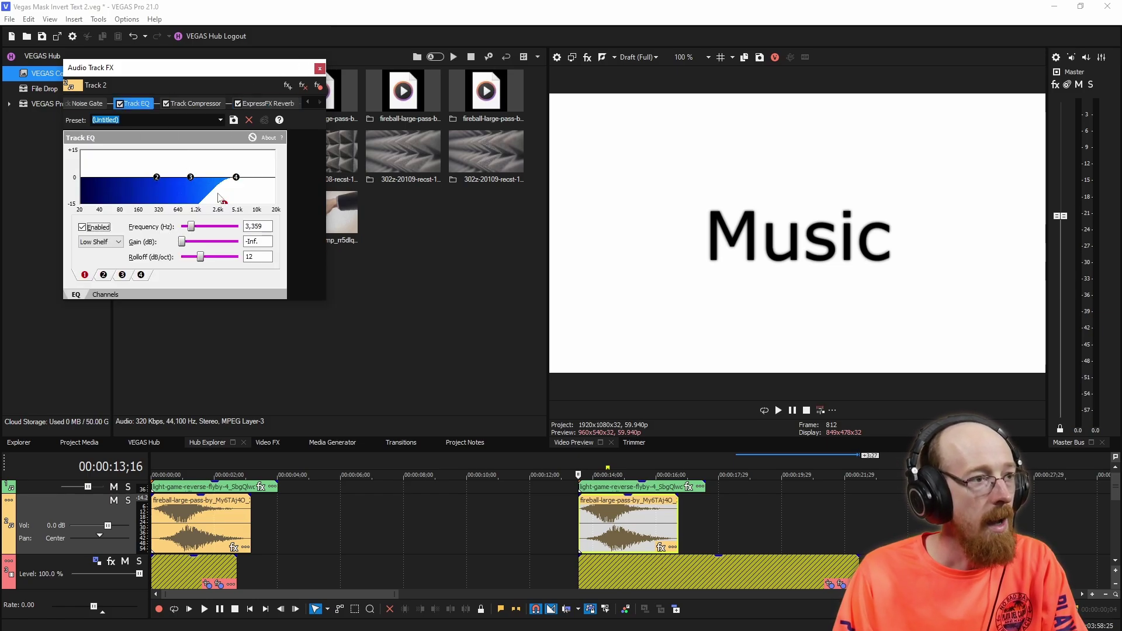
{"action": "left_click_drag", "start_coordinate": [225, 209], "coordinate": [246, 212]}
{"action": "left_click", "coordinate": [319, 69]}
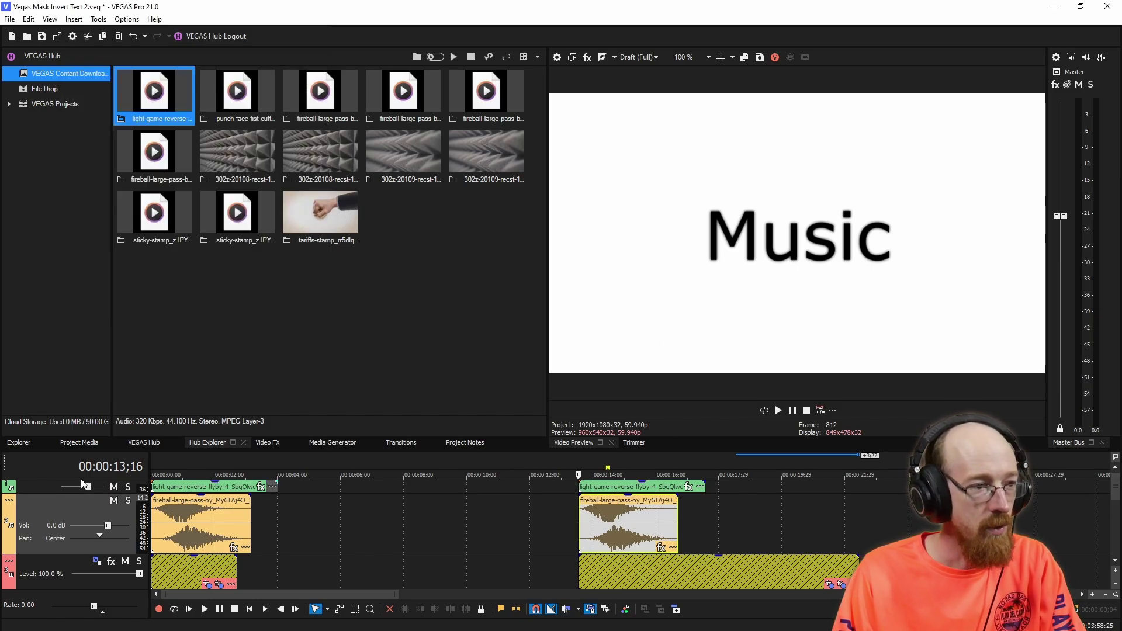
- Expand the first audio track, shorten the yellow bar event's end, and preview
{"action": "left_click_drag", "start_coordinate": [111, 494], "coordinate": [113, 531]}
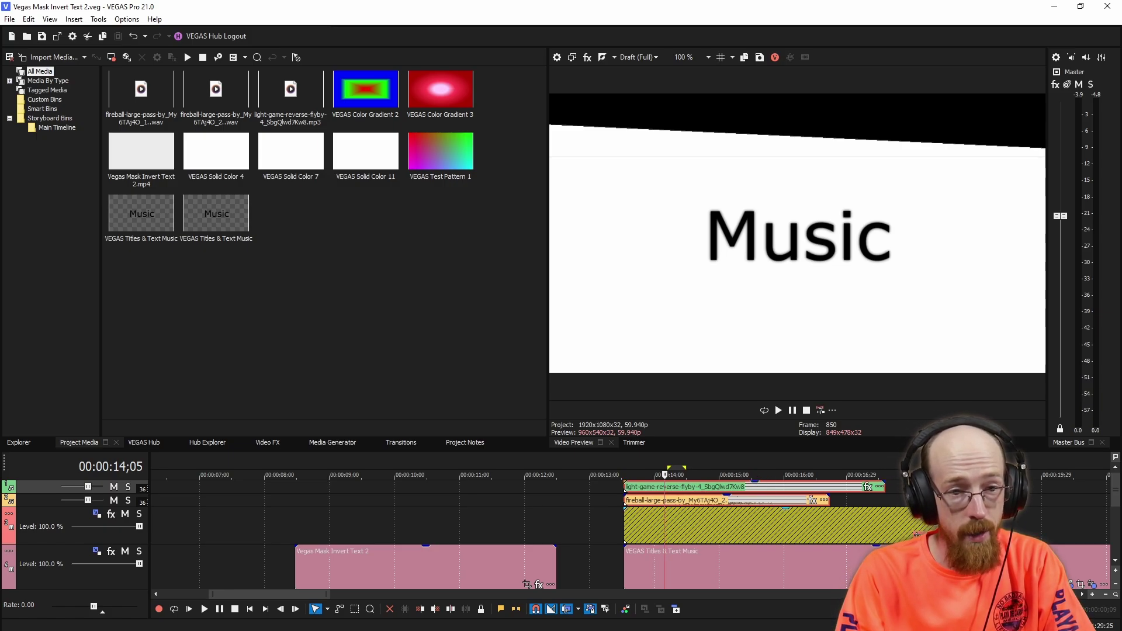
{"action": "left_click_drag", "start_coordinate": [916, 534], "coordinate": [883, 525]}
{"action": "left_click", "coordinate": [623, 460]}
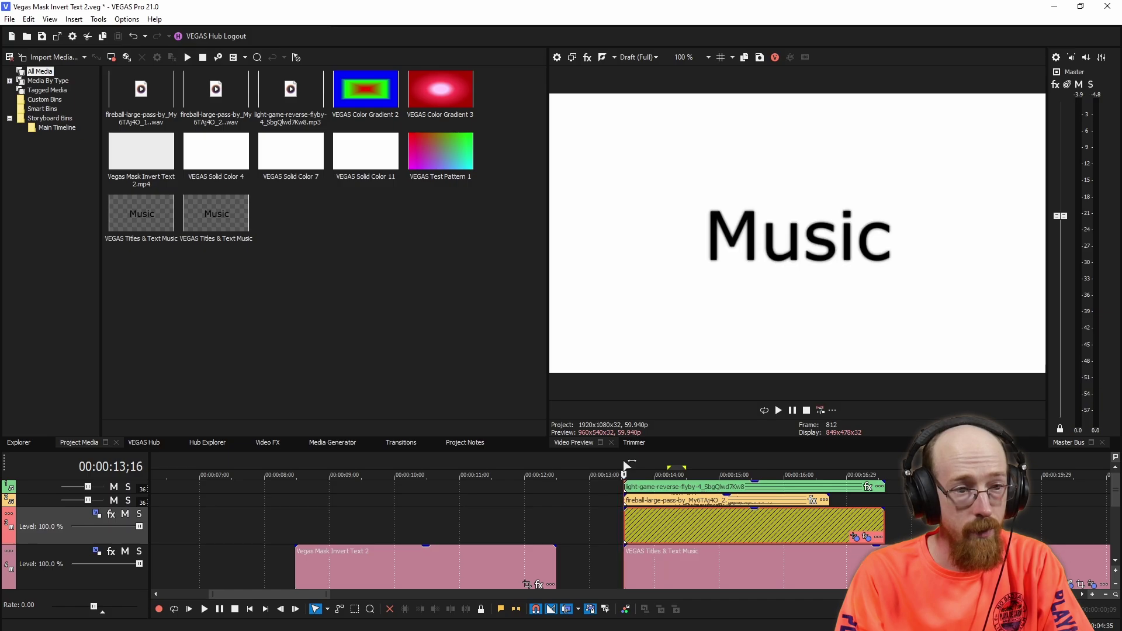
{"action": "key", "text": "space"}
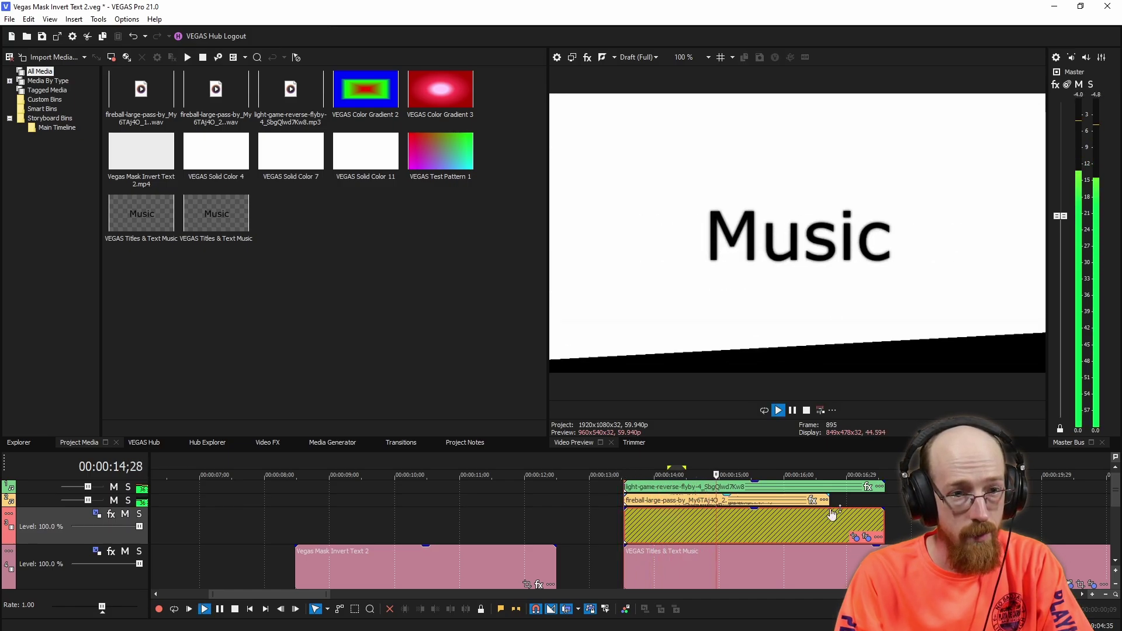
{"action": "key", "text": "space"}
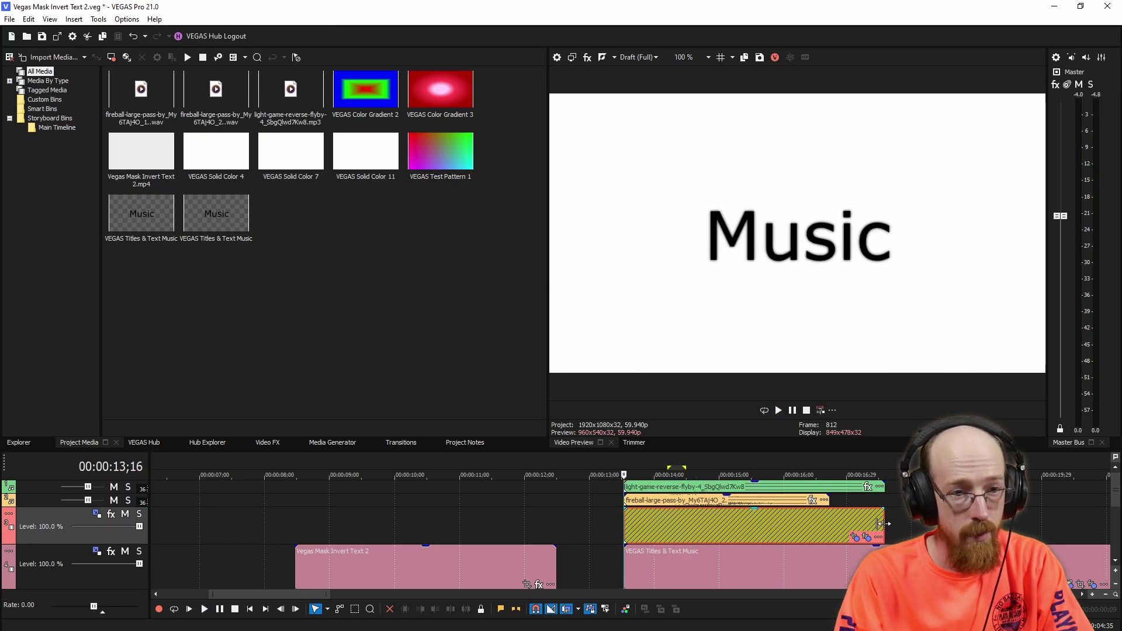
- Move both whoosh sounds slightly earlier and play back to check timing
{"action": "left_click", "coordinate": [663, 488]}
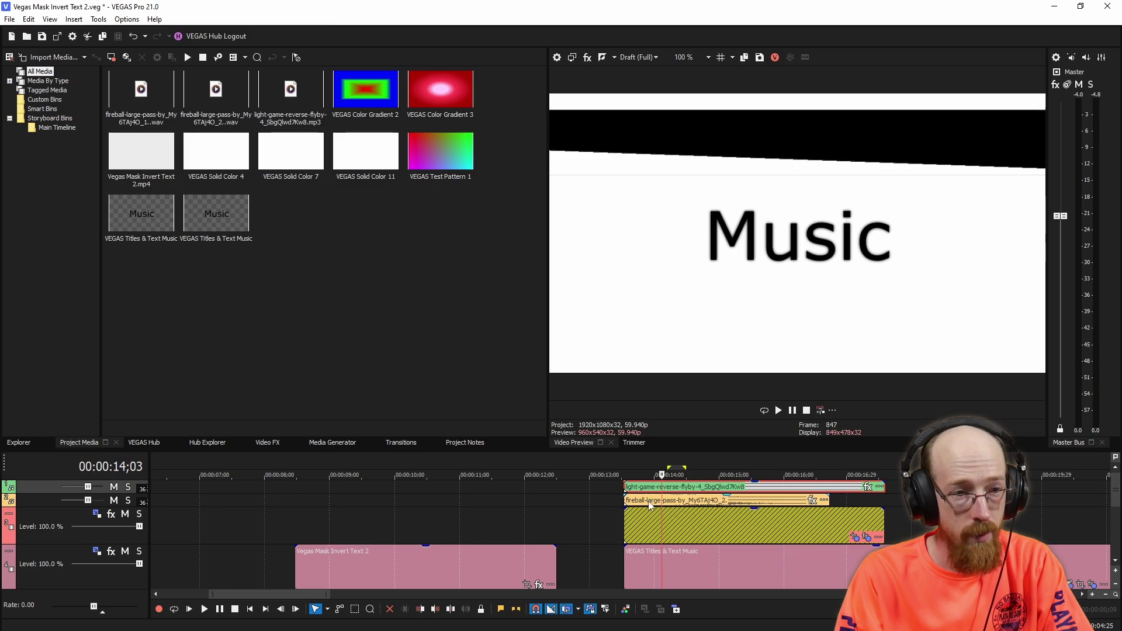
{"action": "left_click_drag", "start_coordinate": [693, 489], "coordinate": [677, 489]}
{"action": "key", "text": "space"}
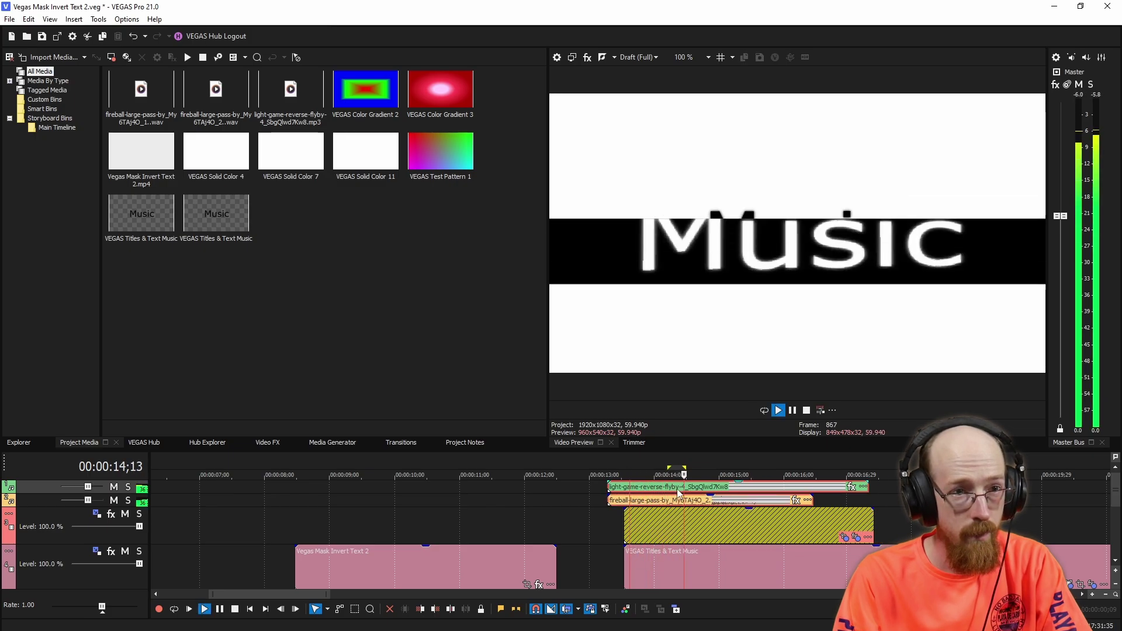
{"action": "key", "text": "space"}
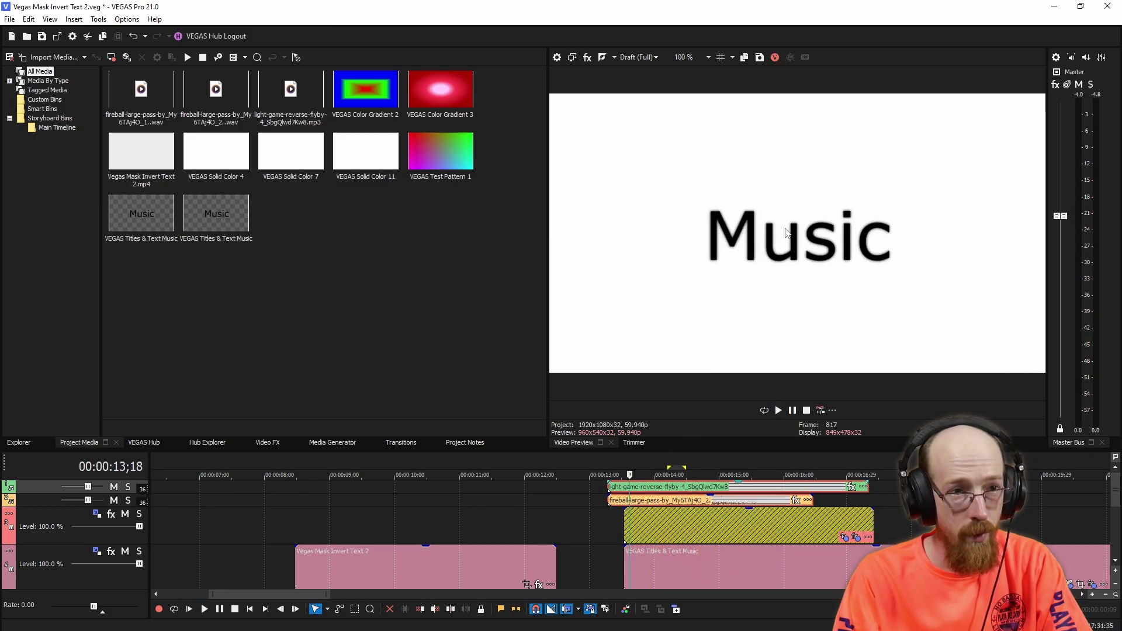
{"action": "key", "text": "space"}
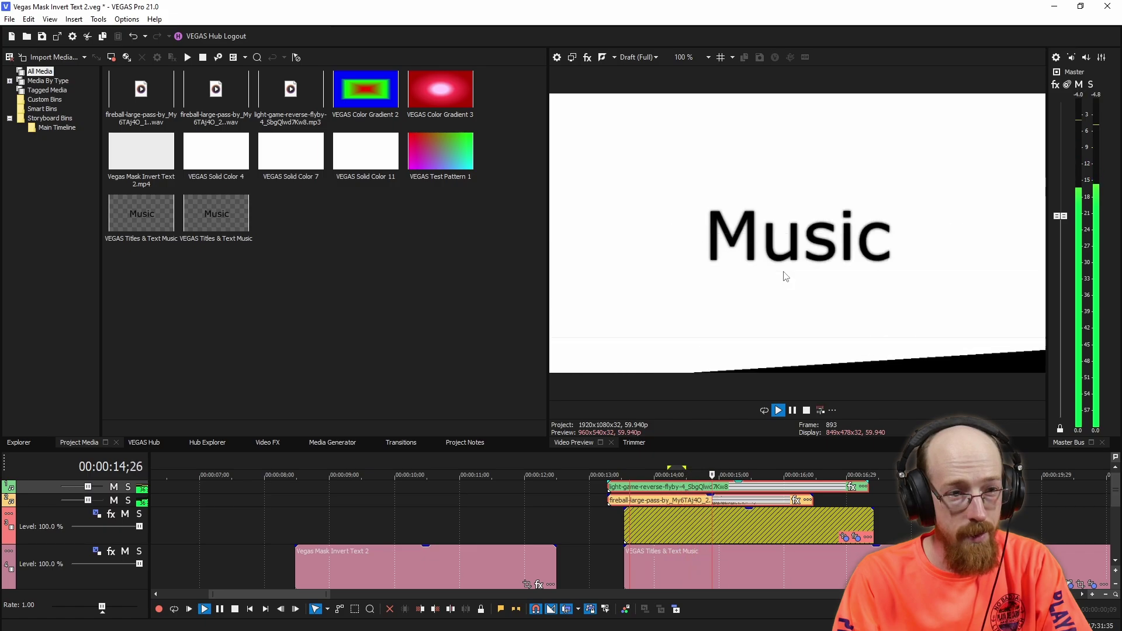
{"action": "key", "text": "space"}
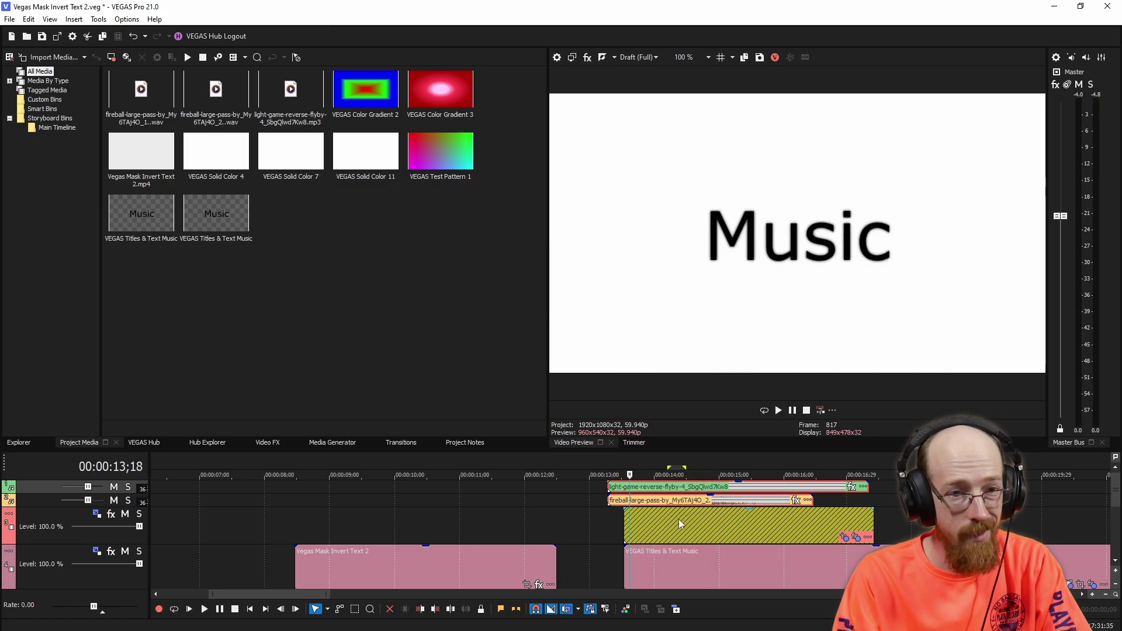
- Shift the hatched video earlier, lengthen its end, align events with the title at 14;04
{"action": "left_click_drag", "start_coordinate": [678, 521], "coordinate": [658, 531]}
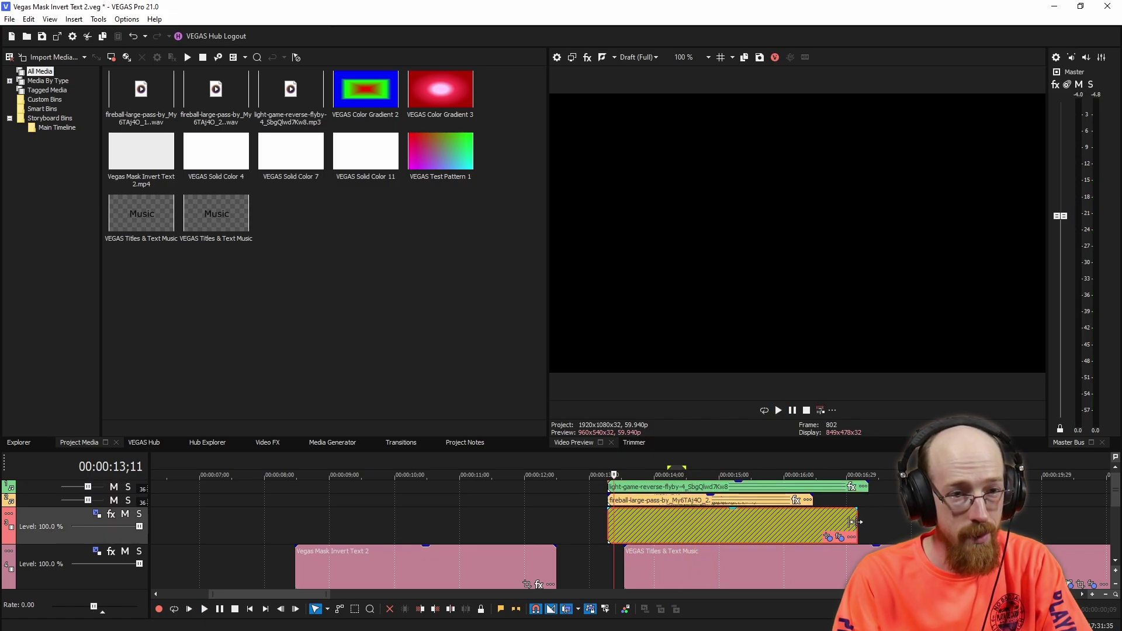
{"action": "left_click_drag", "start_coordinate": [855, 522], "coordinate": [867, 523]}
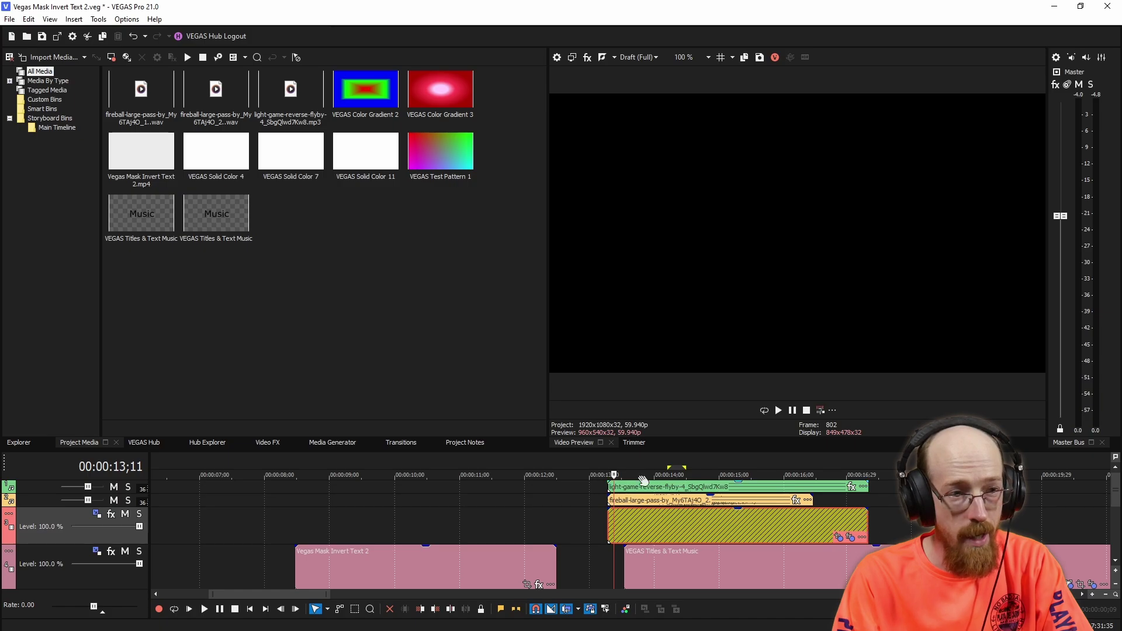
{"action": "left_click", "coordinate": [666, 489]}
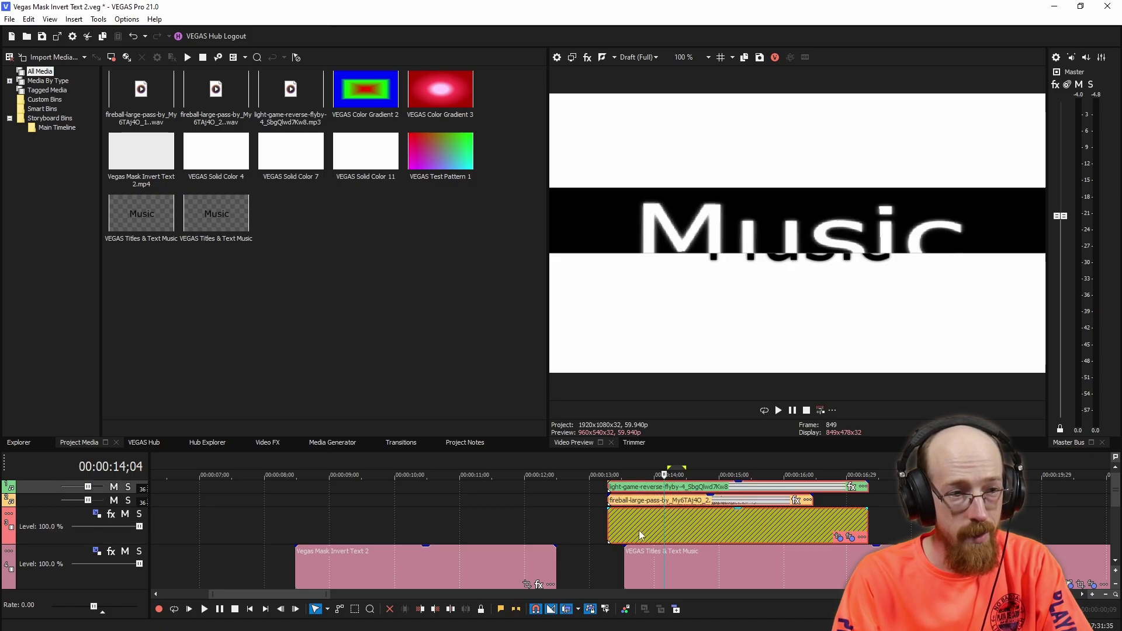
{"action": "left_click_drag", "start_coordinate": [640, 531], "coordinate": [665, 526]}
{"action": "key", "text": "Page_Down"}
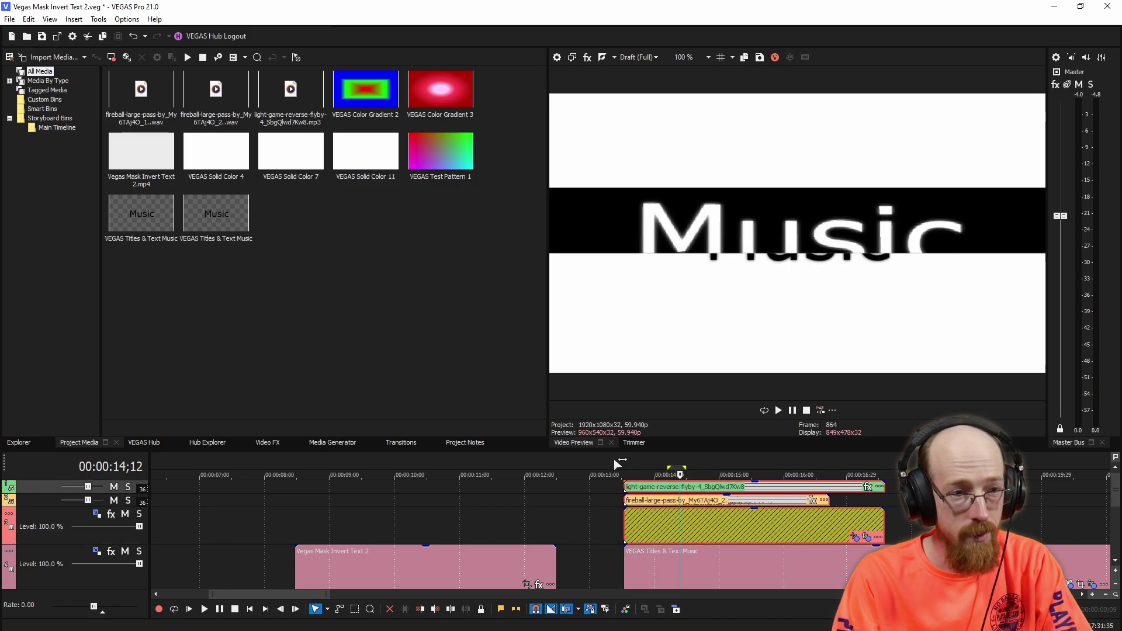
{"action": "key", "text": "space"}
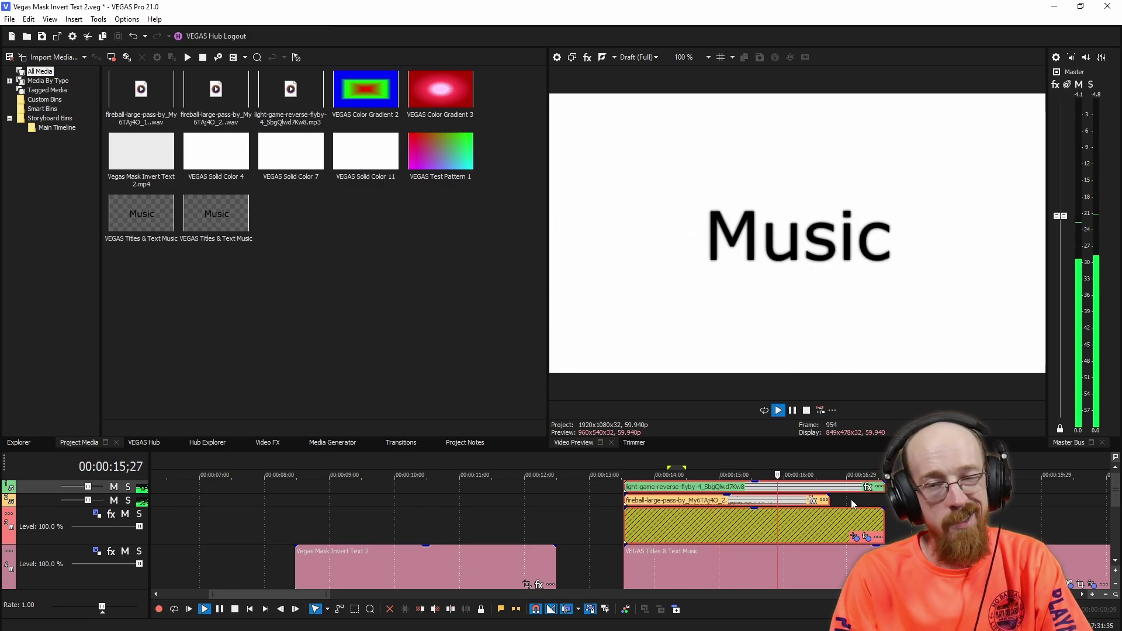
{"action": "key", "text": "space"}
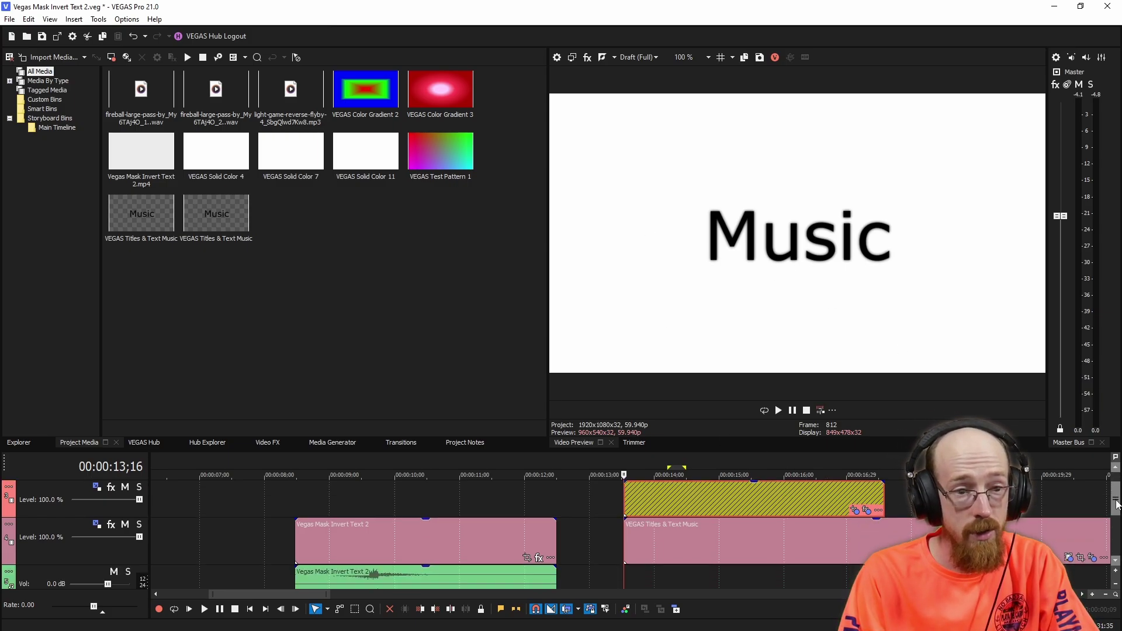
- Fade in the Music title clip until about 14;00
{"action": "left_click_drag", "start_coordinate": [1118, 491], "coordinate": [1118, 513]}
{"action": "left_click", "coordinate": [760, 503]}
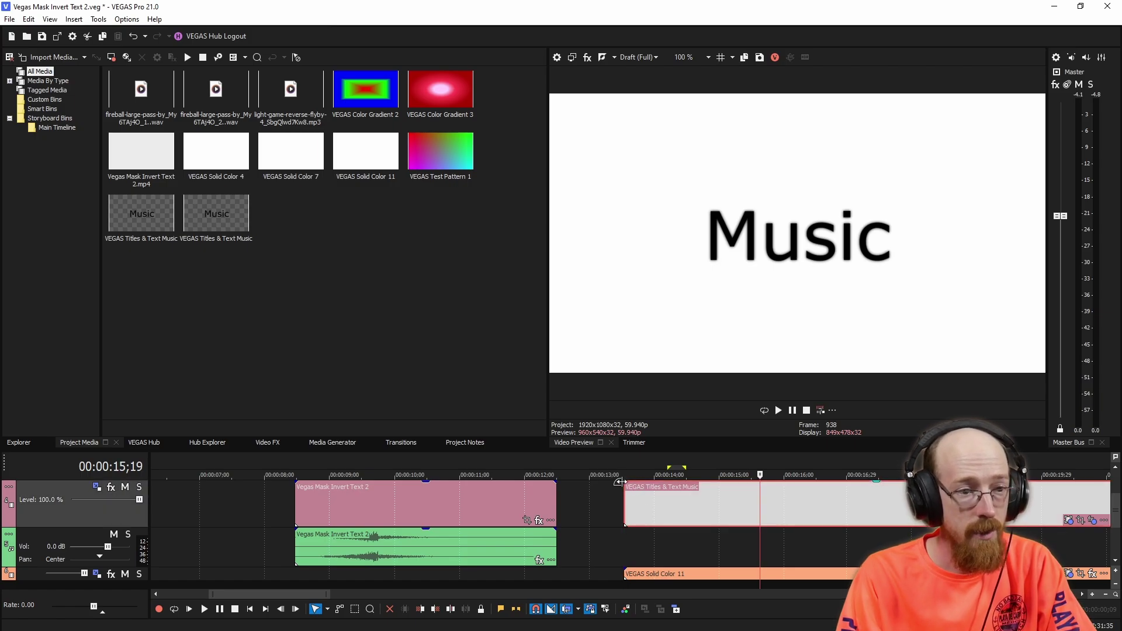
{"action": "left_click_drag", "start_coordinate": [619, 482], "coordinate": [670, 483]}
{"action": "scroll", "coordinate": [684, 503], "scroll_direction": "right", "scroll_amount": 5}
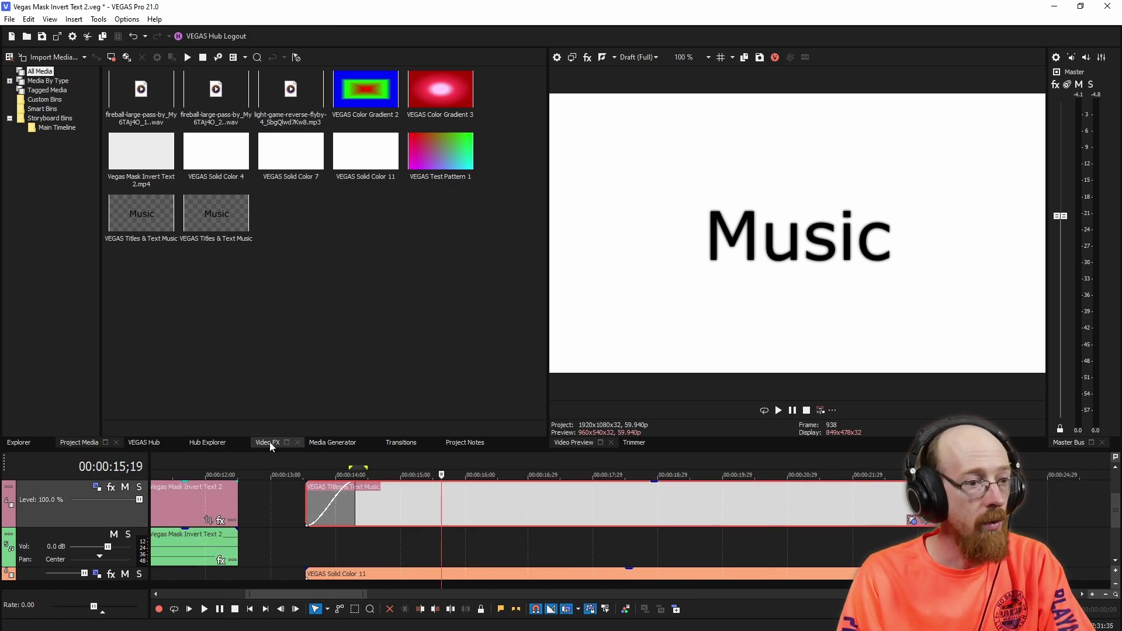
- Apply the Cross Hatch transition from a 'hatch' search onto the title's fade-in
{"action": "left_click", "coordinate": [401, 443]}
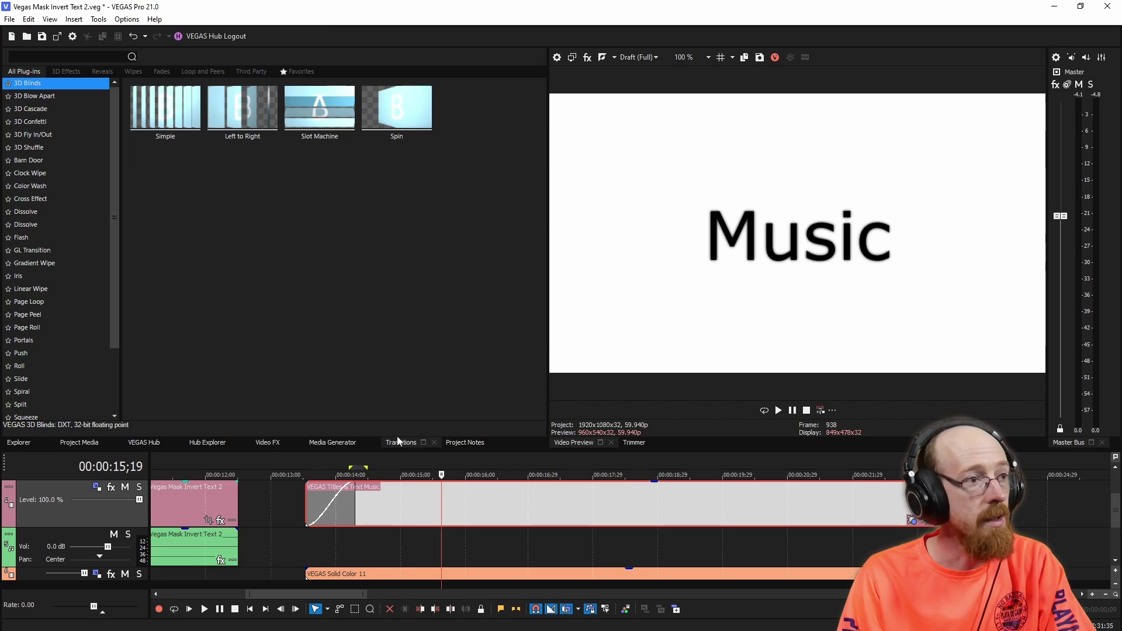
{"action": "left_click", "coordinate": [77, 58]}
{"action": "type", "text": "hatch"}
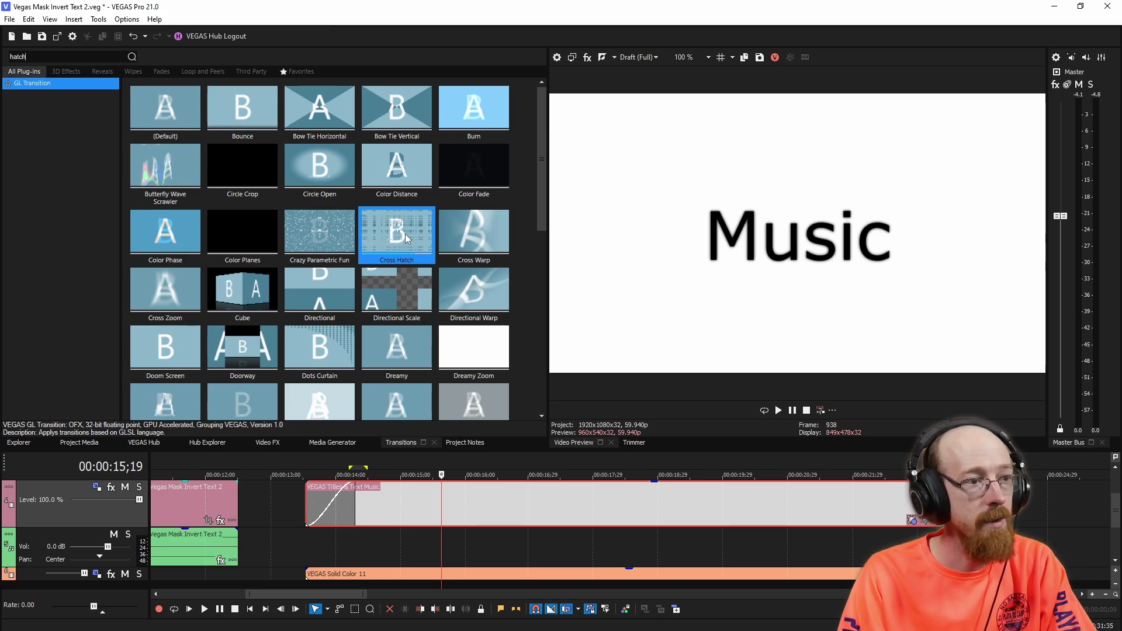
{"action": "mouse_move", "coordinate": [405, 234]}
{"action": "left_mouse_down"}
{"action": "mouse_move", "coordinate": [361, 504]}
{"action": "mouse_move", "coordinate": [346, 505]}
{"action": "left_mouse_up"}
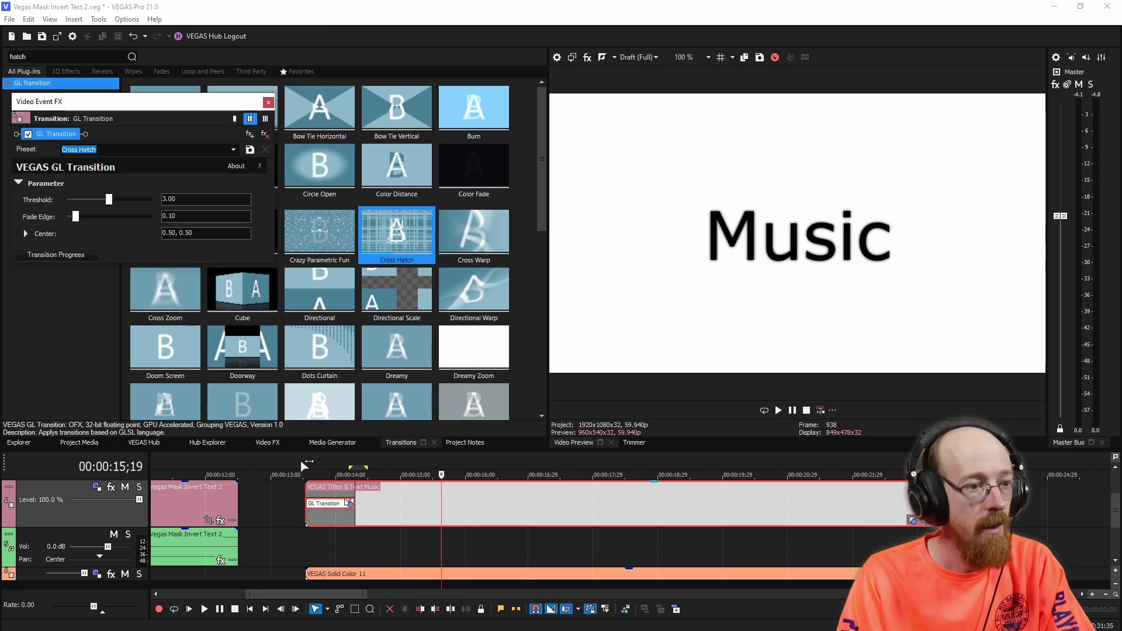
- Add a short fade-out to the title clip's end and close the transition settings
{"action": "left_click", "coordinate": [304, 466]}
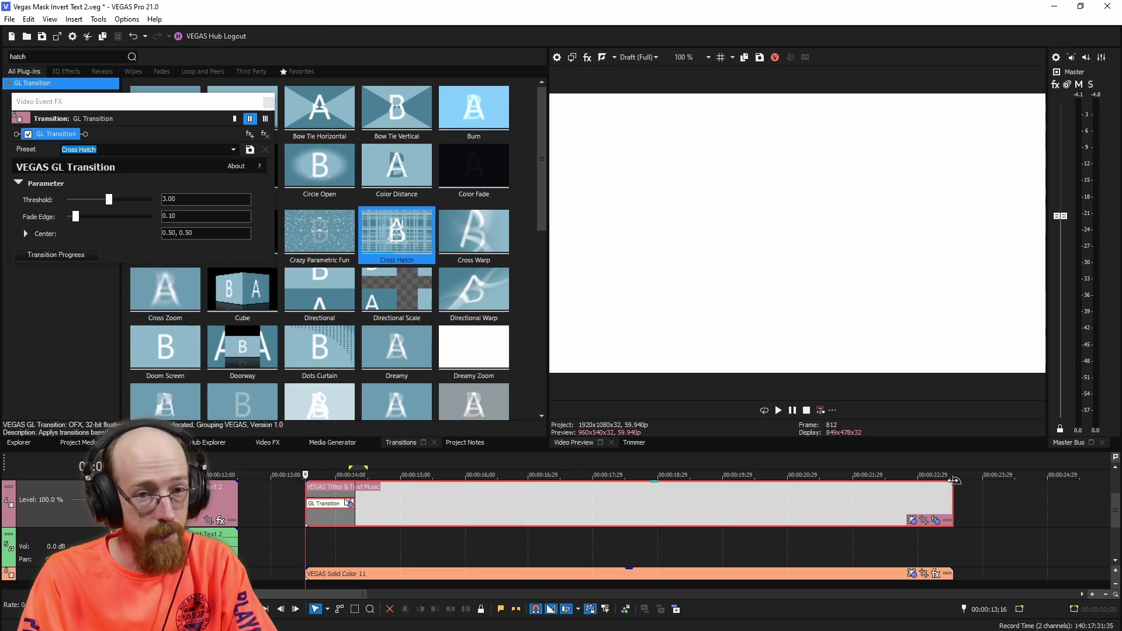
{"action": "mouse_move", "coordinate": [954, 481]}
{"action": "left_mouse_down"}
{"action": "mouse_move", "coordinate": [900, 496]}
{"action": "mouse_move", "coordinate": [954, 497]}
{"action": "left_mouse_up"}
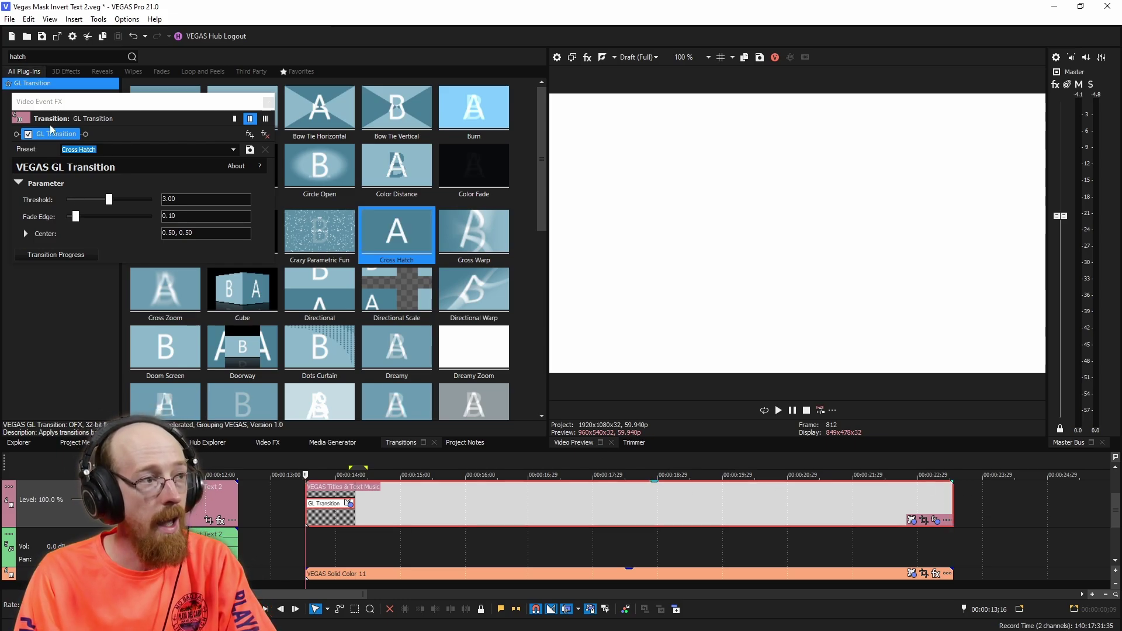
{"action": "left_click", "coordinate": [271, 106]}
- Play back the intro with the new Cross Hatch transition, then stop it
{"action": "key", "text": "space"}
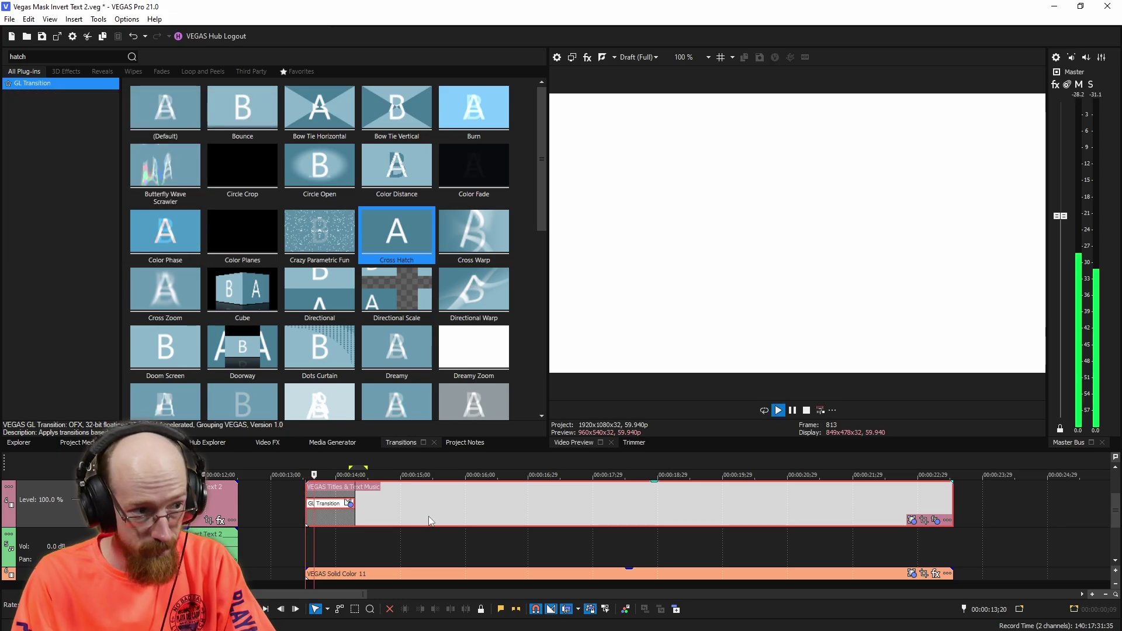
{"action": "scroll", "coordinate": [755, 504], "scroll_direction": "up", "scroll_amount": 2}
{"action": "key", "text": "space"}
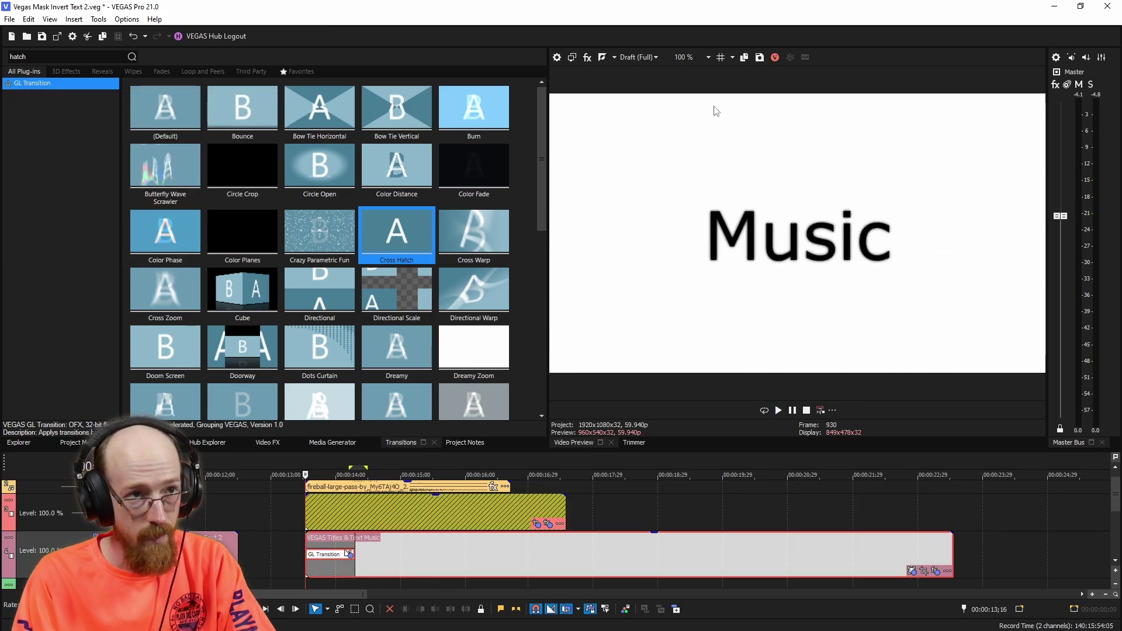
- Switch the preview quality to Draft (Half) and replay the Music title intro
{"action": "left_click", "coordinate": [640, 58]}
{"action": "mouse_move", "coordinate": [643, 69]}
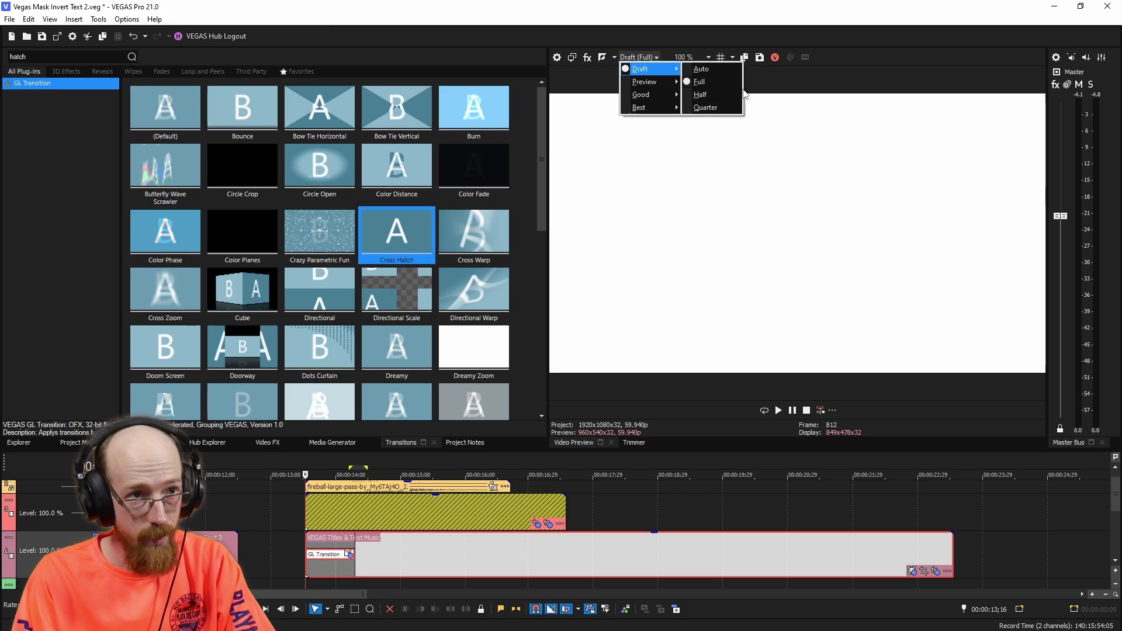
{"action": "left_click", "coordinate": [700, 95]}
{"action": "key", "text": "space"}
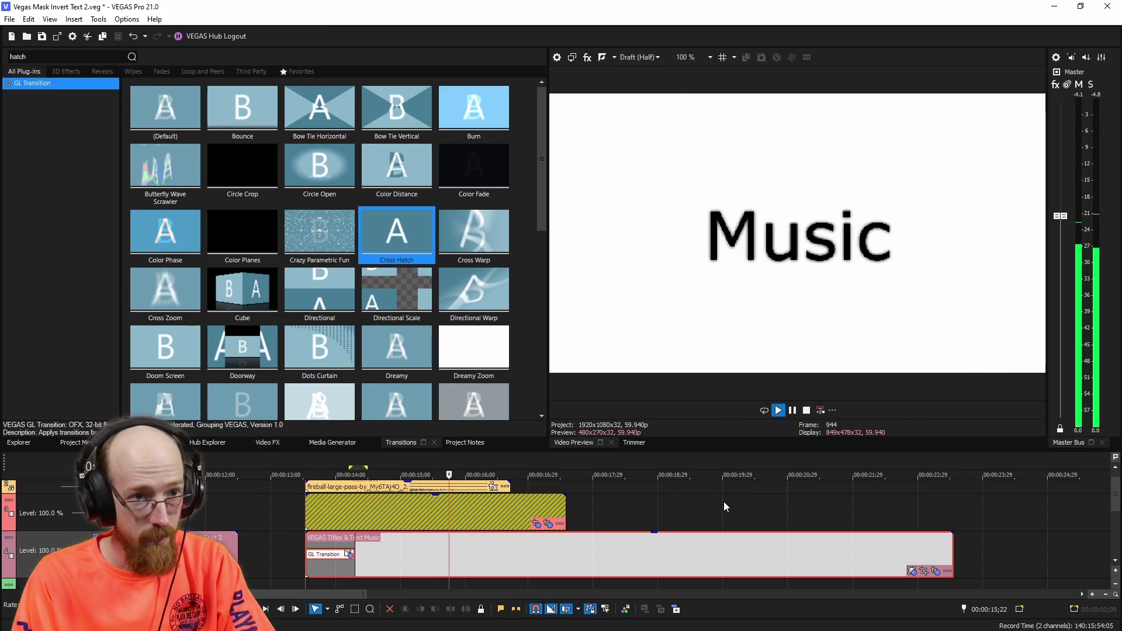
{"action": "key", "text": "space"}
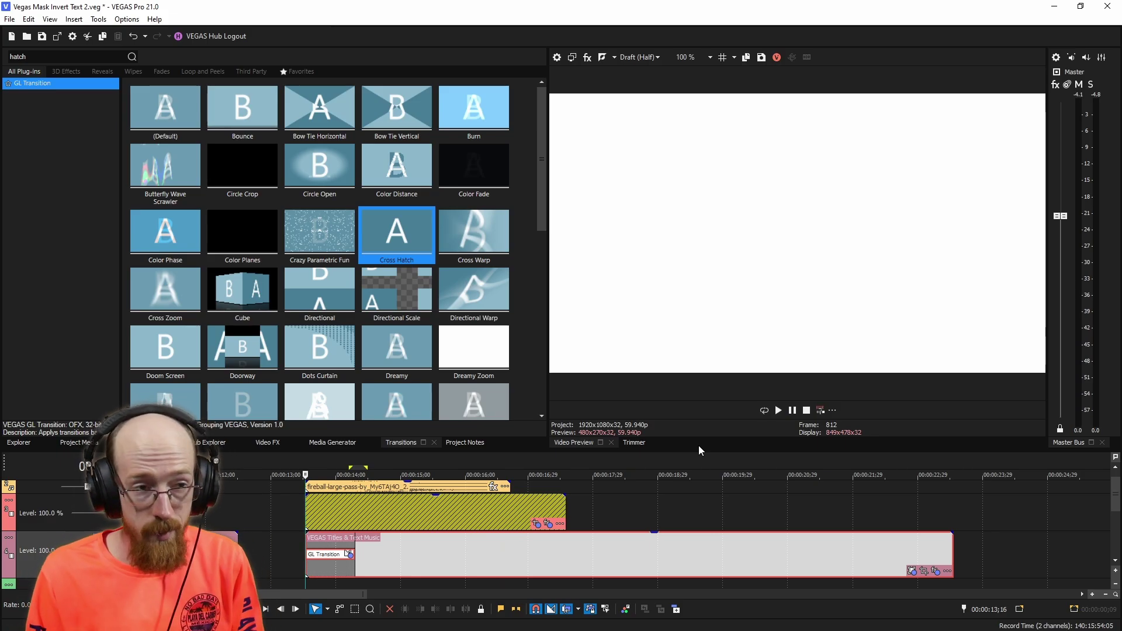
{"action": "scroll", "coordinate": [485, 559], "scroll_direction": "down", "scroll_amount": 3}
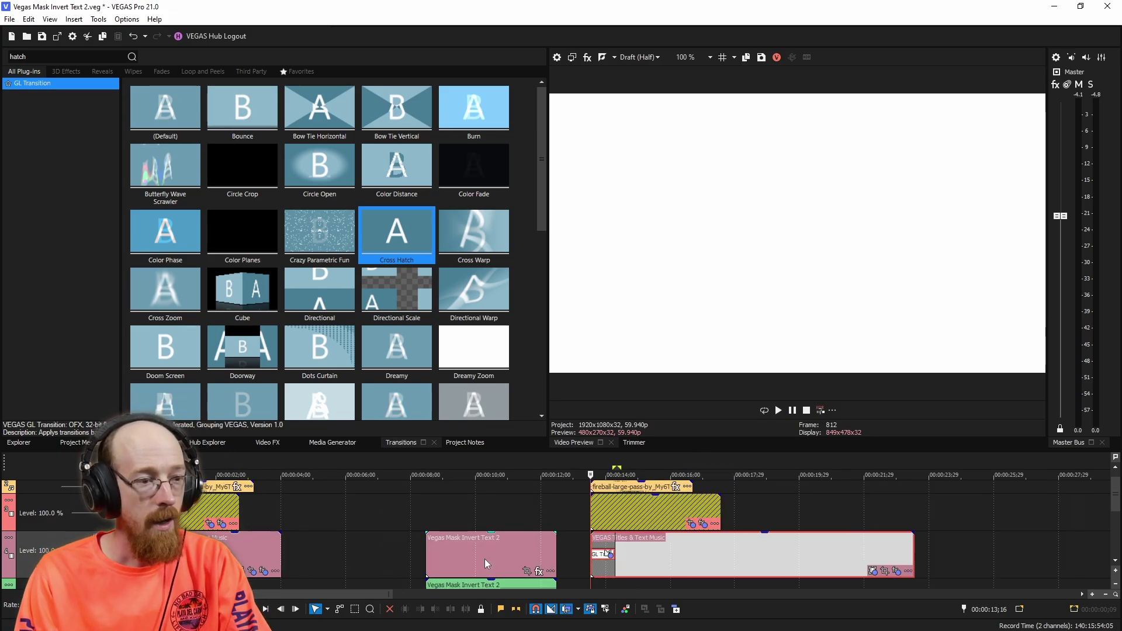
{"action": "left_click", "coordinate": [426, 465]}
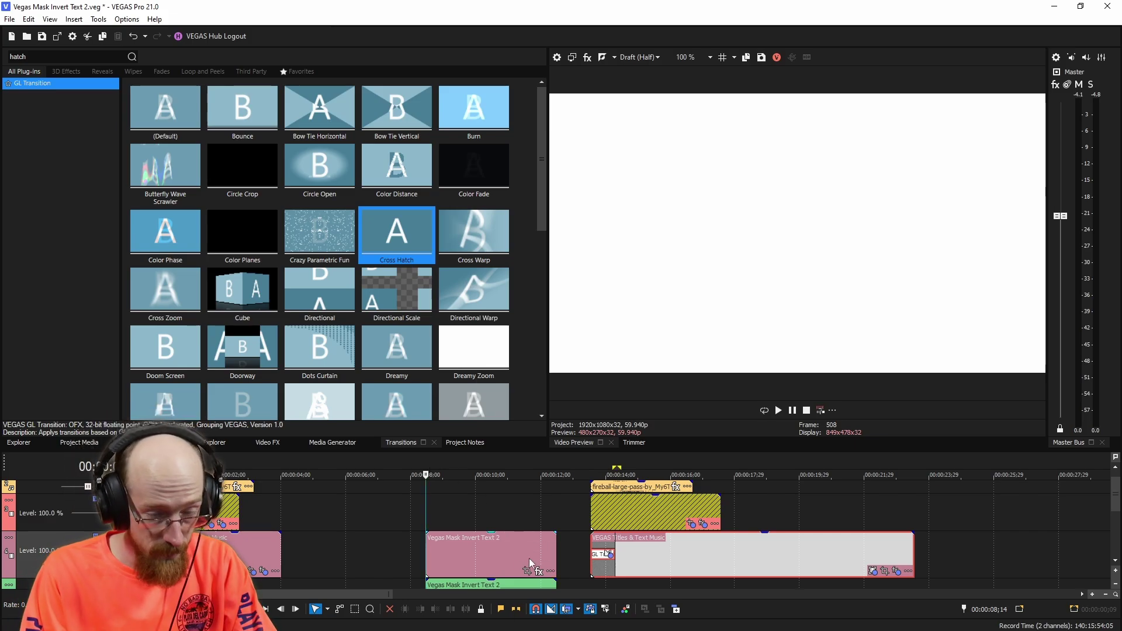
{"action": "key", "text": "space"}
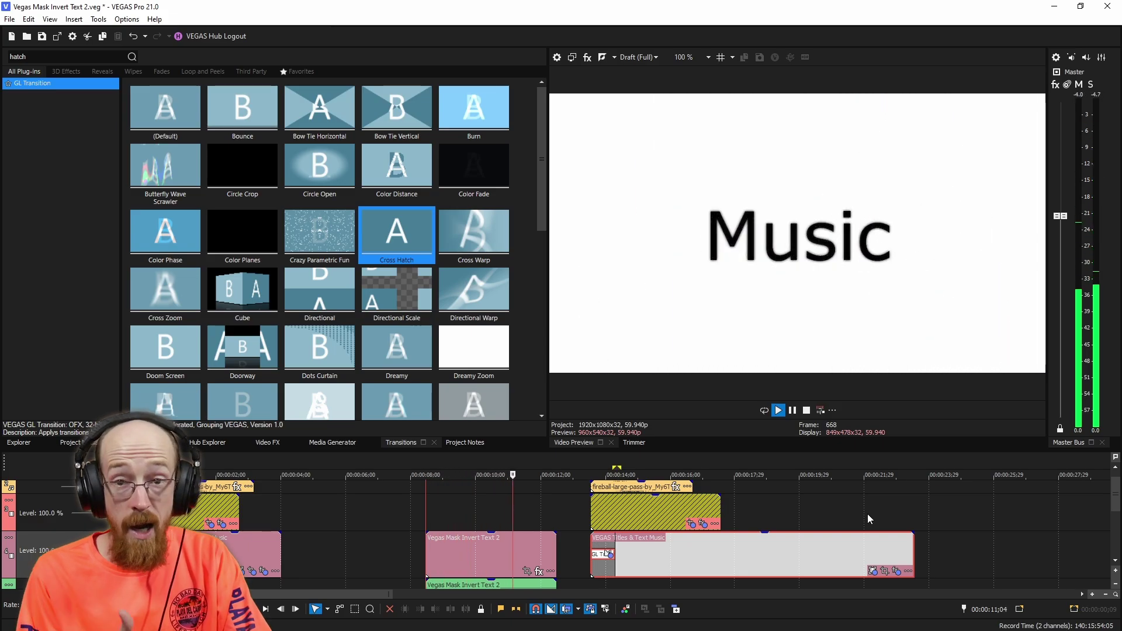
{"action": "key", "text": "space"}
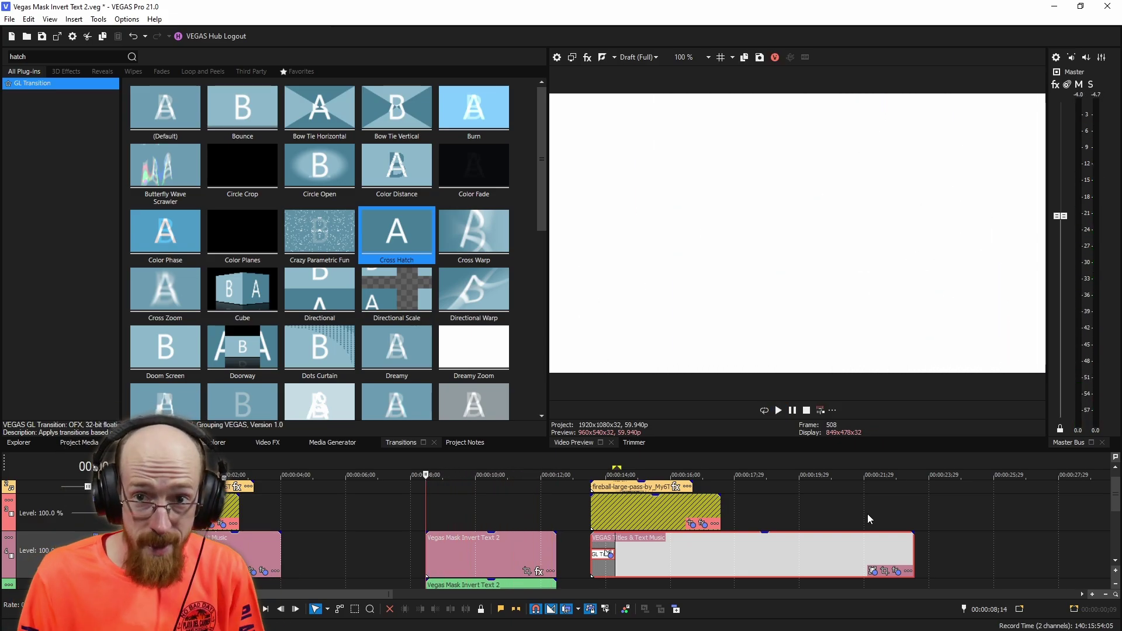